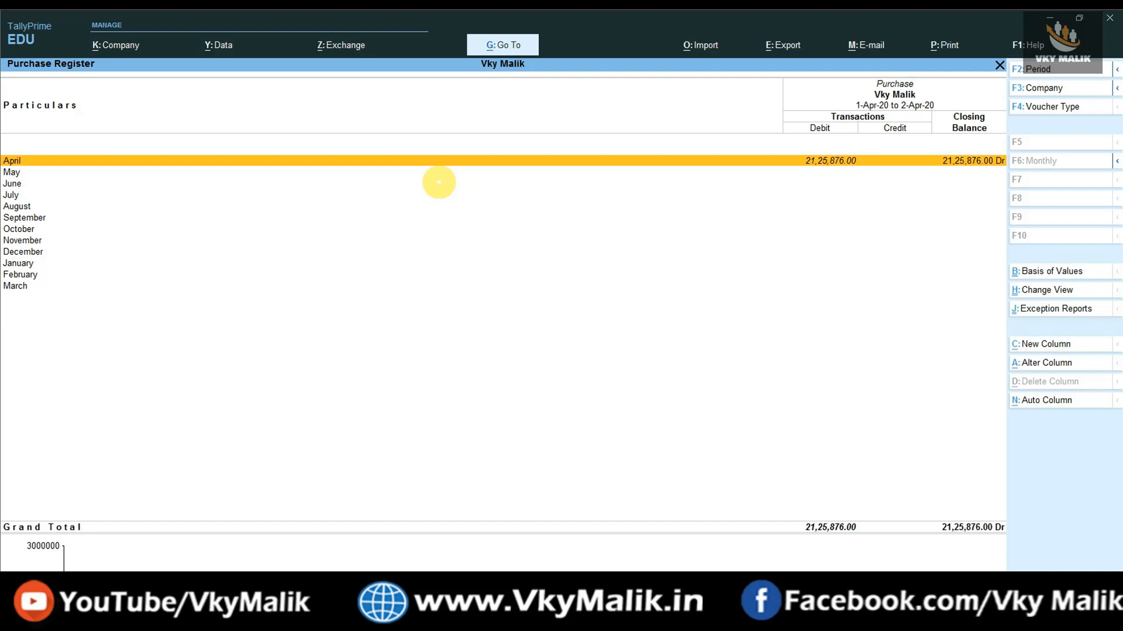
Open the April Total Marketing purchase voucher and compare it with its invoice image.
key("Return")
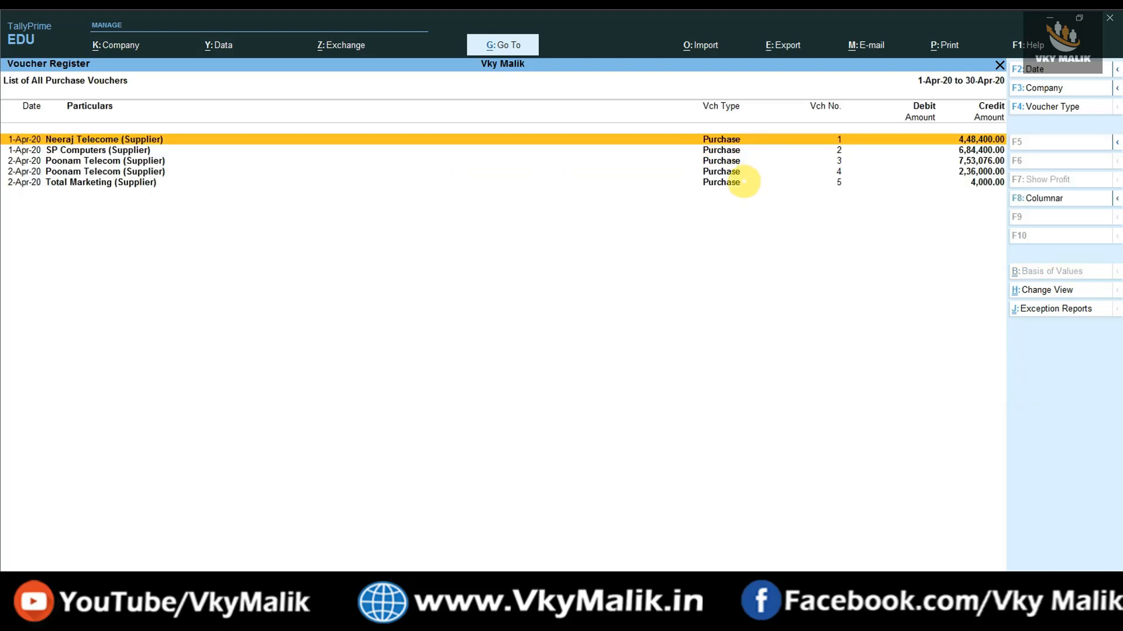
left_click(741, 182)
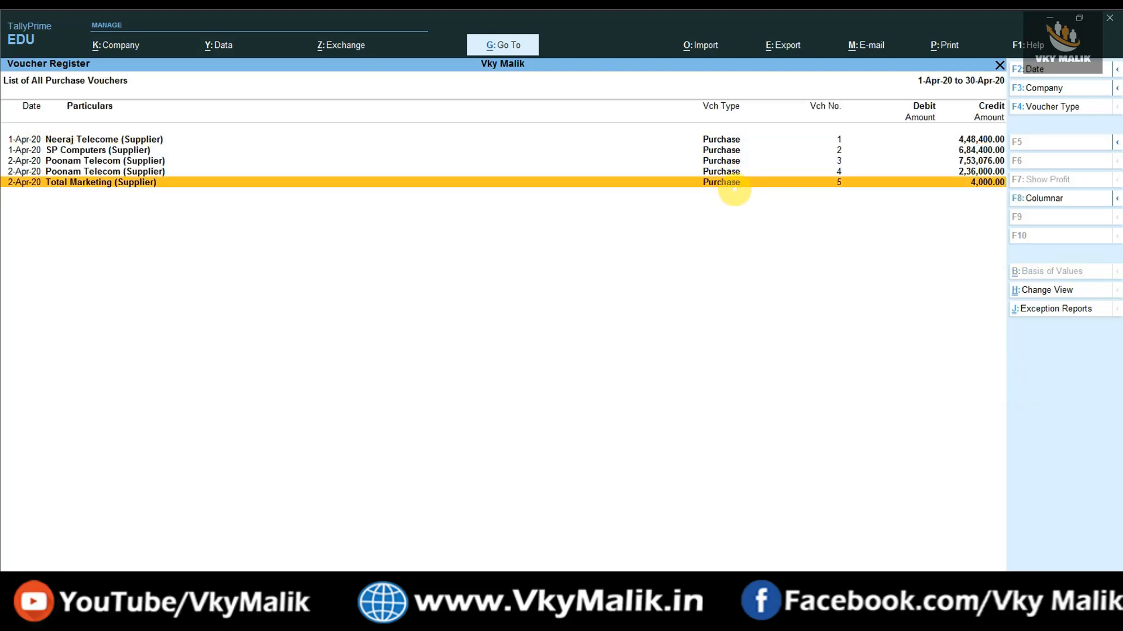
double_click(734, 186)
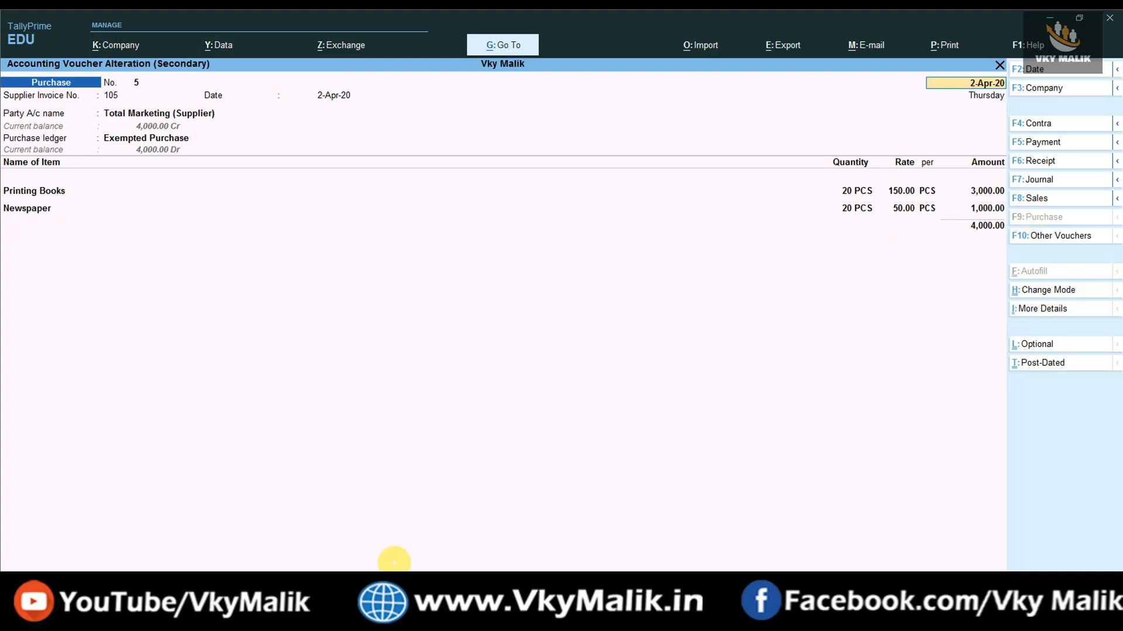
left_click(399, 608)
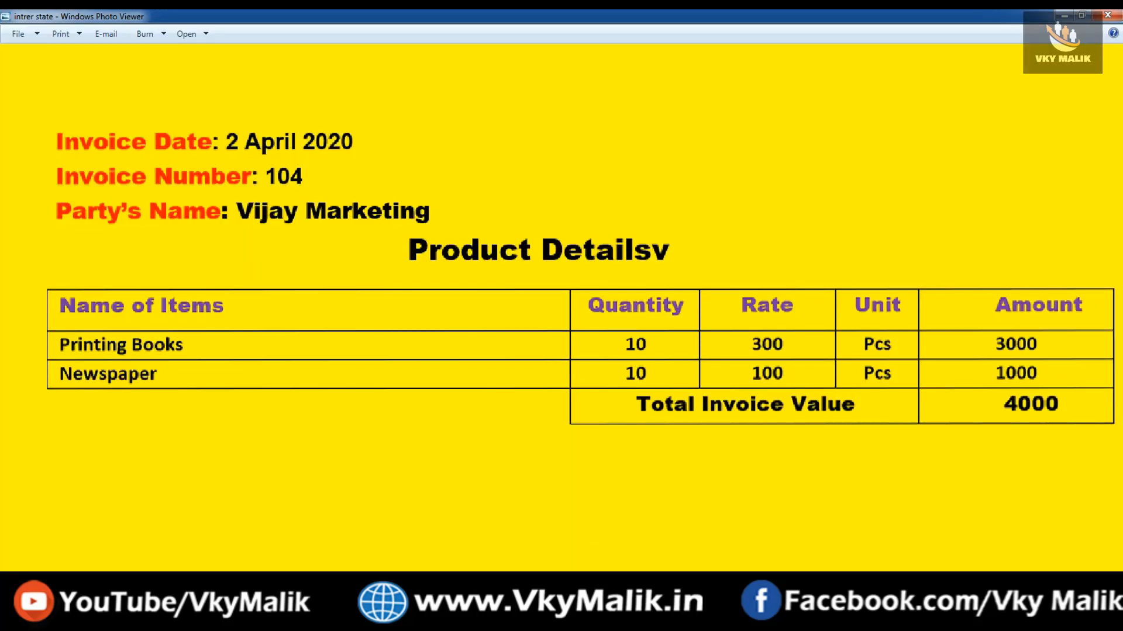
left_click(399, 608)
Close the voucher and reports and return to the Gateway of Tally.
key("Escape")
key("Escape")
key("Return")
key("Escape")
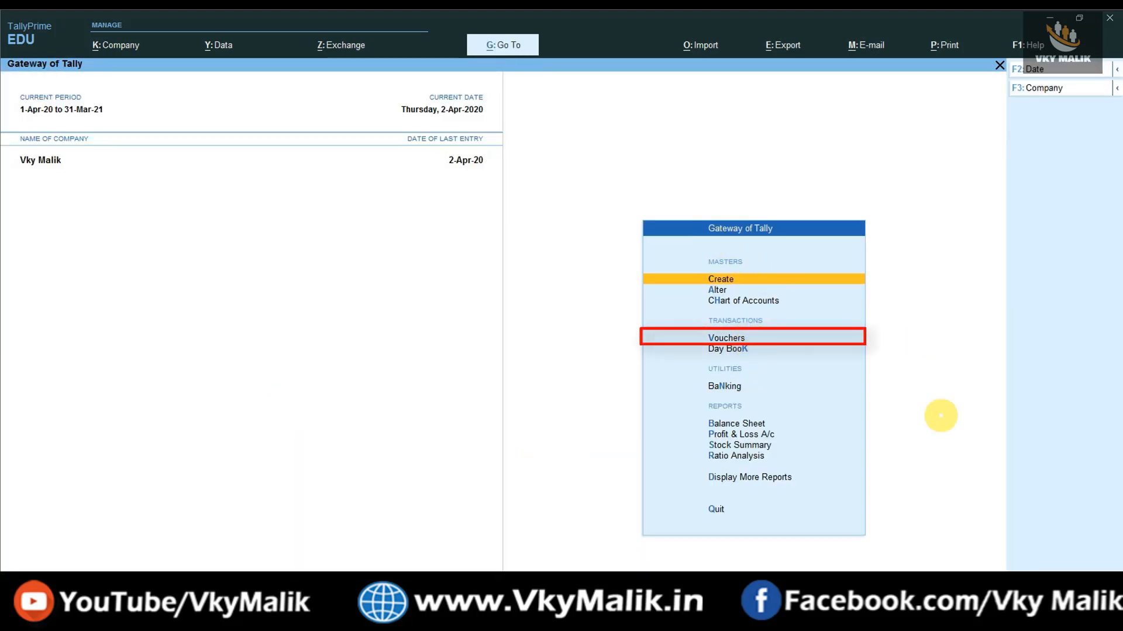
Open voucher entry and switch it to a new Sales voucher No. 5.
key("Down")
key("Down")
key("Down")
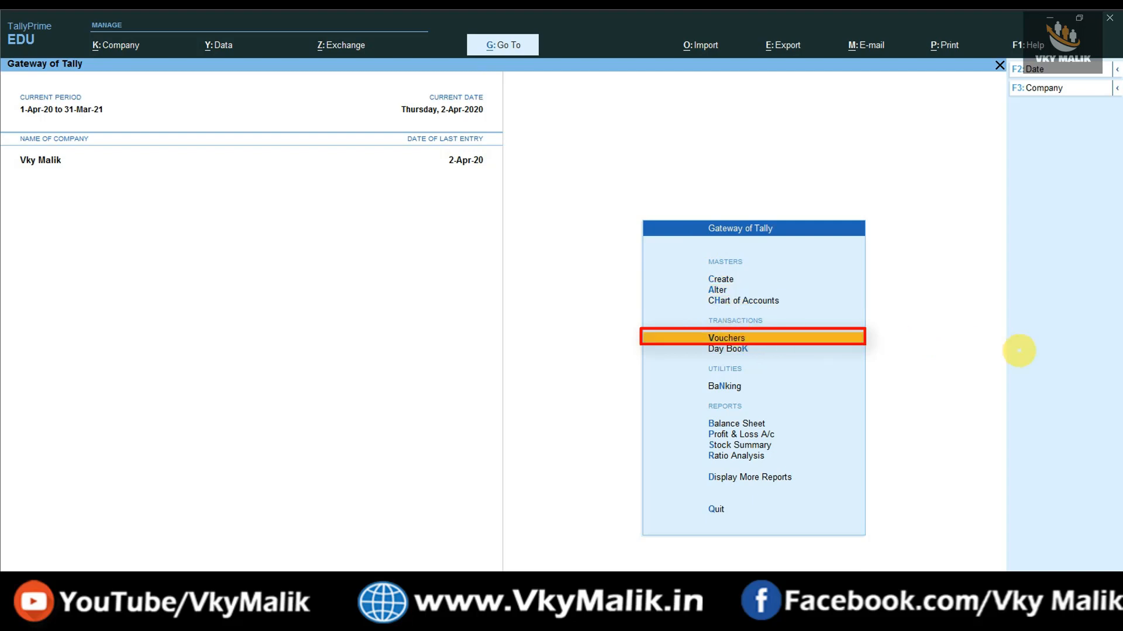
key("Return")
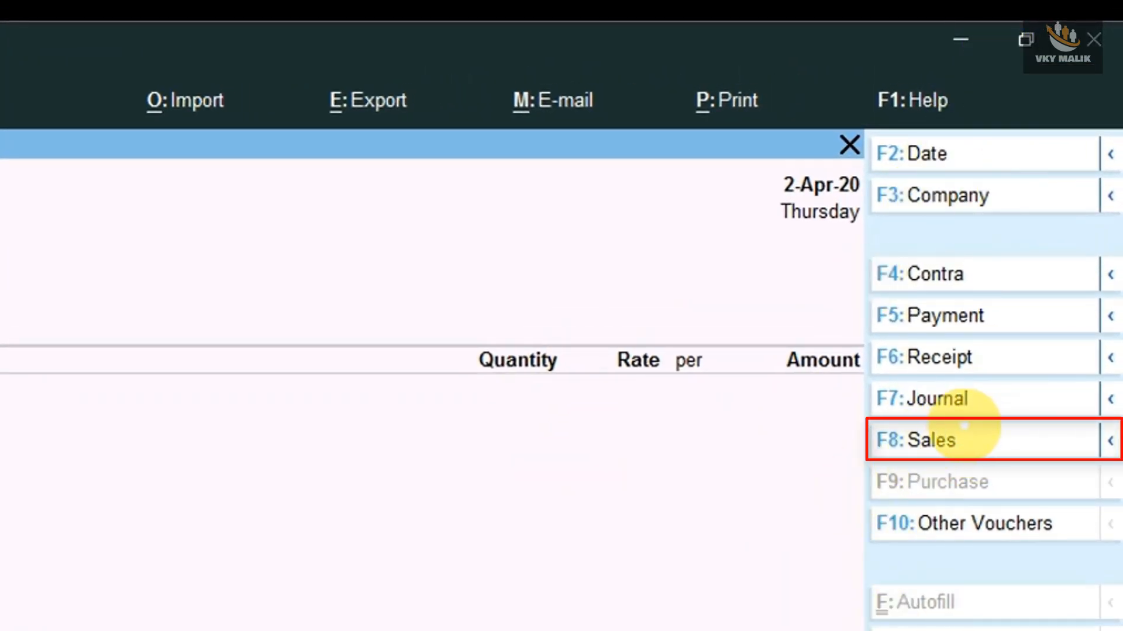
left_click(941, 440)
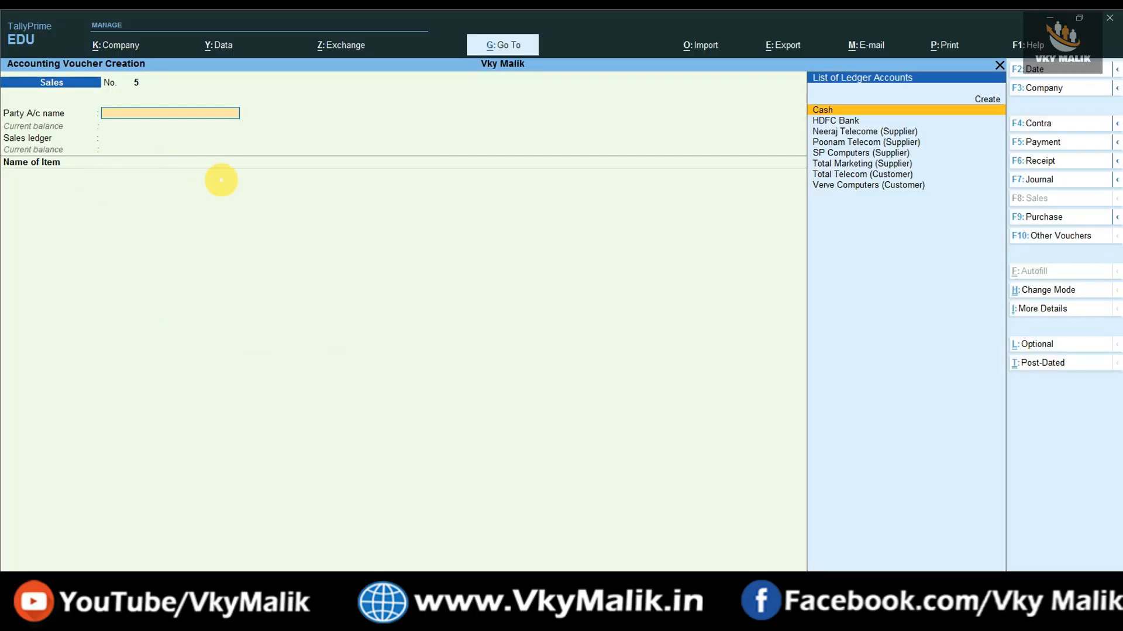
Change the Sales voucher date to 2-Apr-20.
key("F2")
type("2-4")
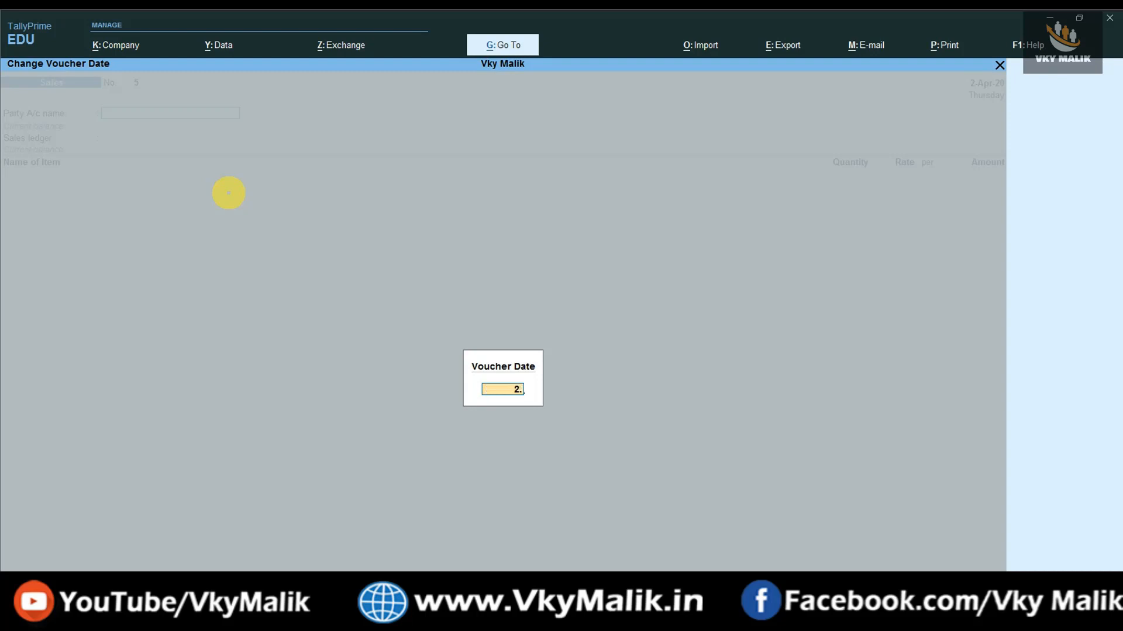
key("Return")
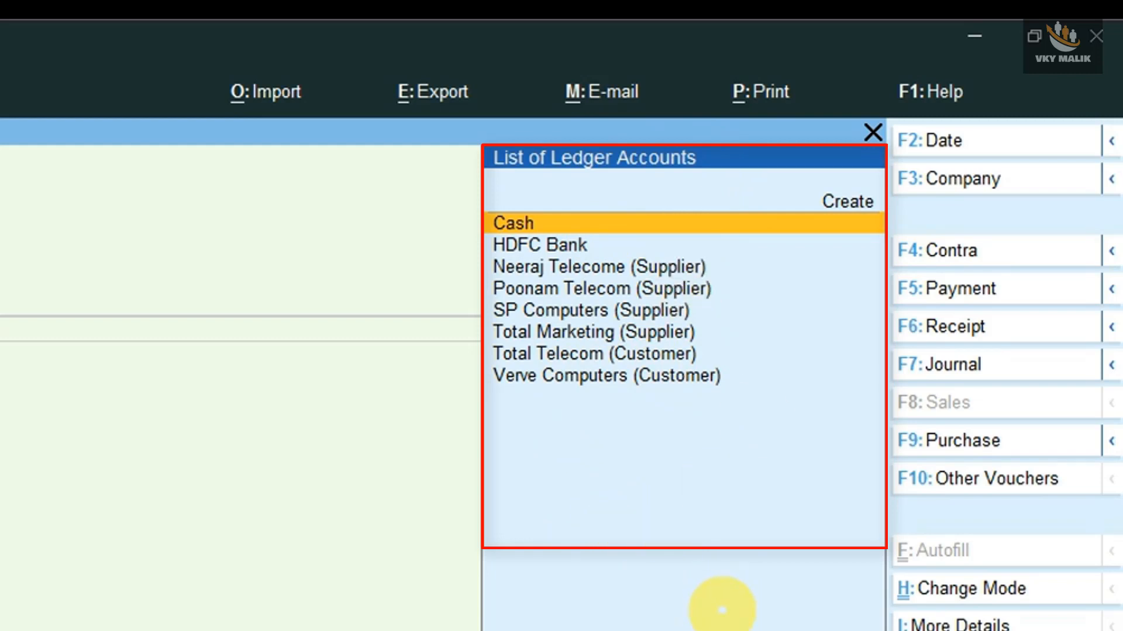
Browse the party ledger list up toward the Create option.
key("Down")
key("Down")
key("Down")
key("Down")
key("Down")
key("Down")
key("Down")
key("Up")
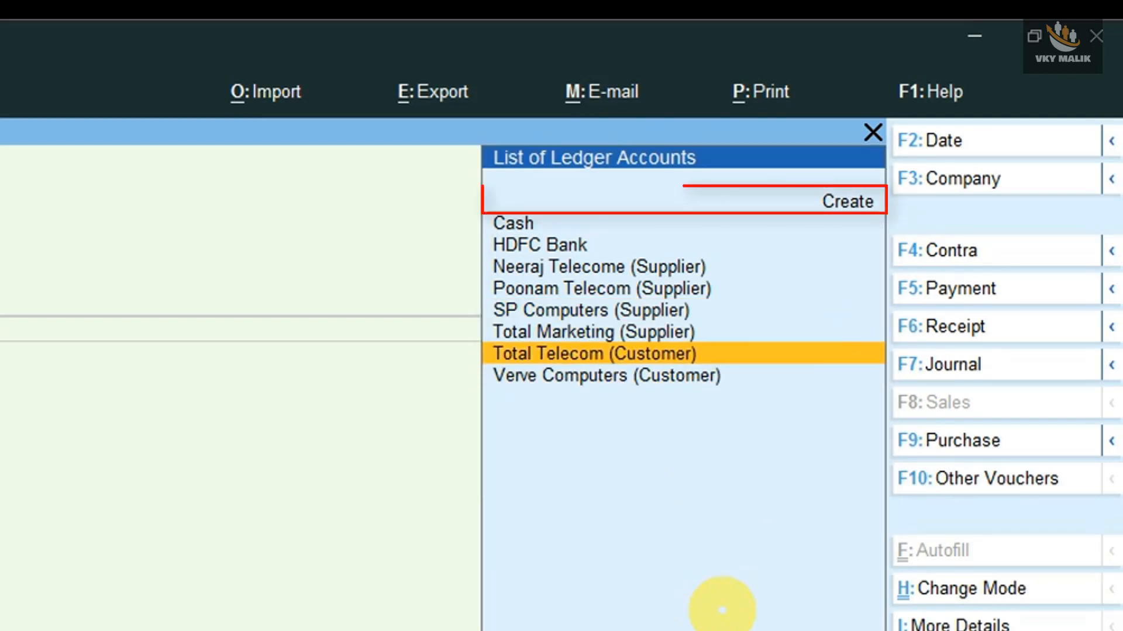
key("Up")
key("Up")
key("Up")
key("Up")
key("Up")
key("Up")
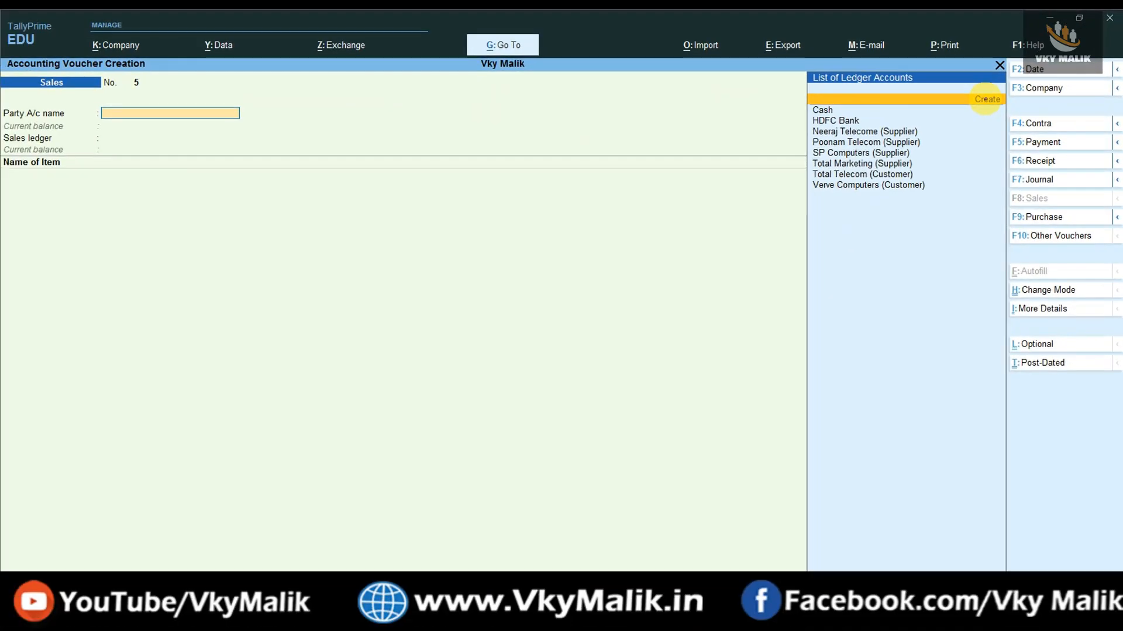
Create a new party ledger named Vijay Marketing under Sundry Debtors.
left_click(847, 201)
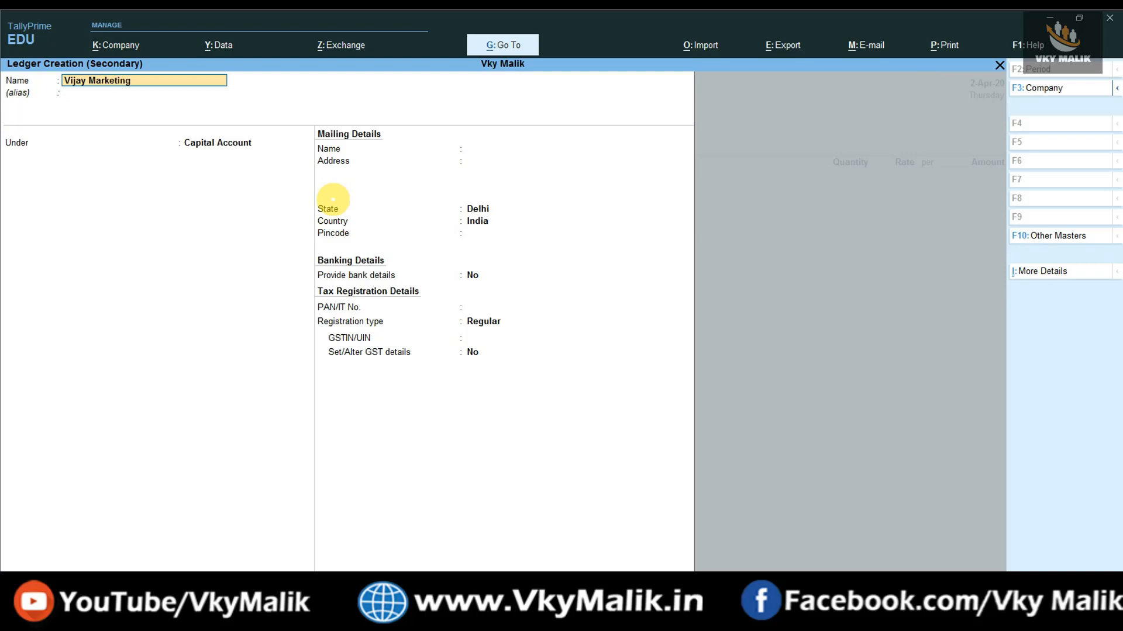
key("Return")
key("Return")
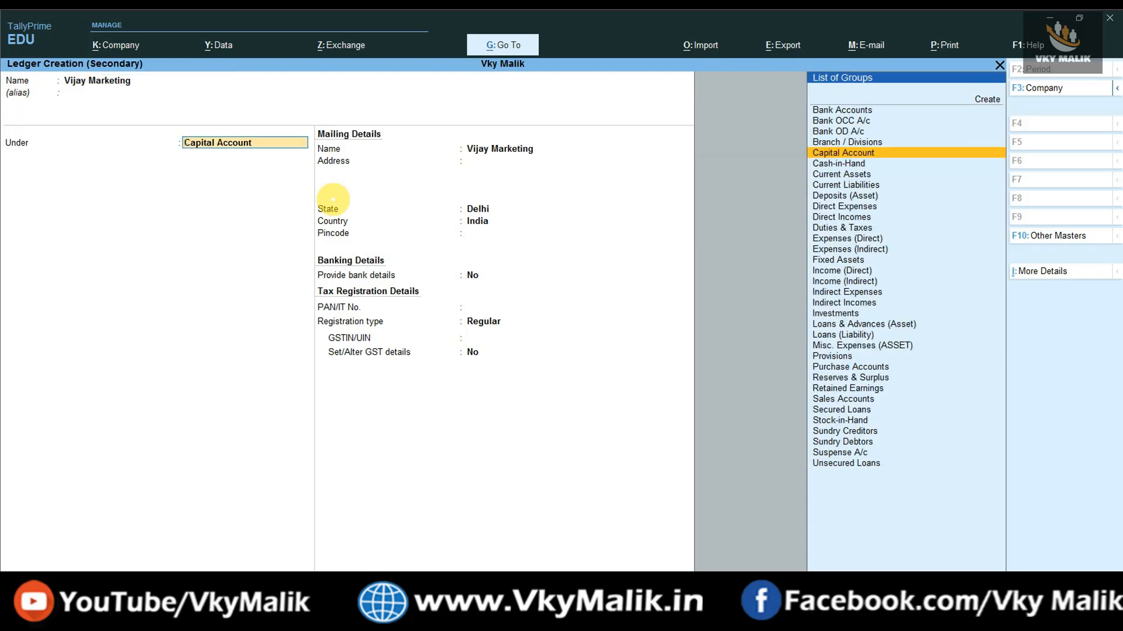
type("Su")
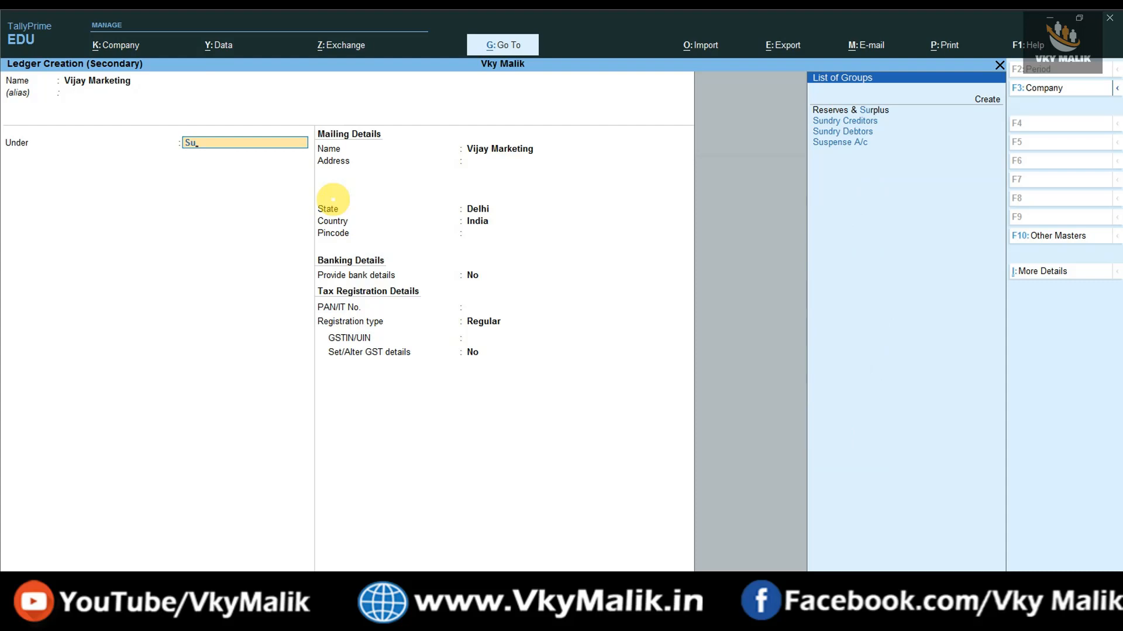
type("r")
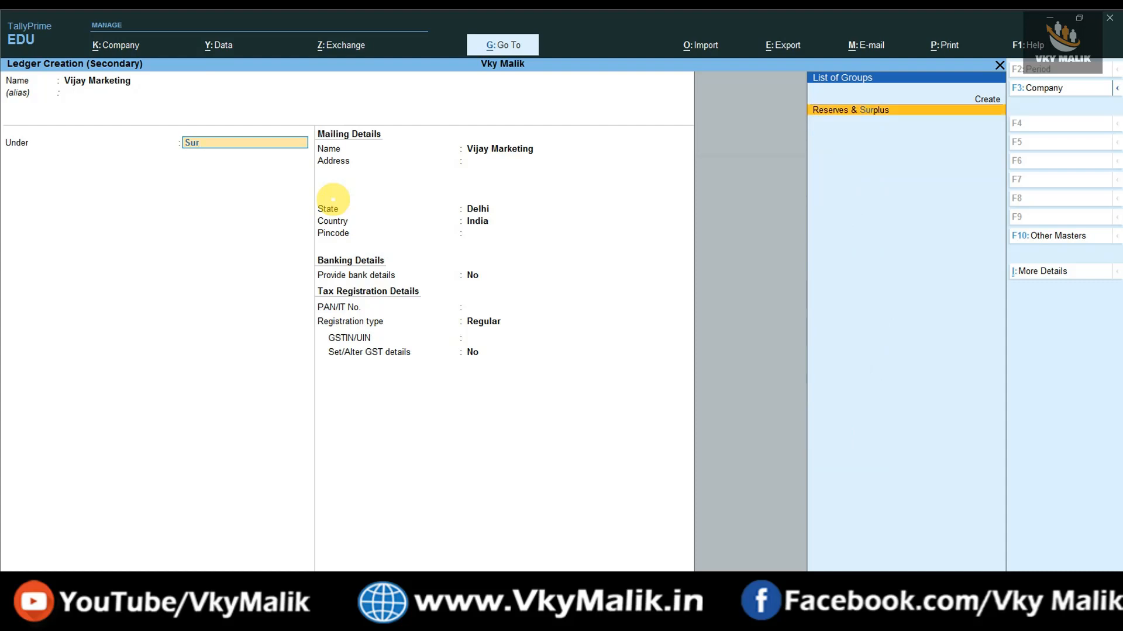
key("BackSpace")
type("n")
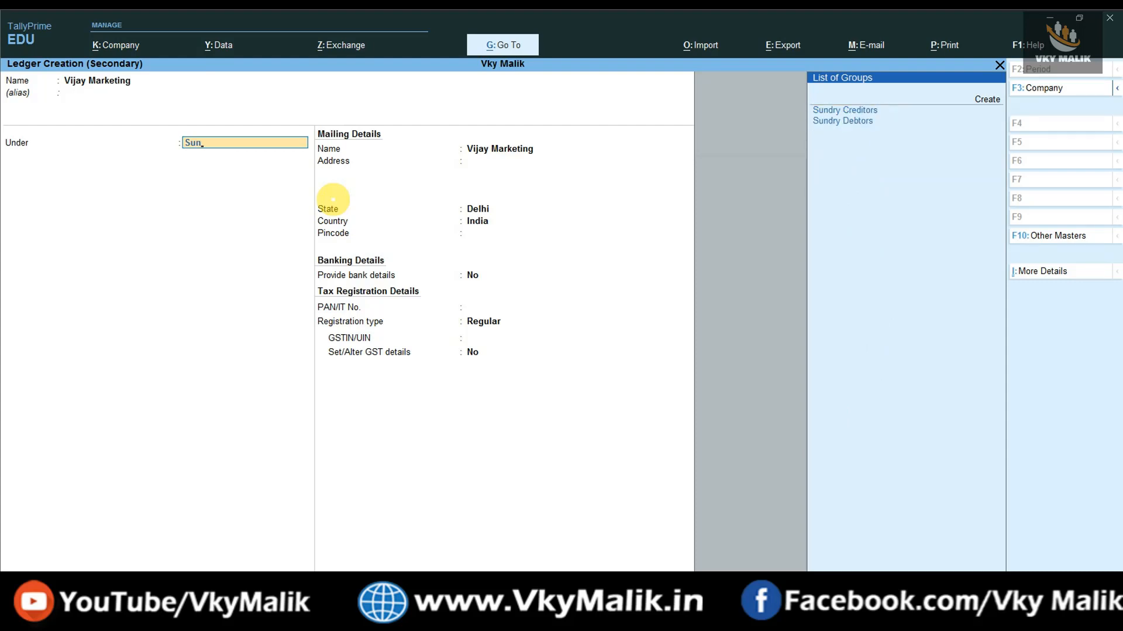
key("Down")
key("Return")
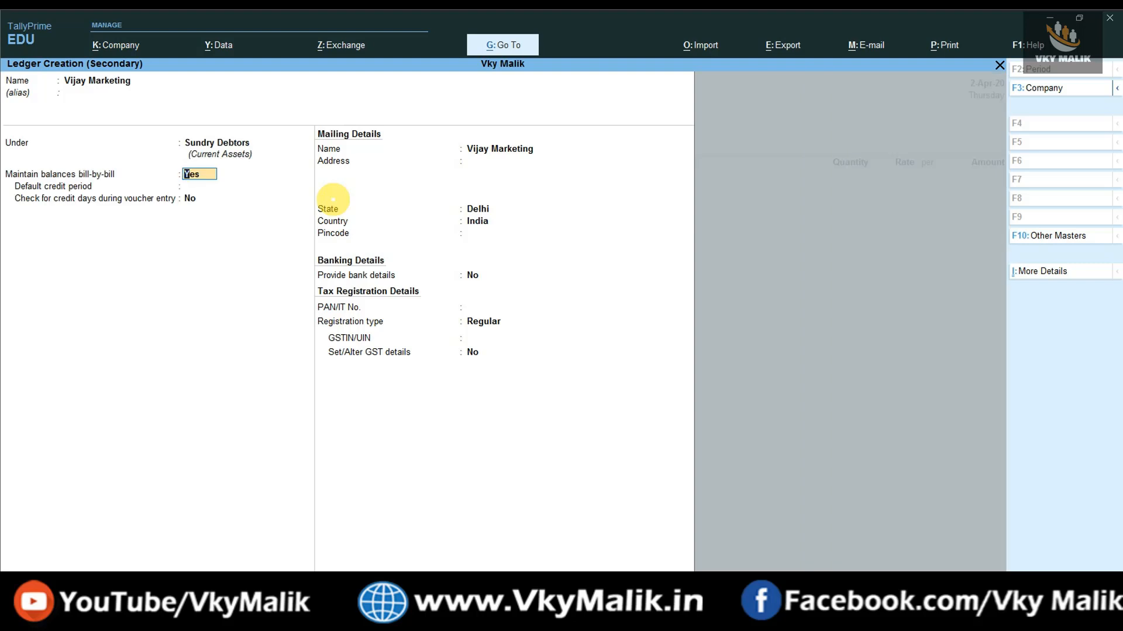
Enter the party's address, Delhi as state, and the pincode.
key("Return")
key("Return")
key("Return")
key("Return")
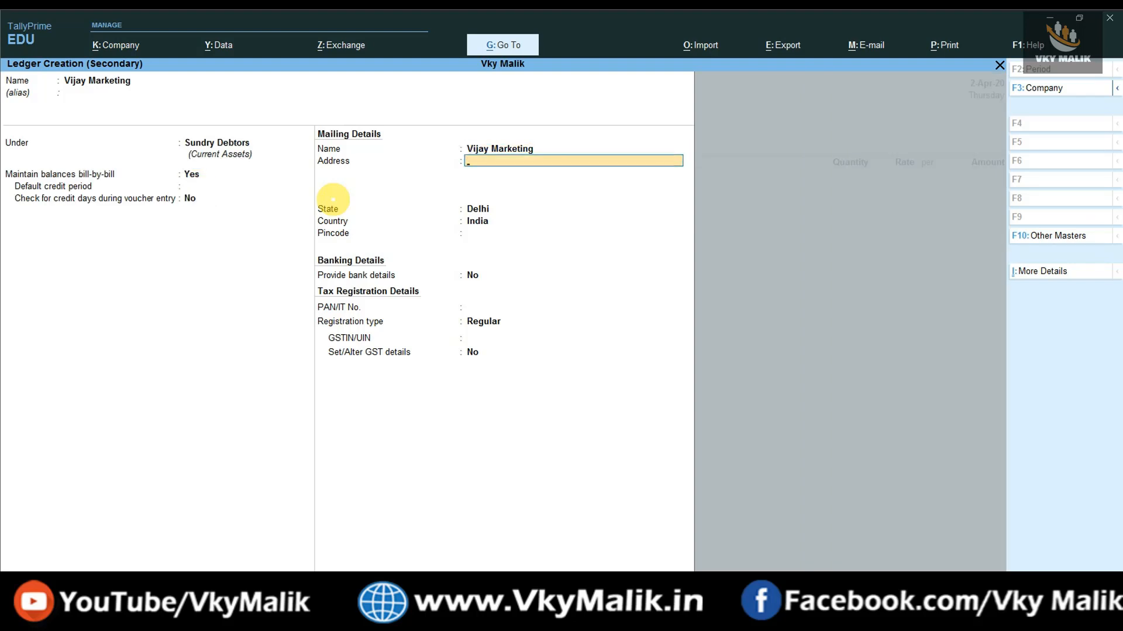
key("Return")
key("Return")
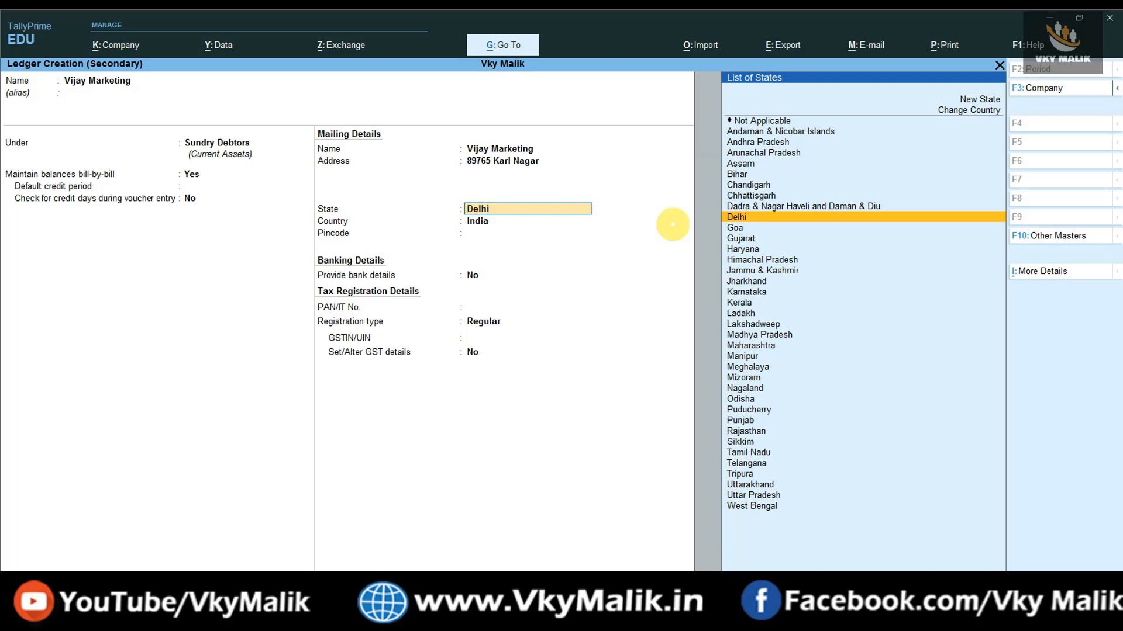
key("Return")
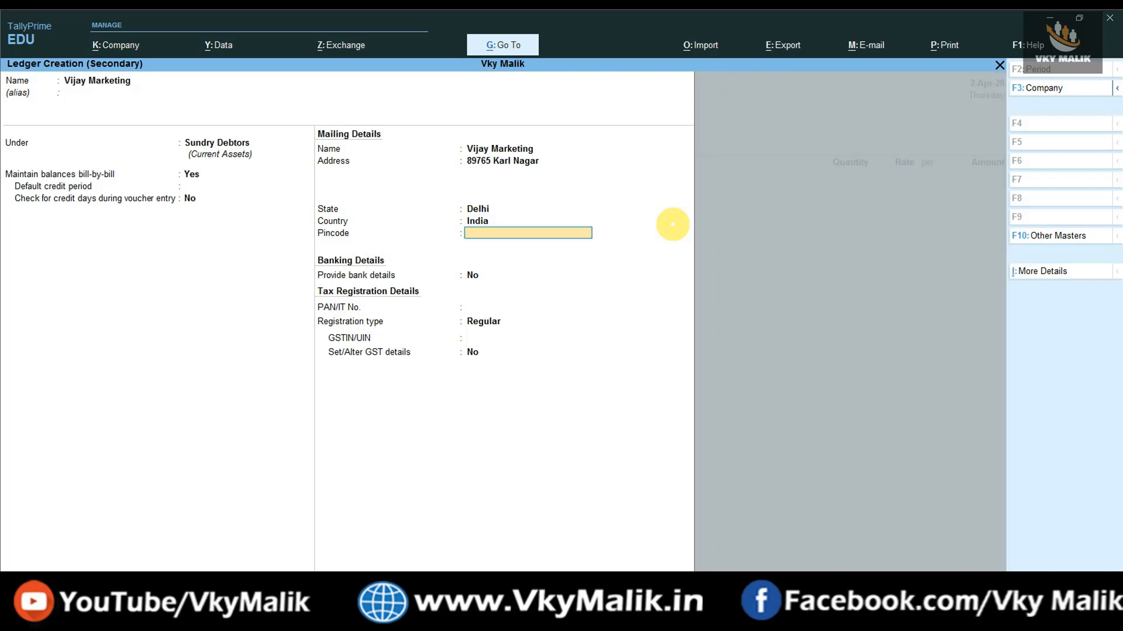
key("Return")
key("Return")
key("Return")
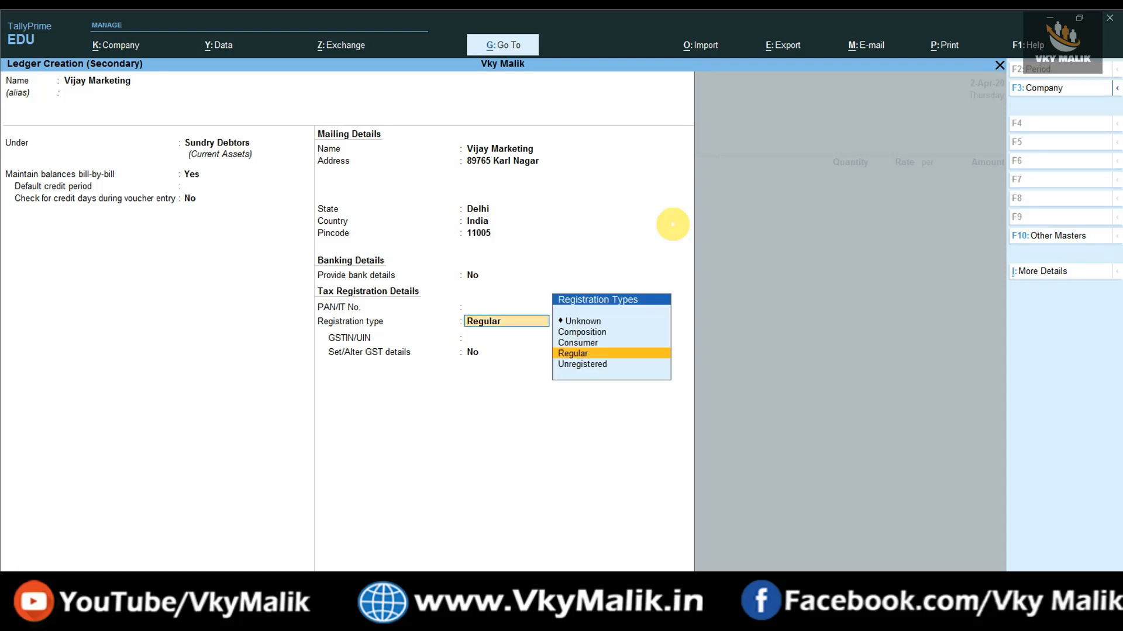
Set Regular GST registration with the party's GSTIN, finish GST details, and save the ledger.
key("Return")
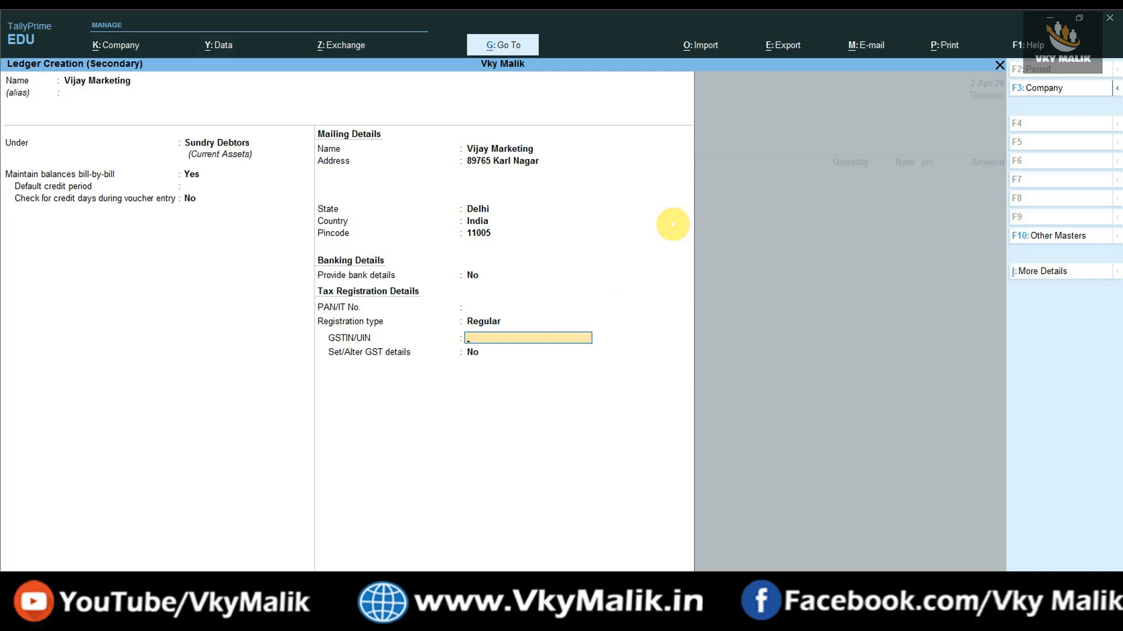
key("Return")
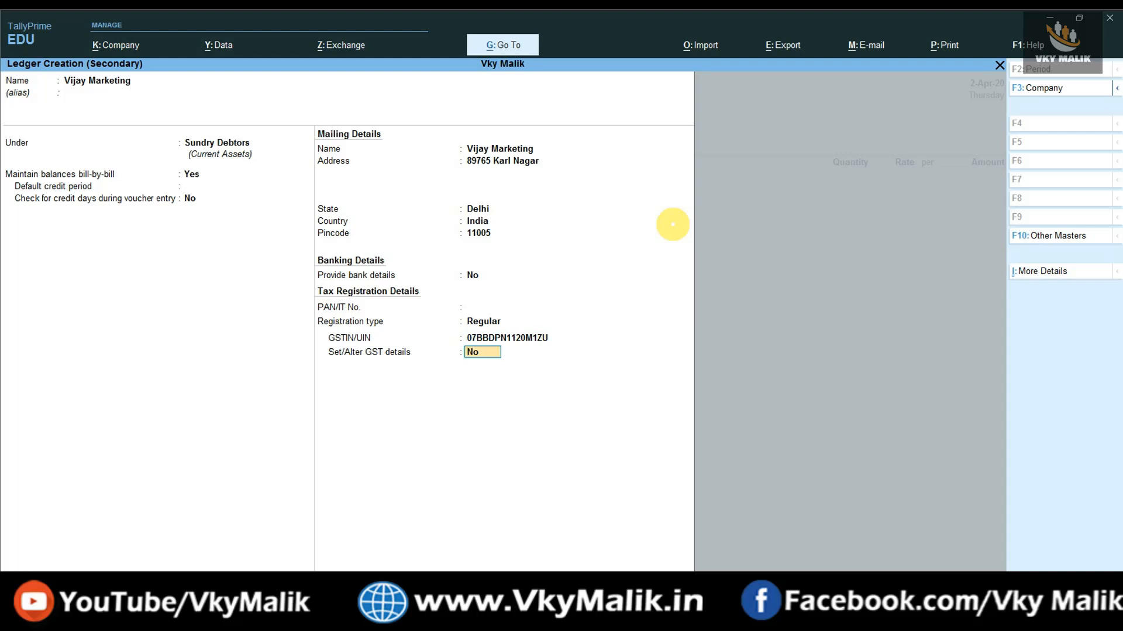
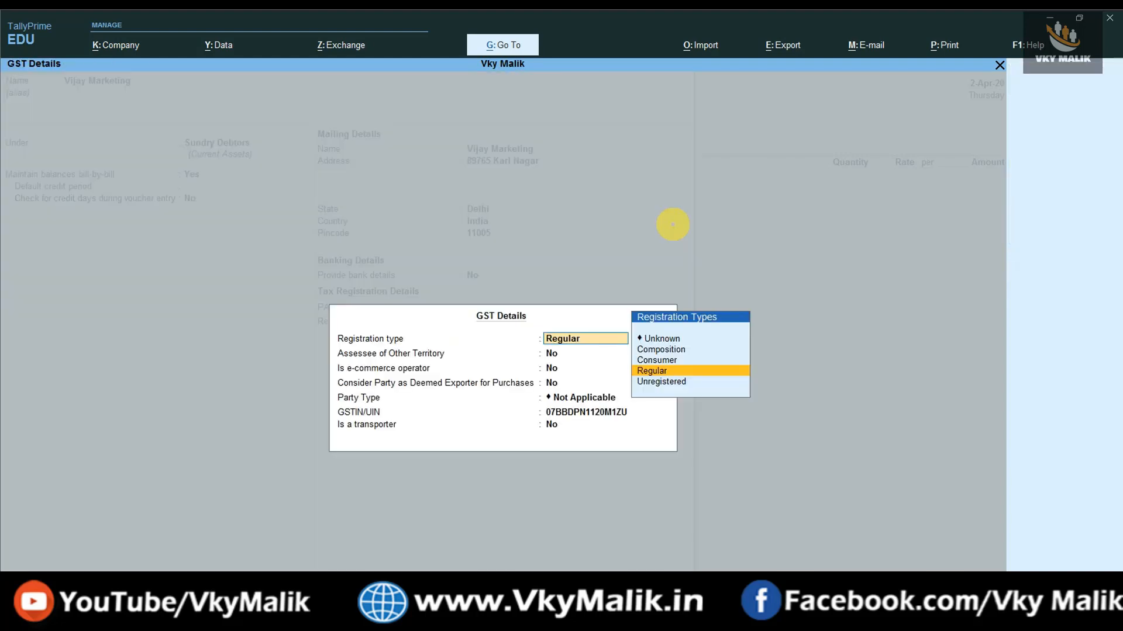
key("Return")
key("Return")
key("Return")
key("Return")
key("Return")
key("Return")
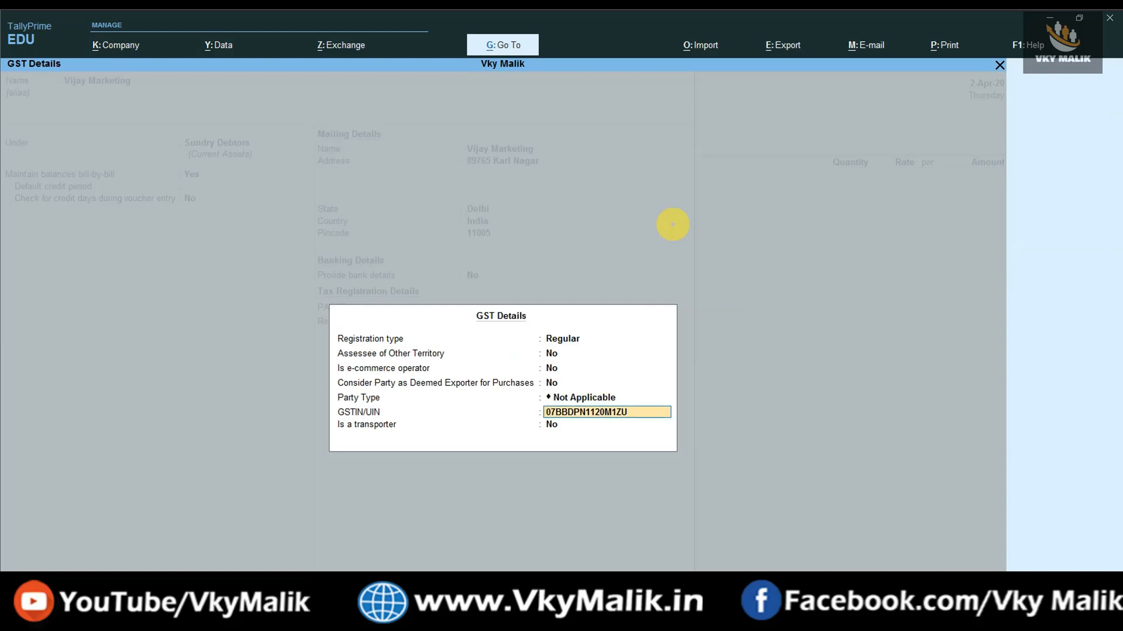
key("Return")
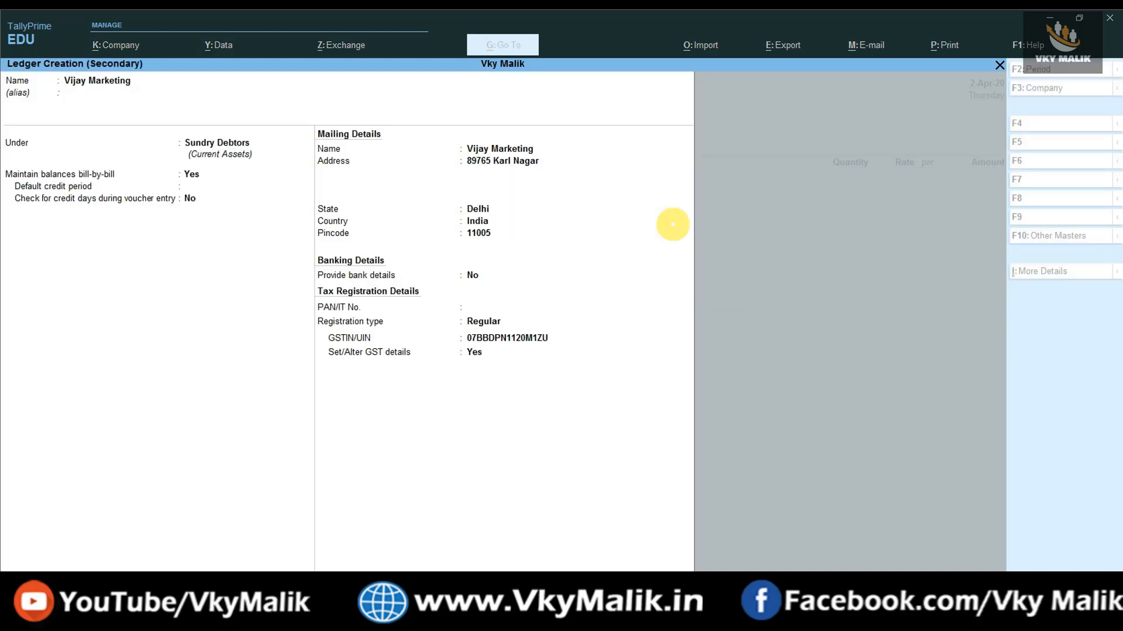
key("ctrl+a")
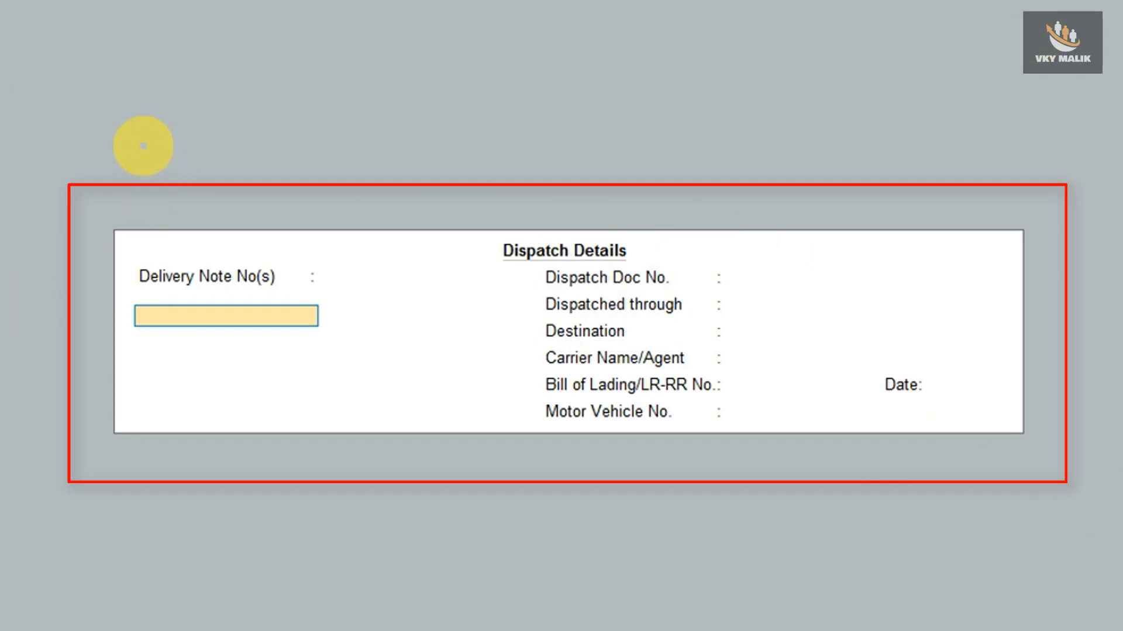
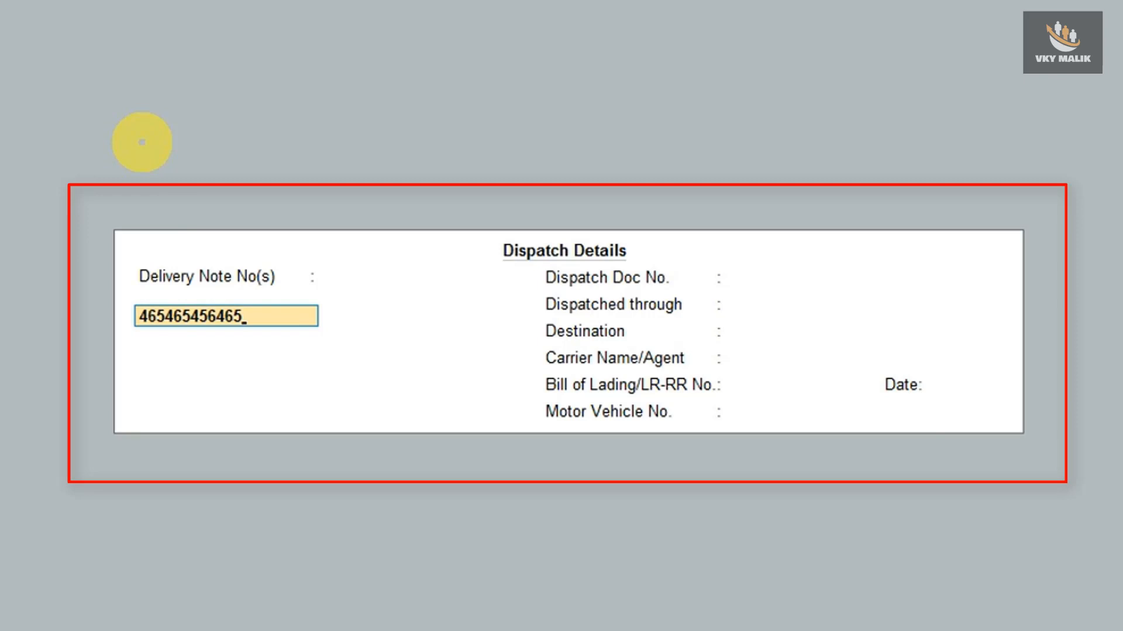
key("Return")
key("Return")
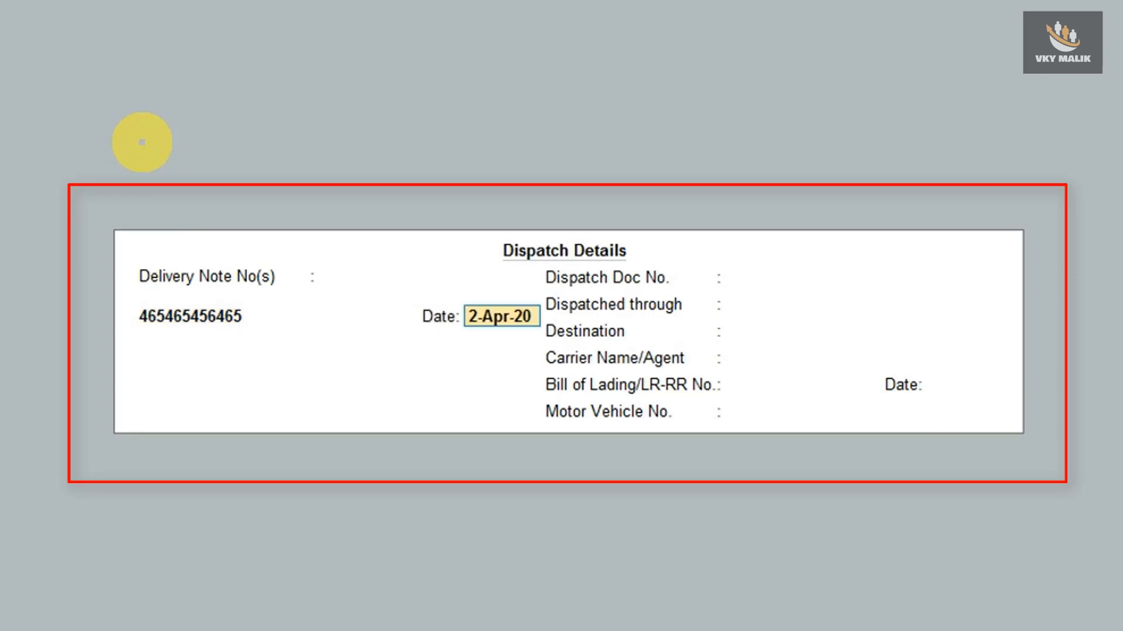
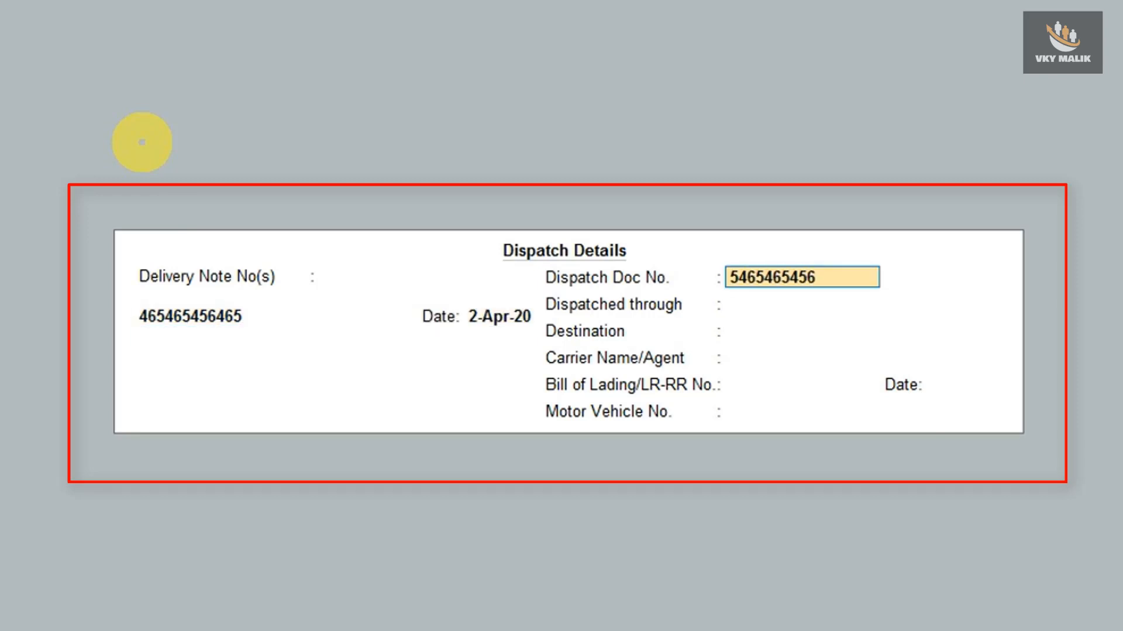
key("Return")
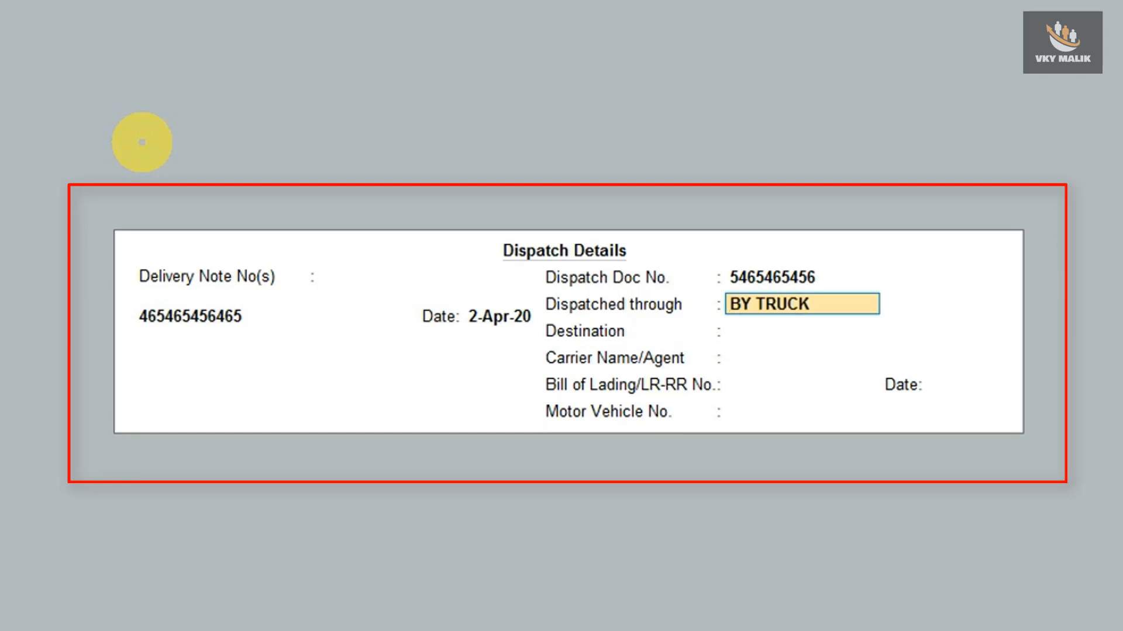
key("Return")
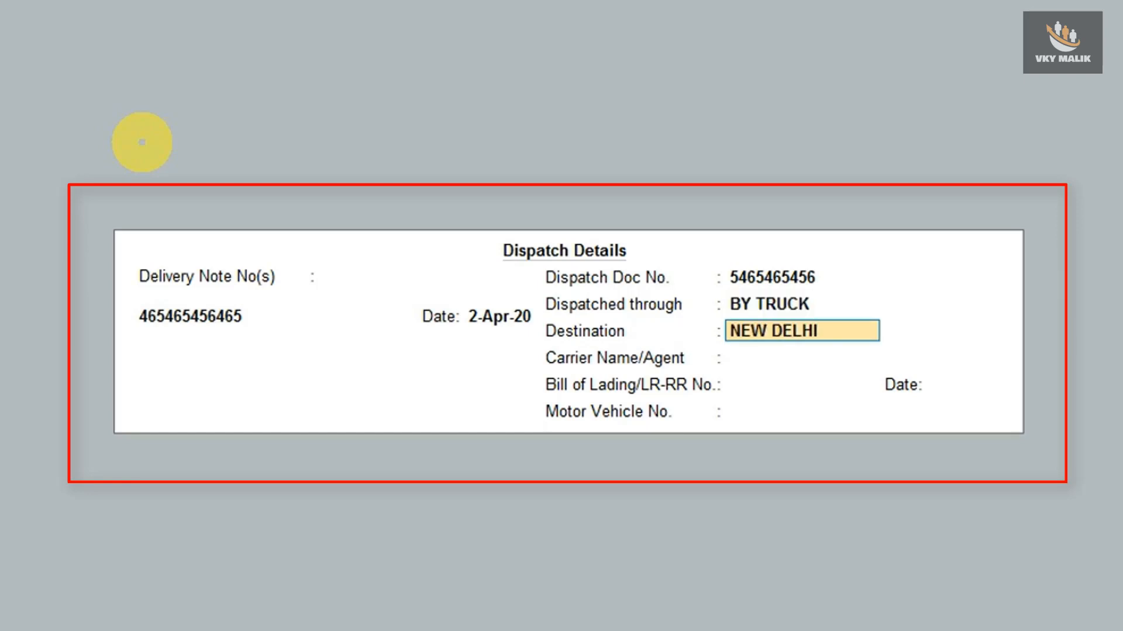
key("Return")
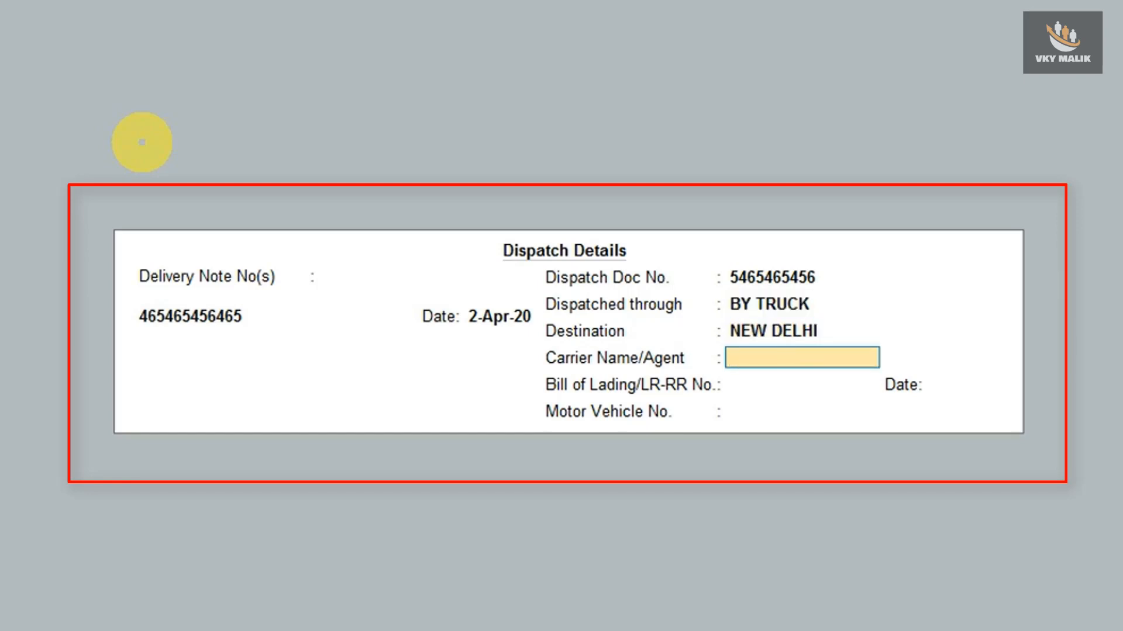
key("Return")
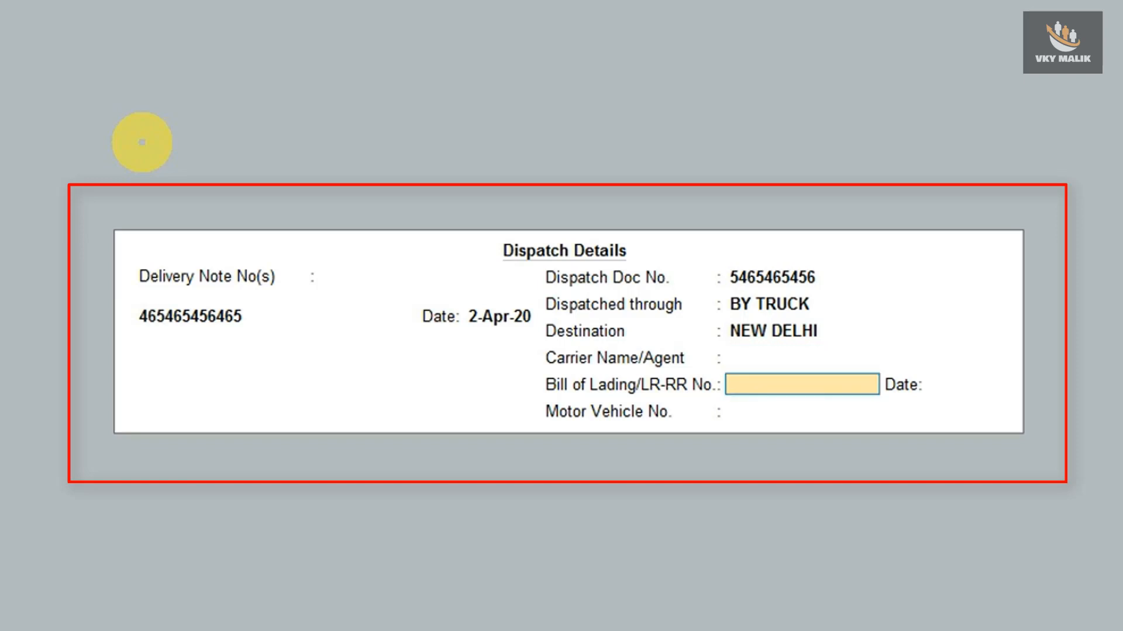
key("Return")
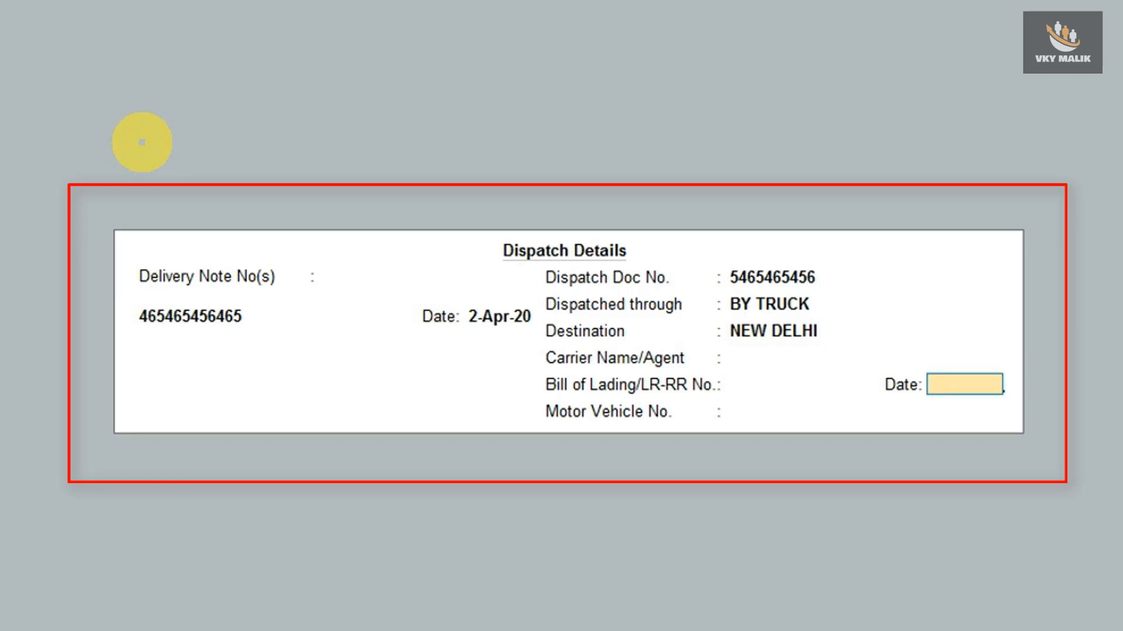
key("Return")
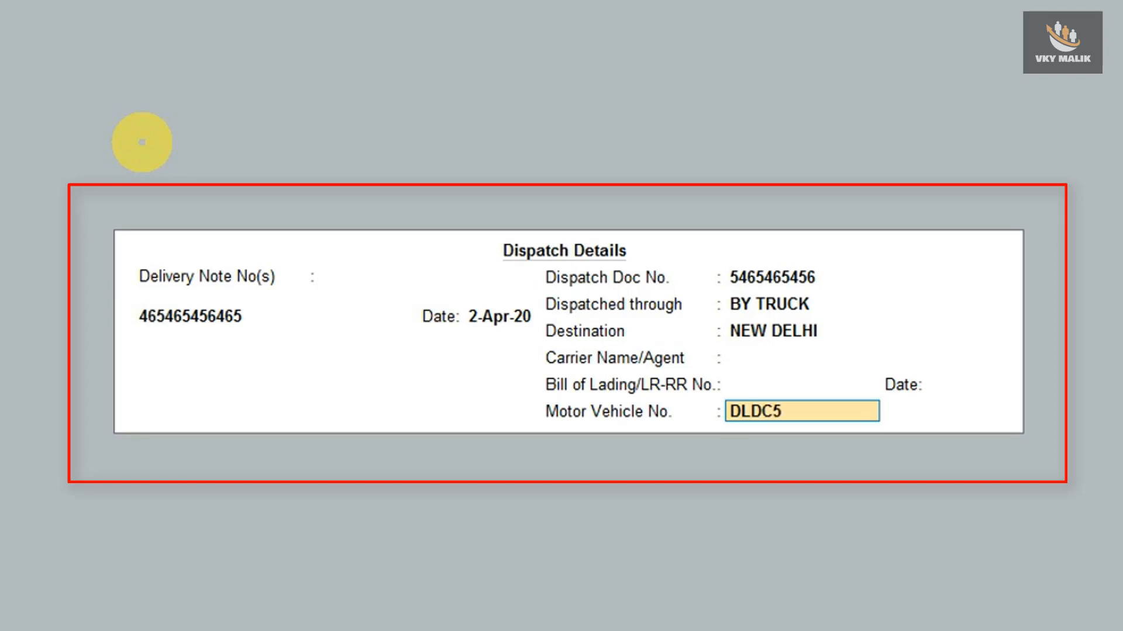
key("Return")
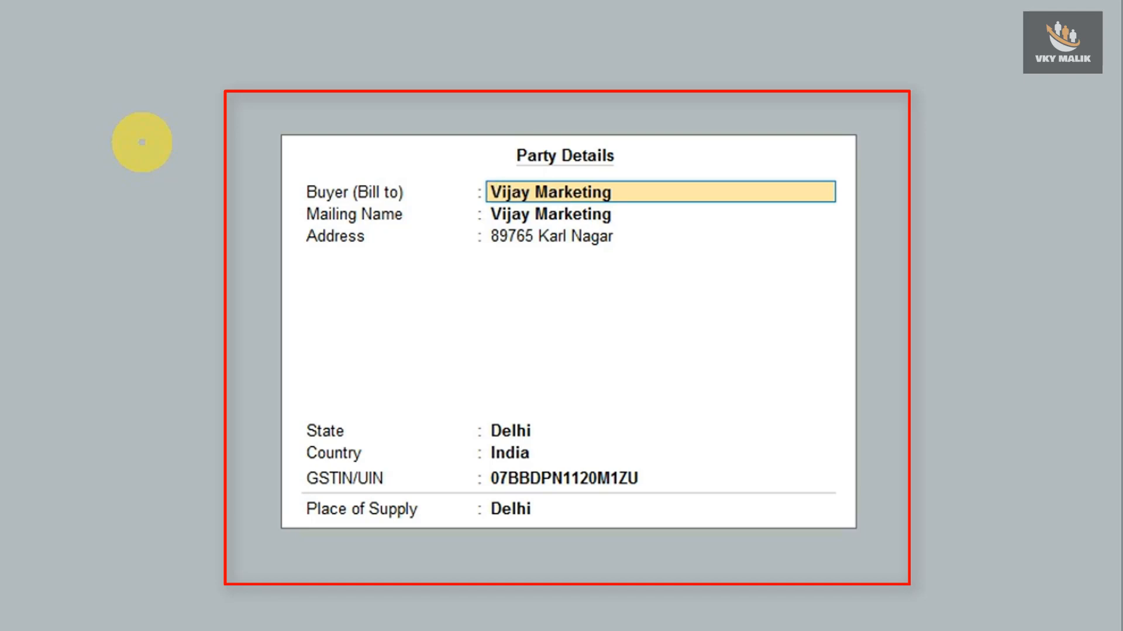
Accept Vijay Marketing's party details with Delhi as place of supply, then view the invoice image.
key("Return")
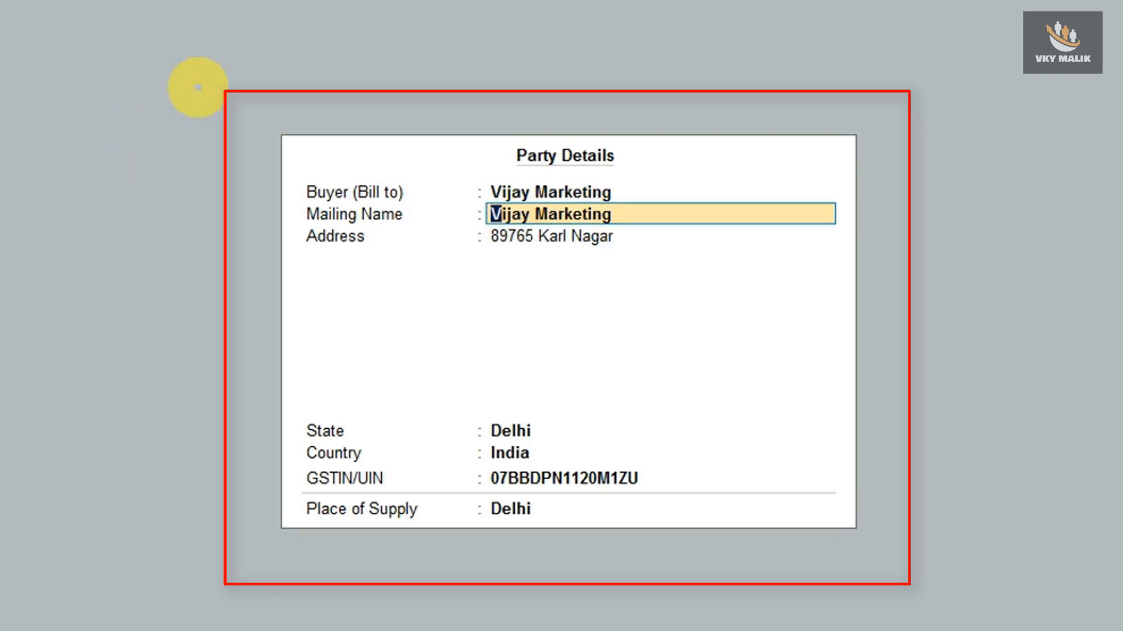
key("Return")
key("Return")
key("Return")
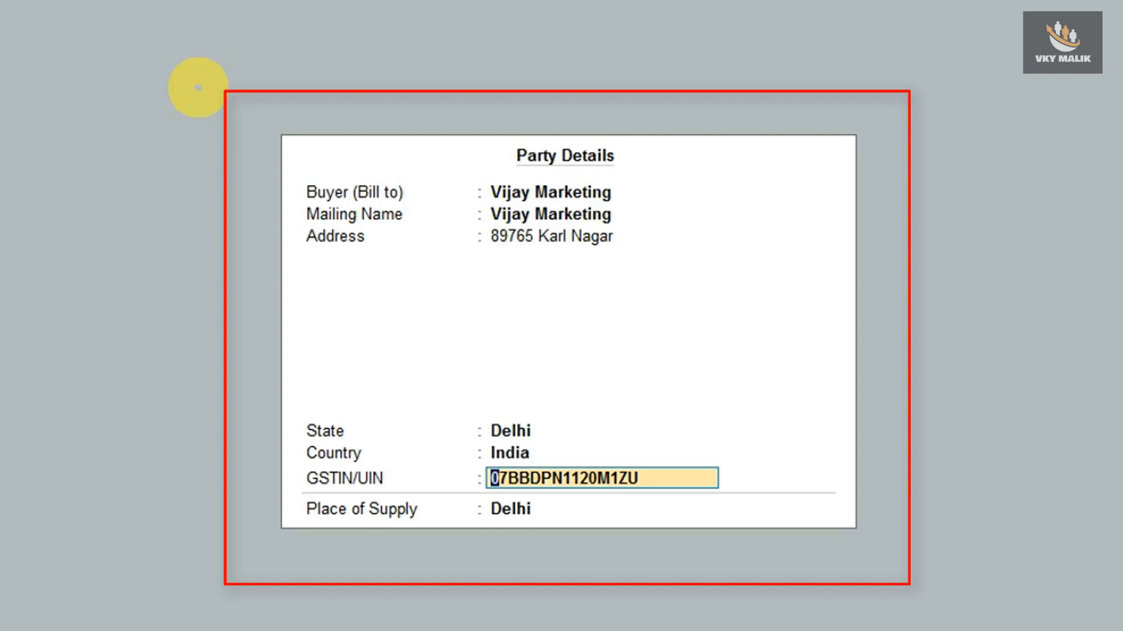
key("Return")
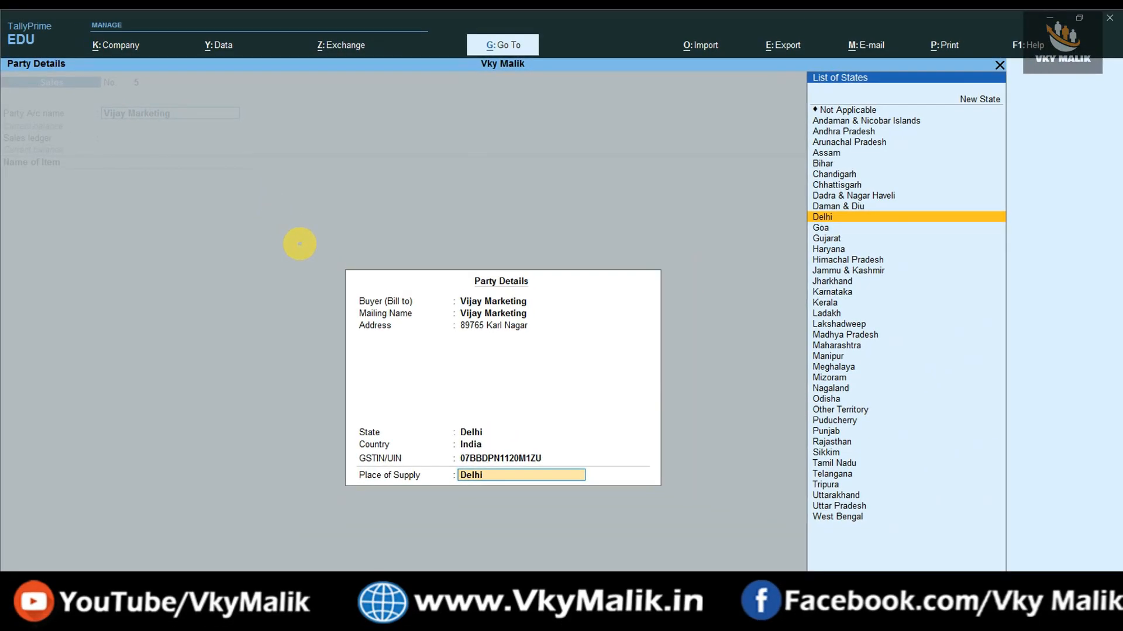
key("Return")
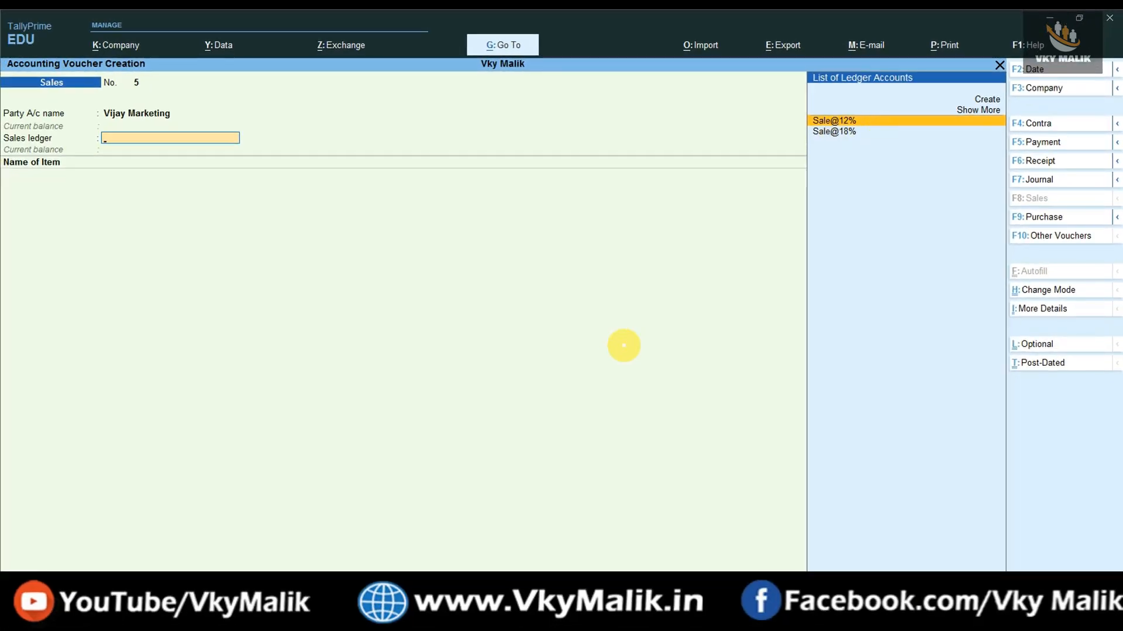
key("alt+Tab")
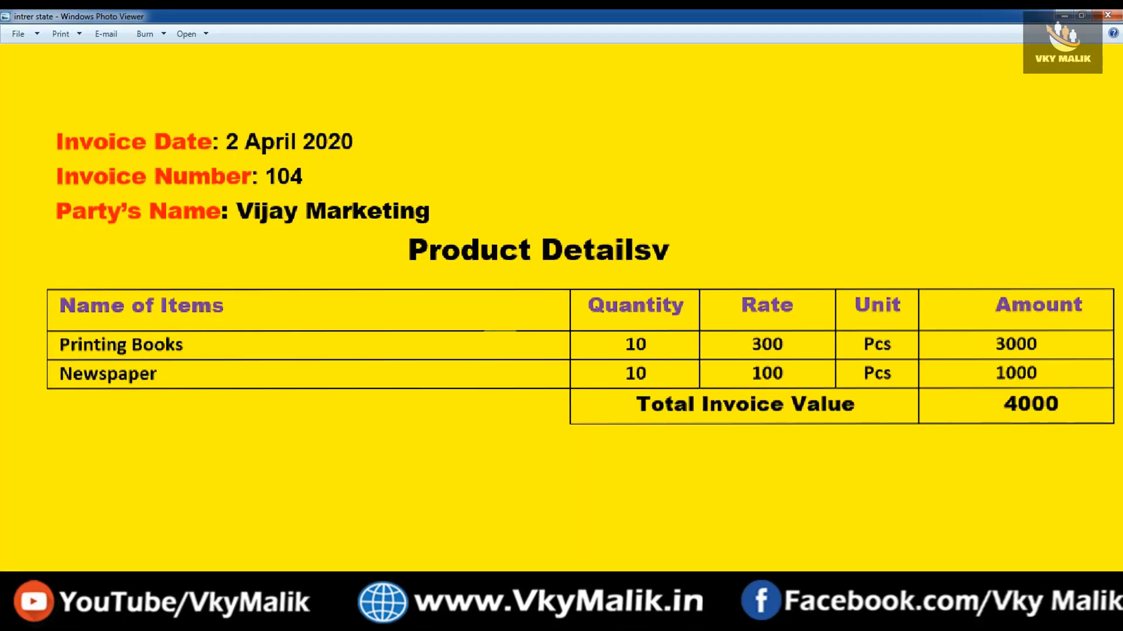
Return to the Sales voucher and start creating a new sales ledger.
key("alt+Tab")
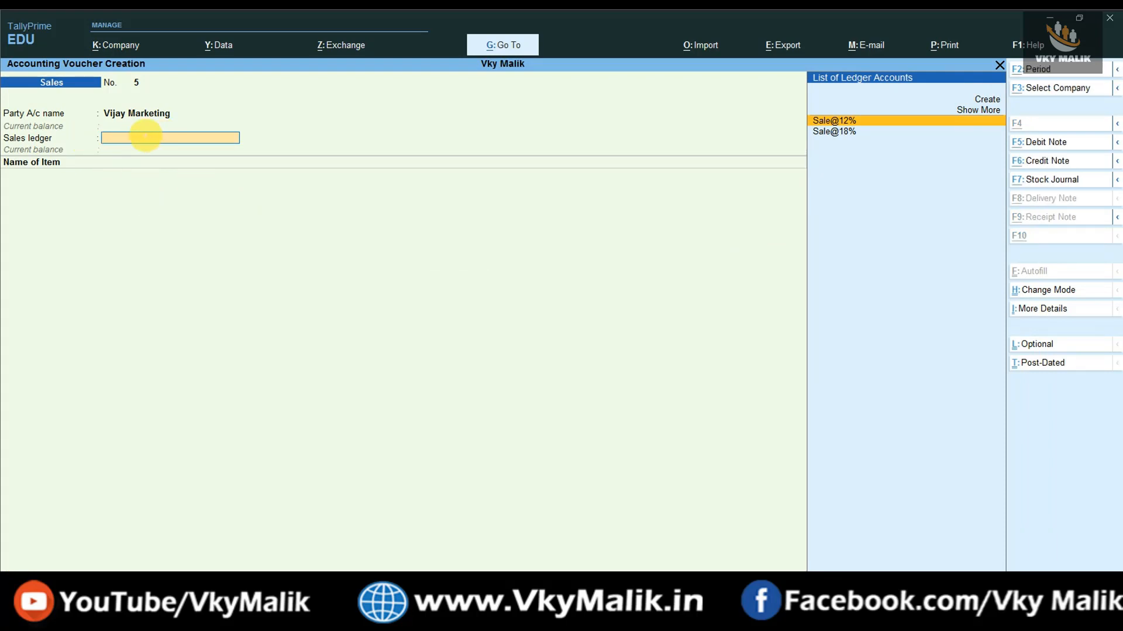
key("alt+c")
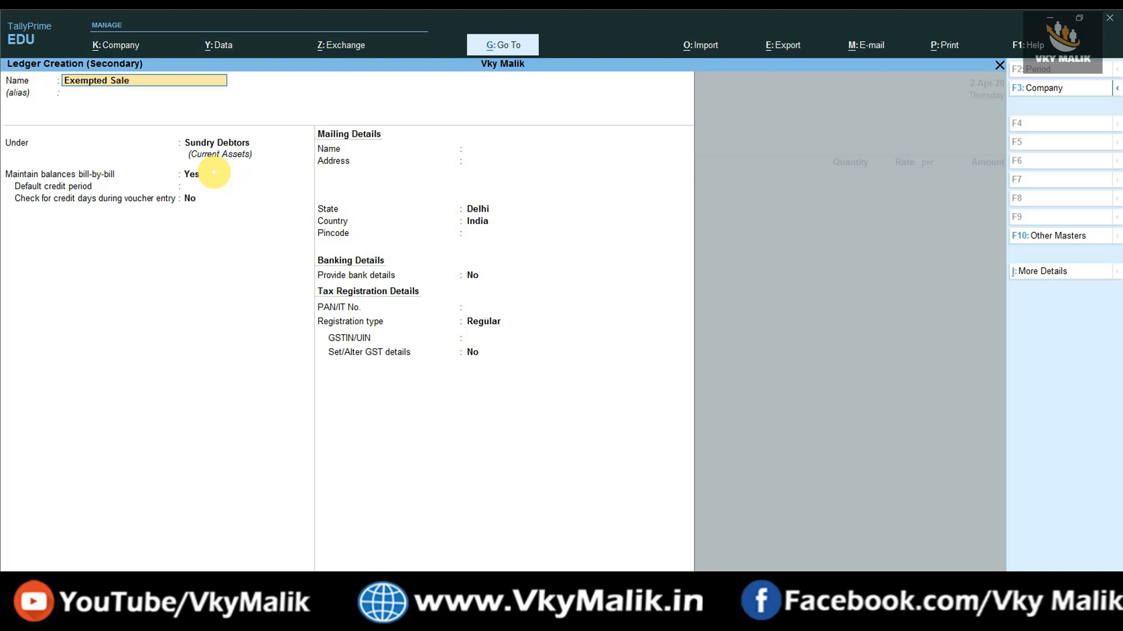
Save an Exempted Sale ledger under Sales Accounts for Goods and select it as sales ledger.
key("Return")
type("Sale")
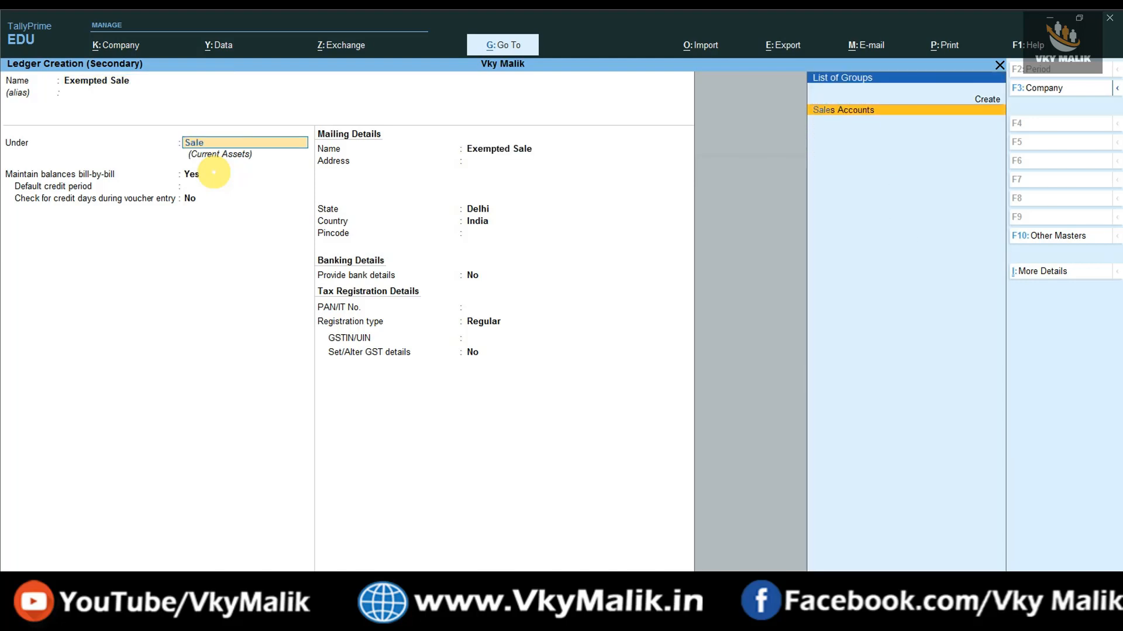
key("Return")
key("Return")
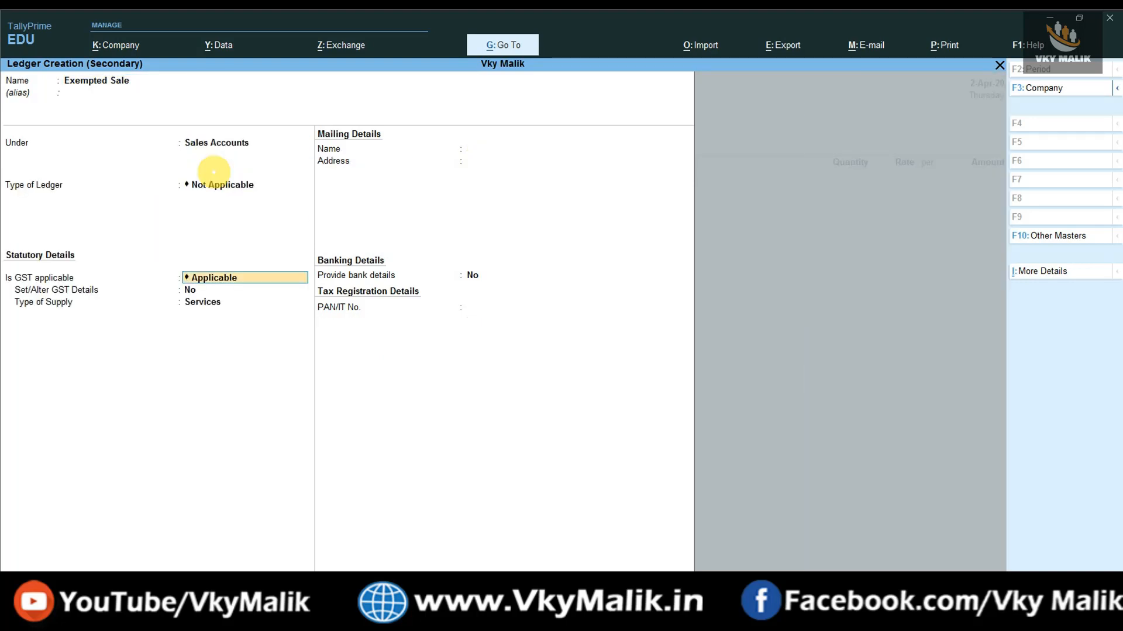
key("Return")
key("Return")
key("Up")
key("Return")
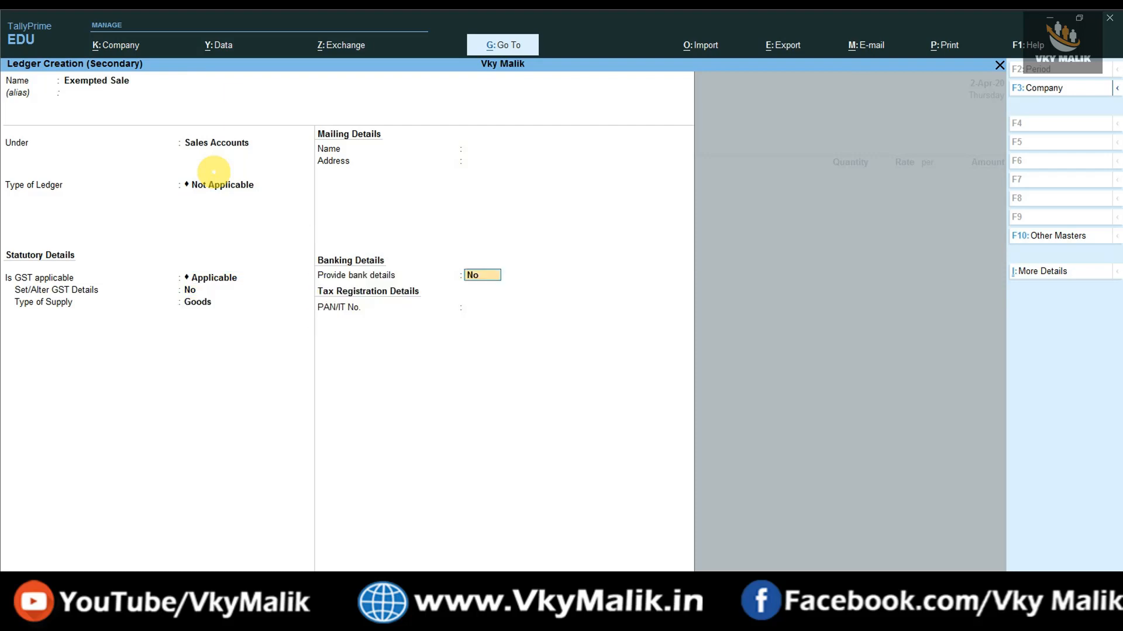
key("ctrl+a")
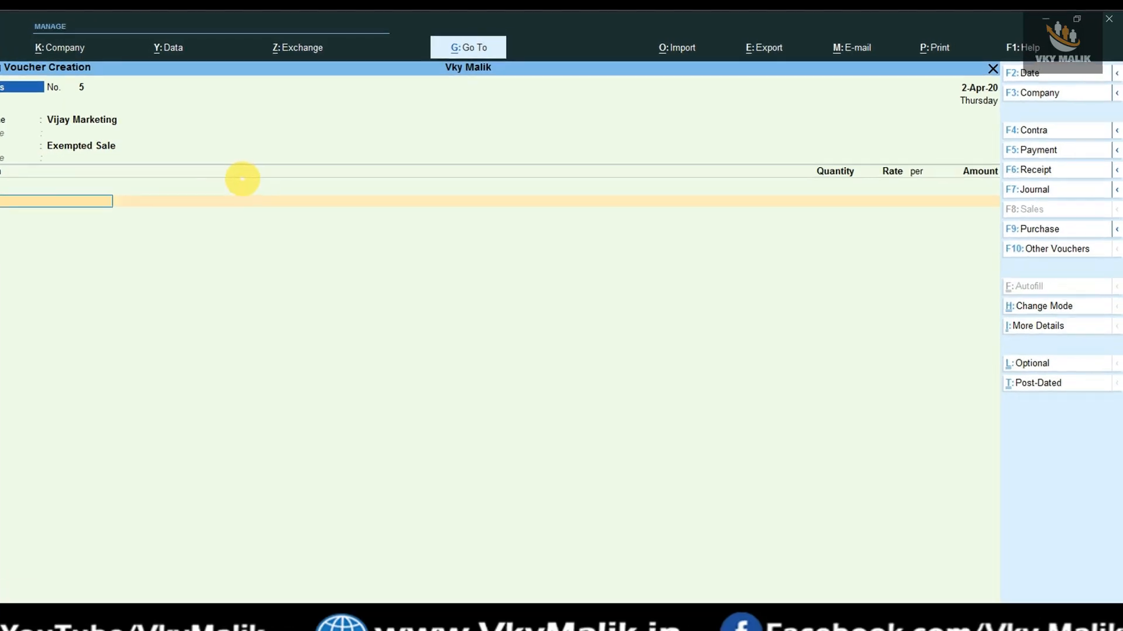
key("BackSpace")
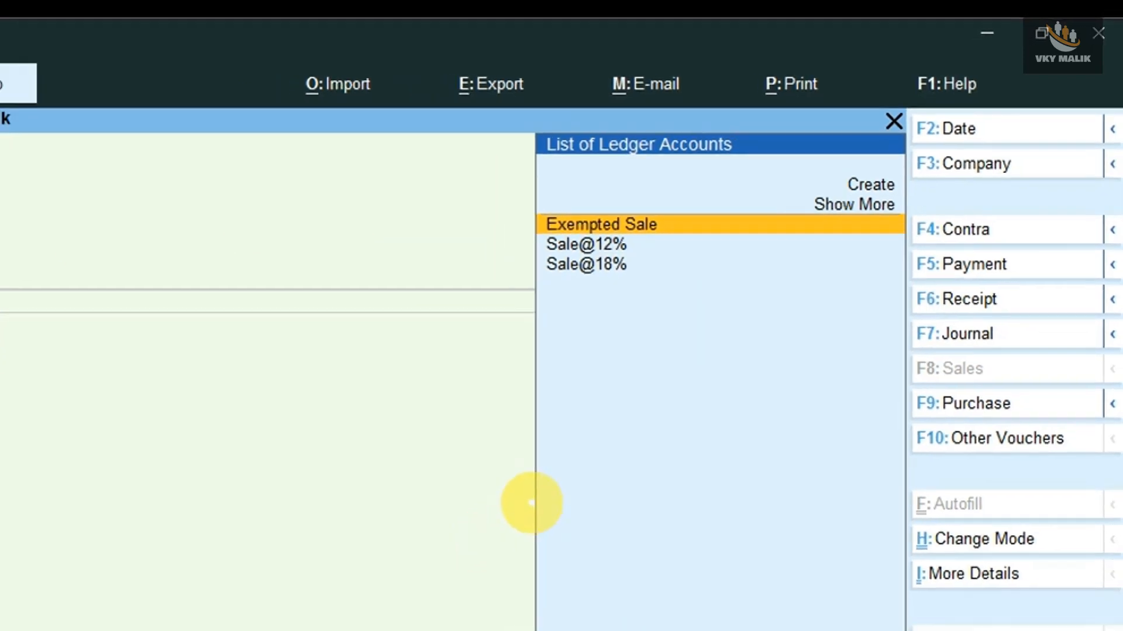
key("Return")
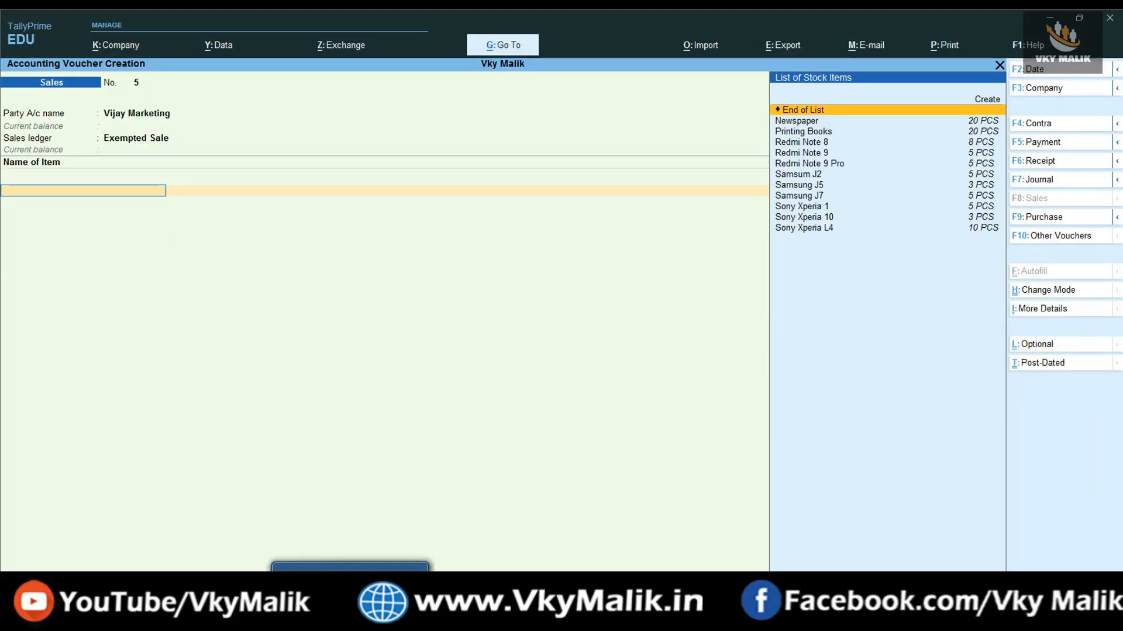
Add Printing Books as the first item: 10 PCS at 300.
key("Down")
key("Down")
key("Down")
key("Up")
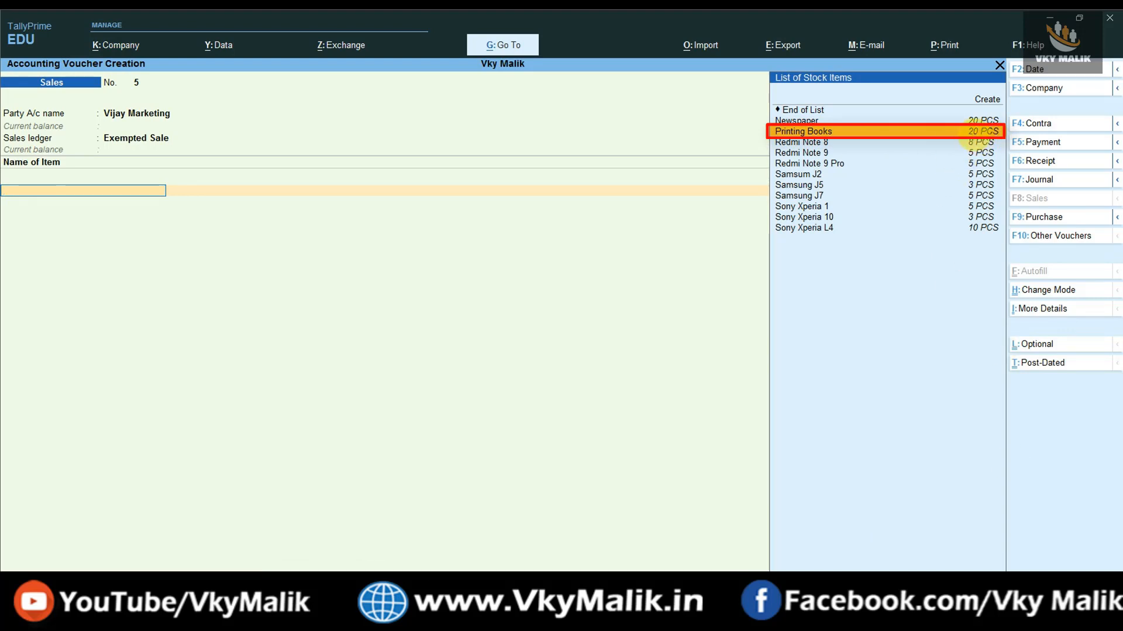
left_click(975, 132)
type("10")
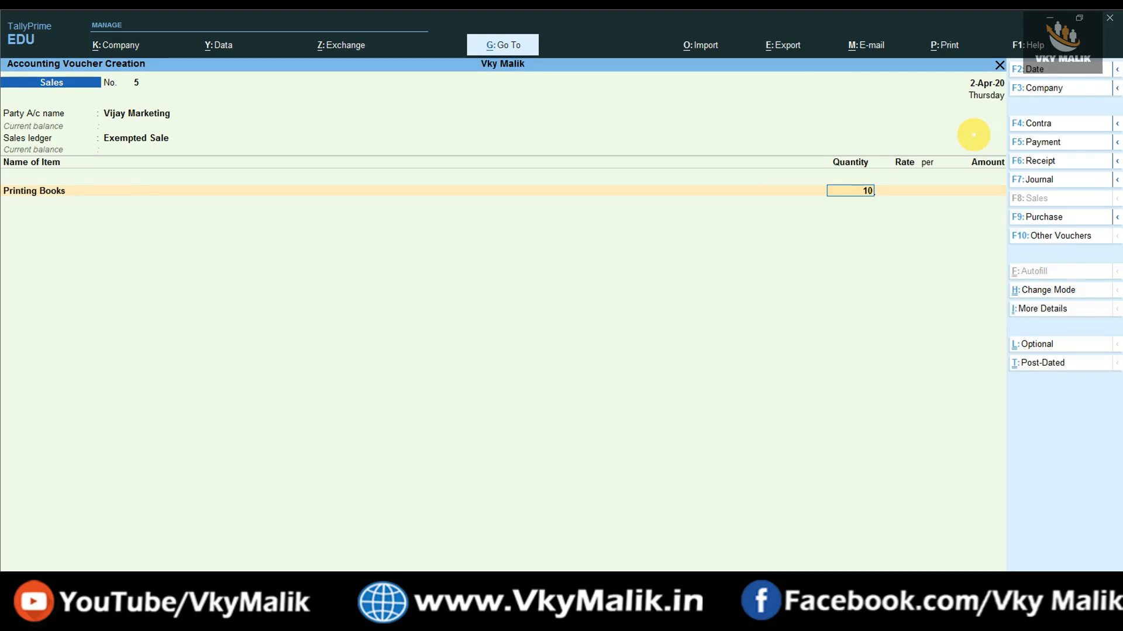
key("Return")
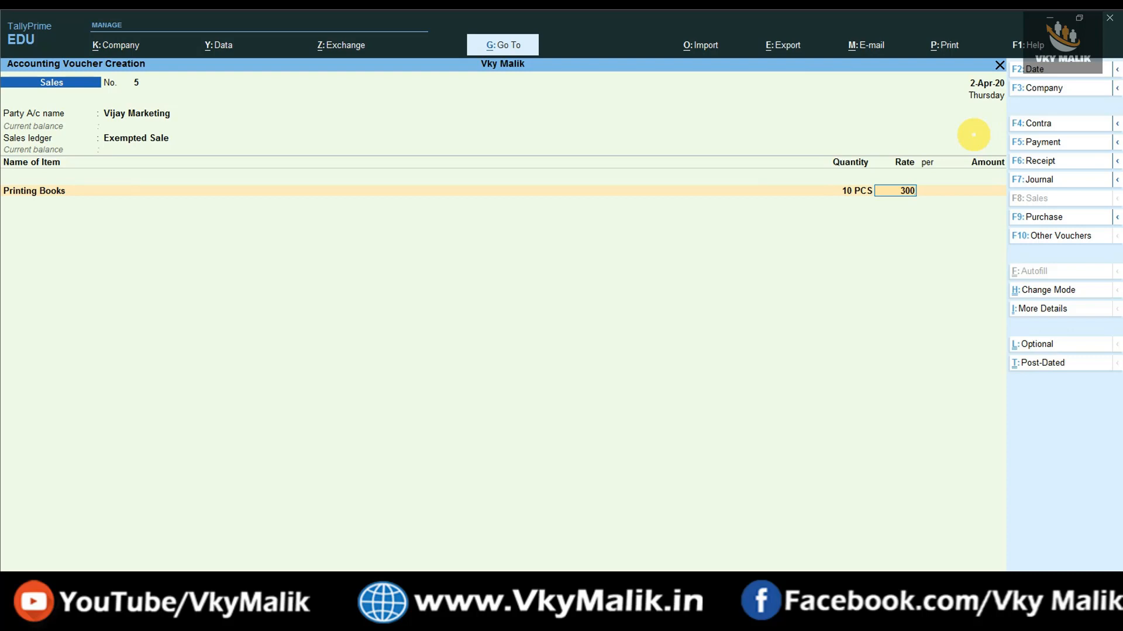
key("Return")
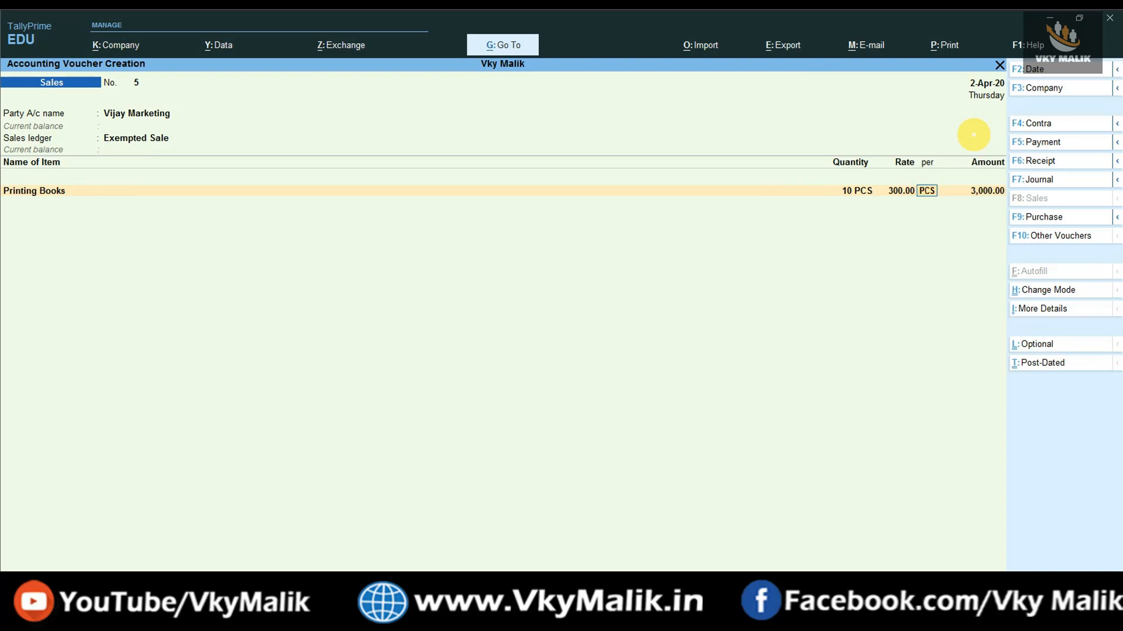
key("Return")
key("Return")
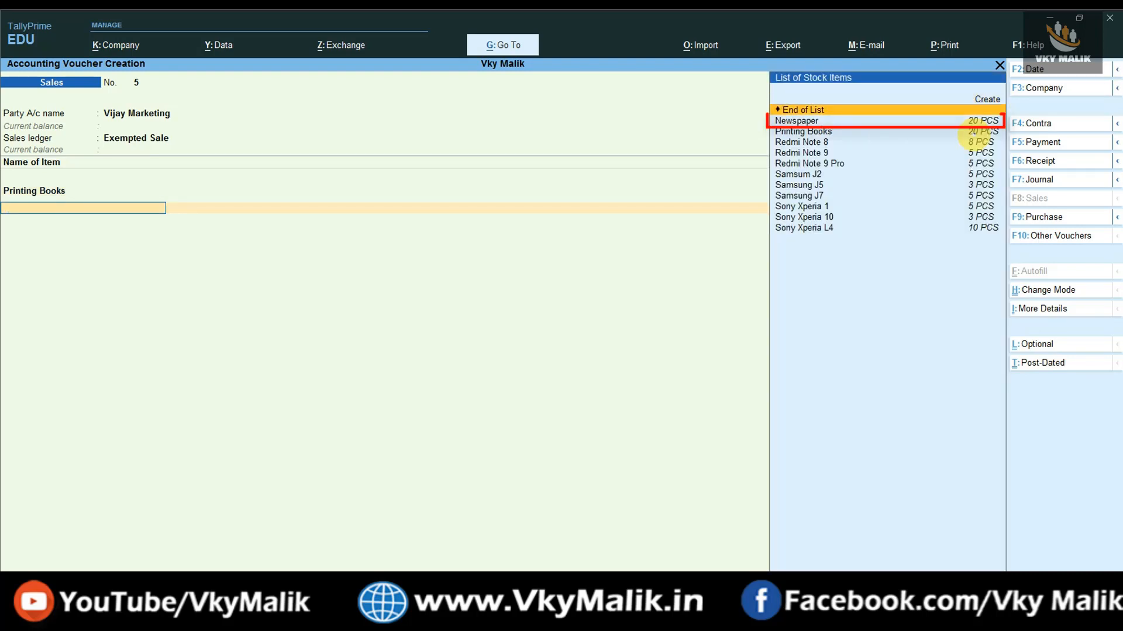
Add 10 PCS of Newspaper at 100, checking against the invoice image.
key("Down")
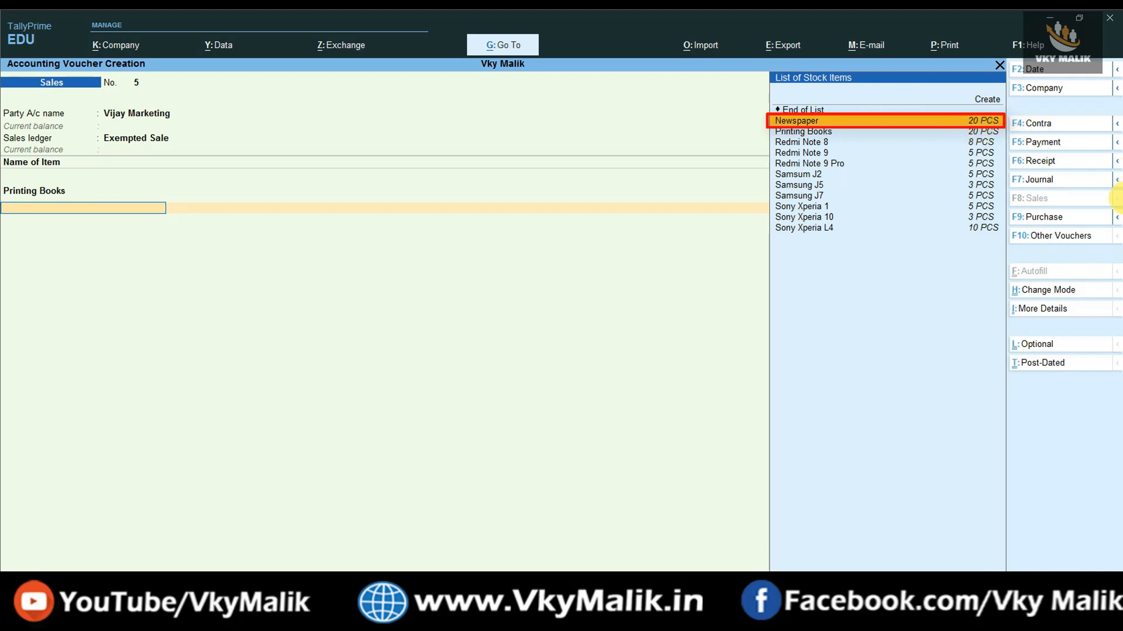
key("Return")
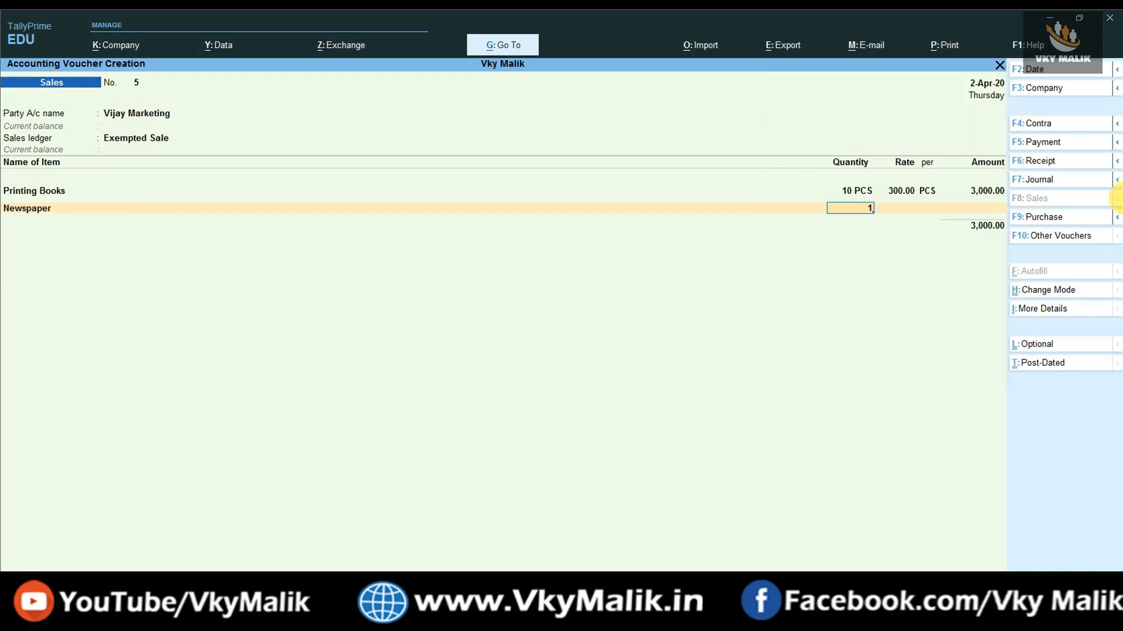
key("Return")
key("Return")
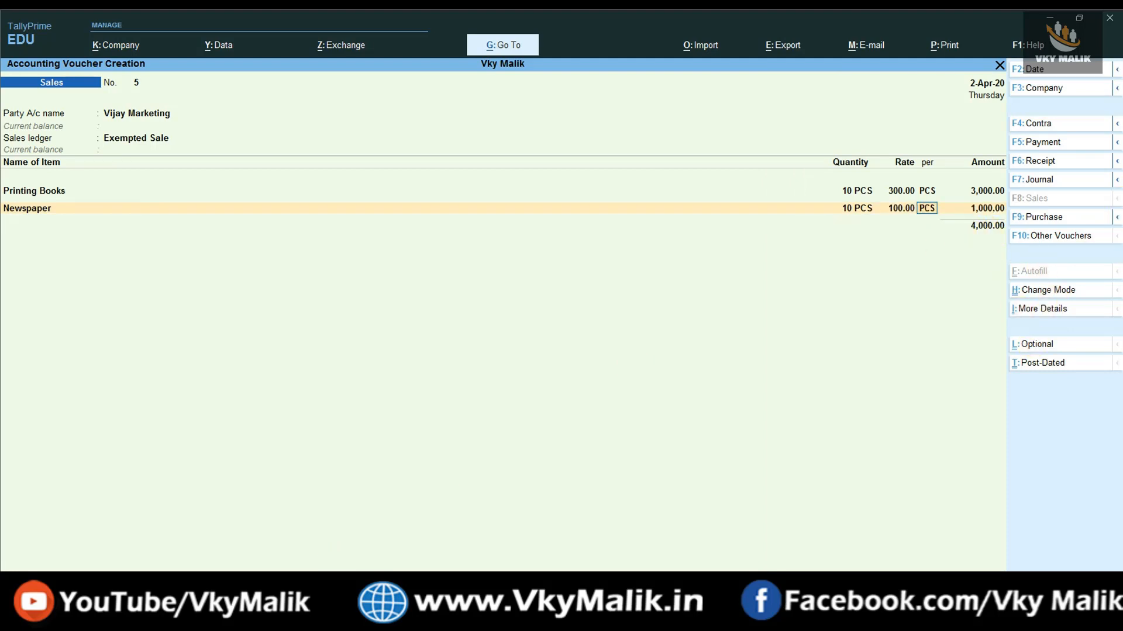
left_click(377, 619)
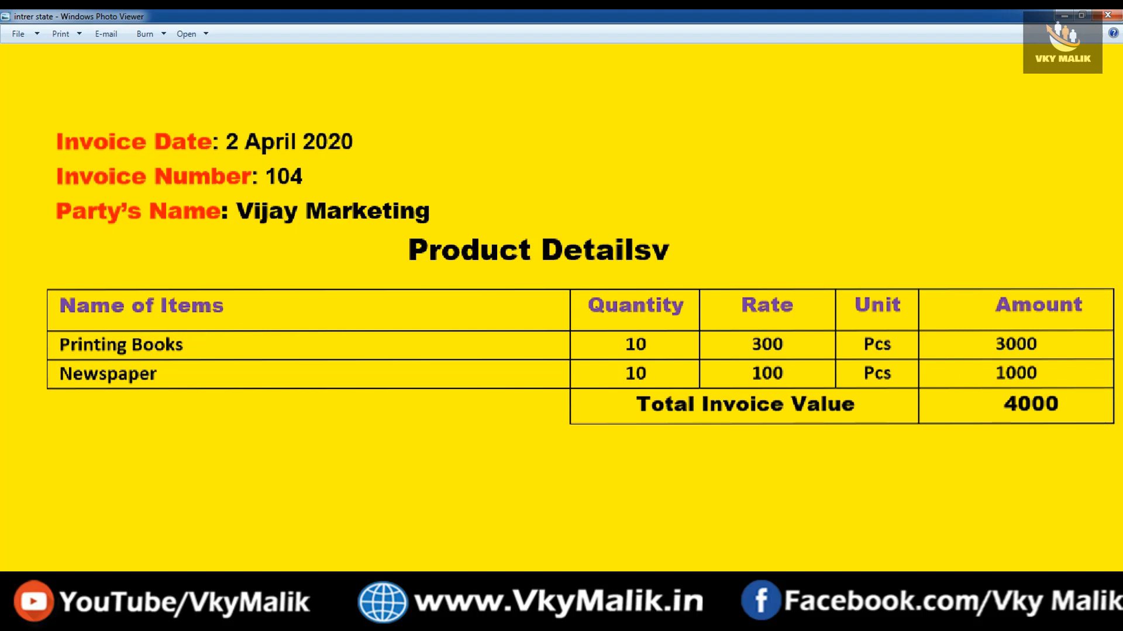
key("alt+Tab")
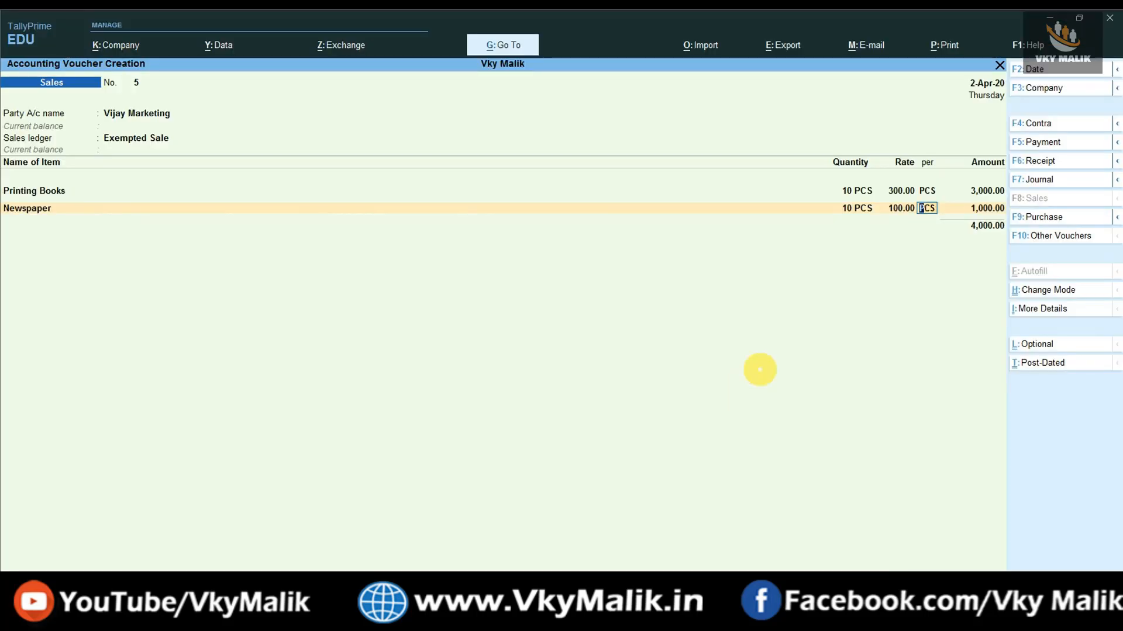
key("Return")
key("Return")
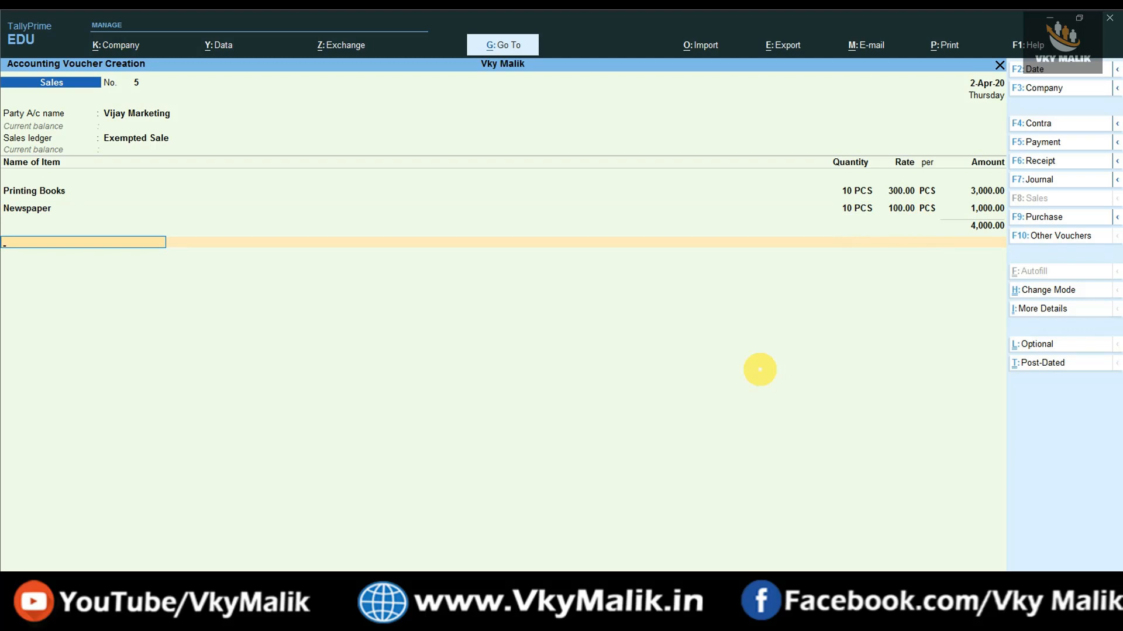
Add the Output CGST@ 9% and Output SGST @9% ledgers with blank amounts.
type("Out")
key("Down")
key("Down")
key("Return")
key("Return")
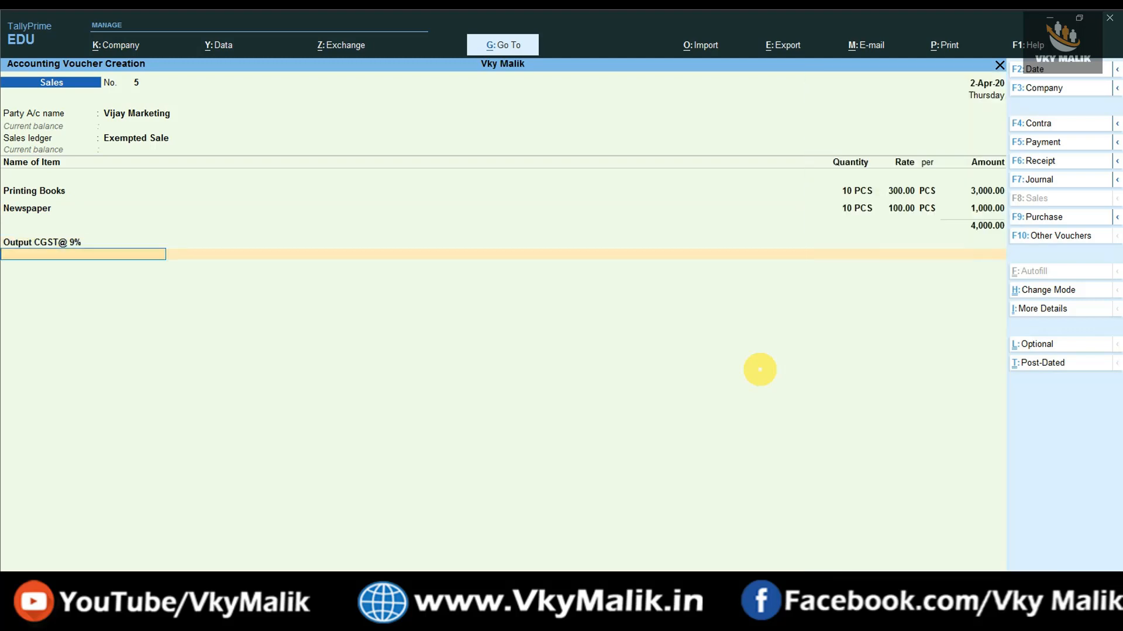
type("Ou")
key("Down")
key("Down")
key("Down")
key("Down")
key("Down")
key("Down")
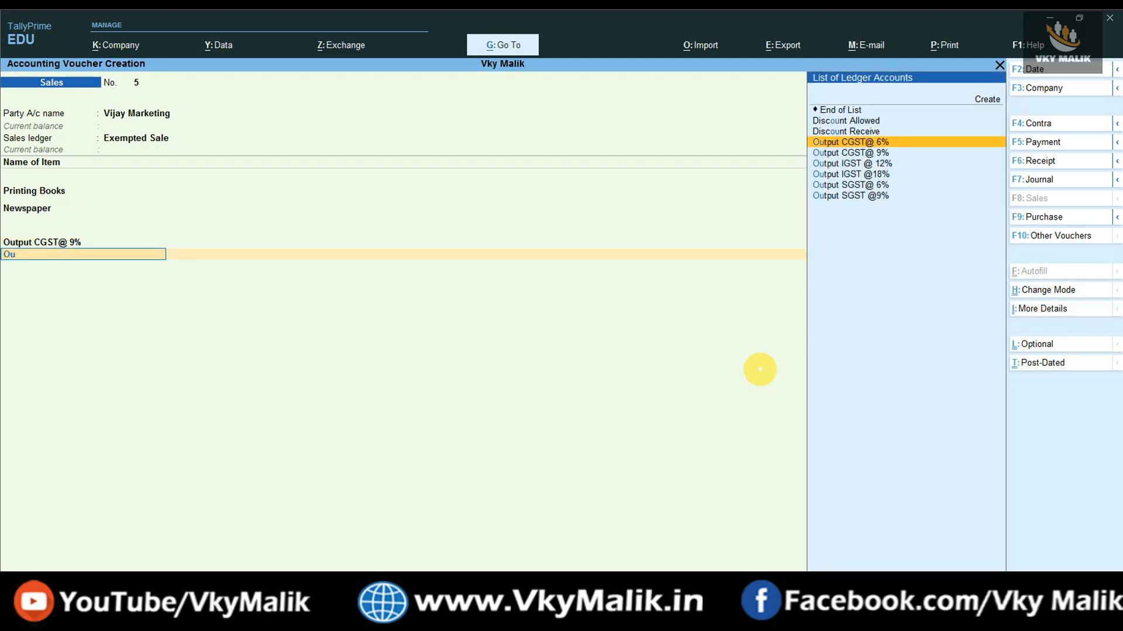
key("Down")
key("Return")
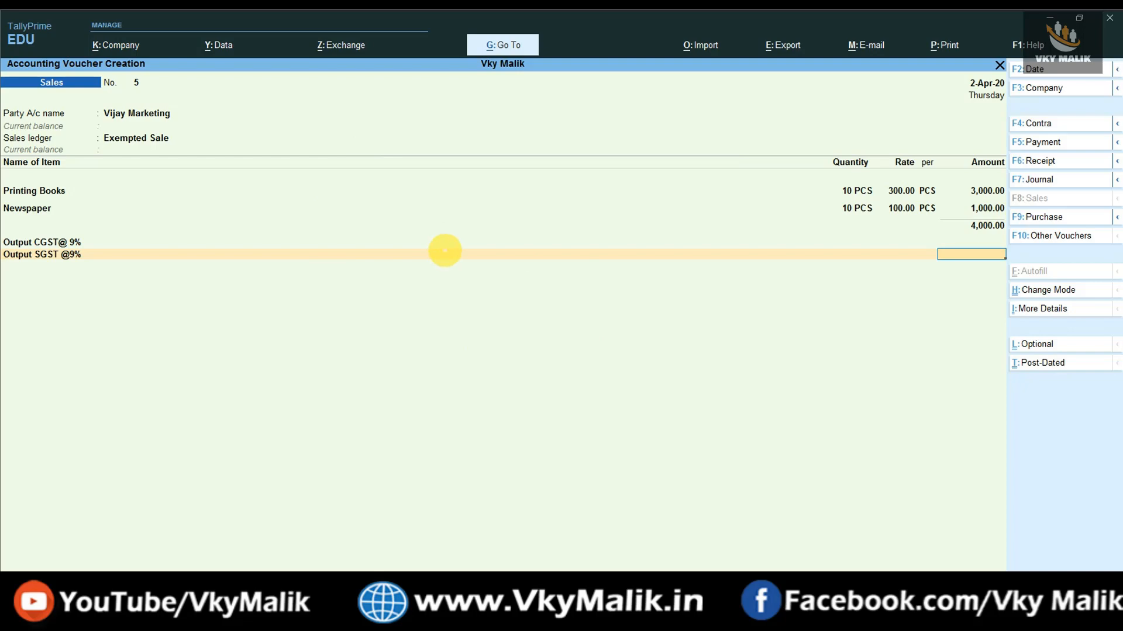
Check in the detailed GST Tax Analysis that both items are Sales Exempt, then save the voucher.
left_click(1033, 309)
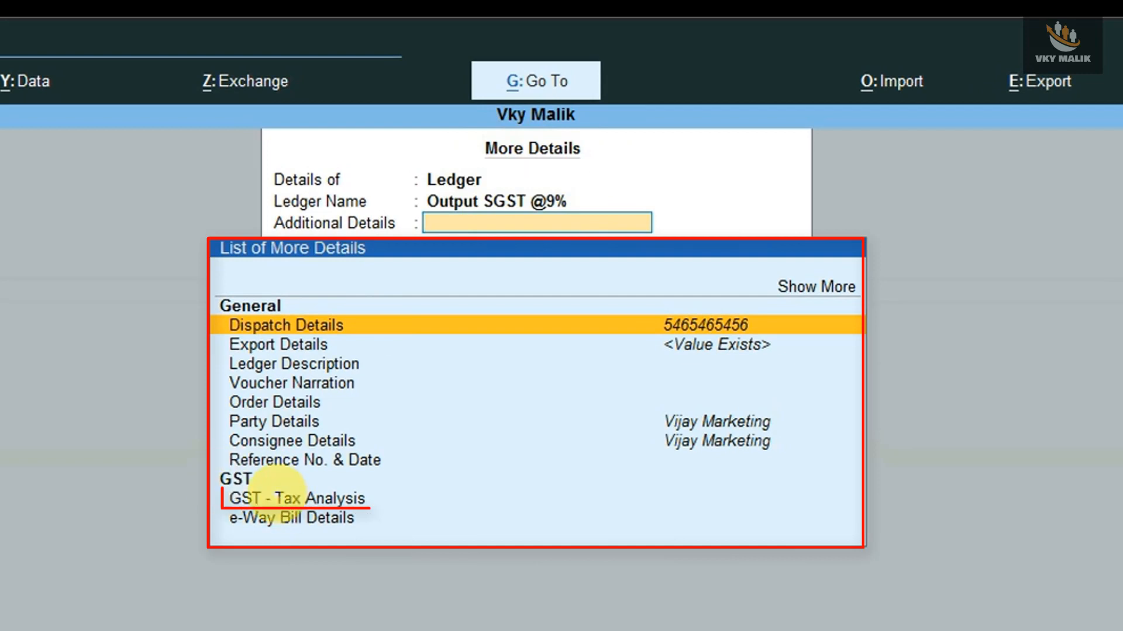
key("Down")
key("Down")
key("Down")
key("Down")
key("Down")
key("Down")
key("Down")
key("Down")
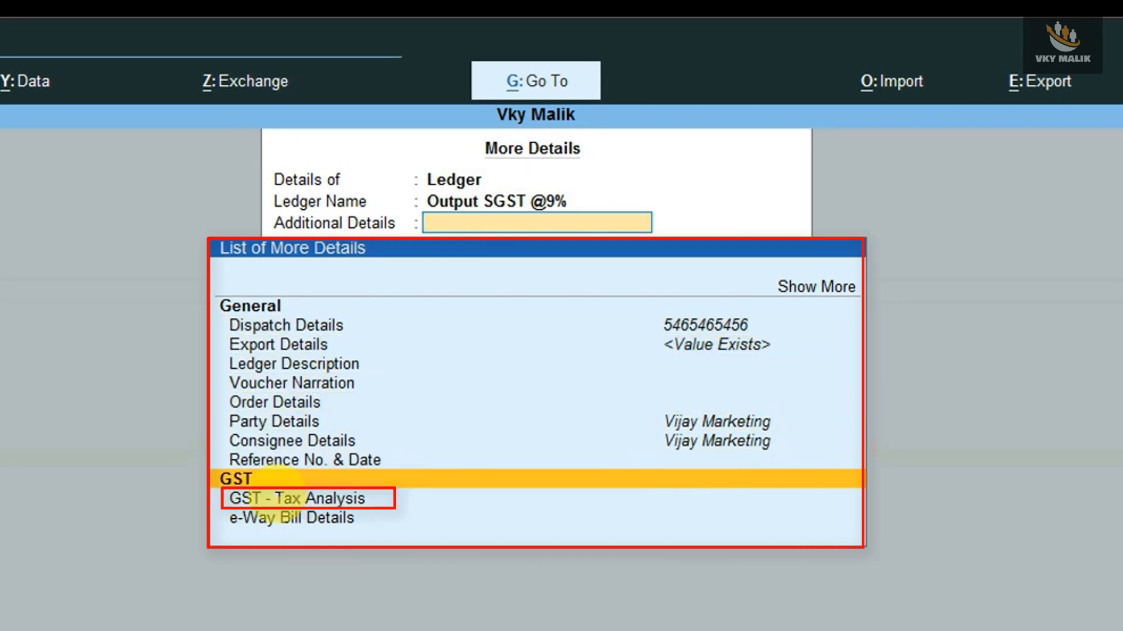
key("Return")
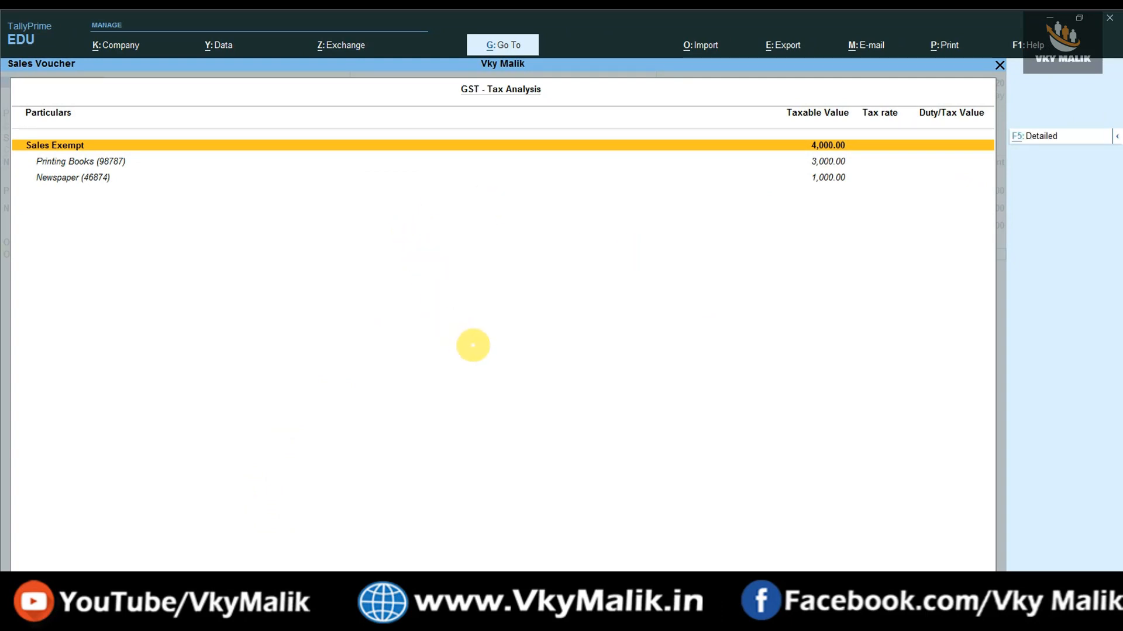
key("alt+F5")
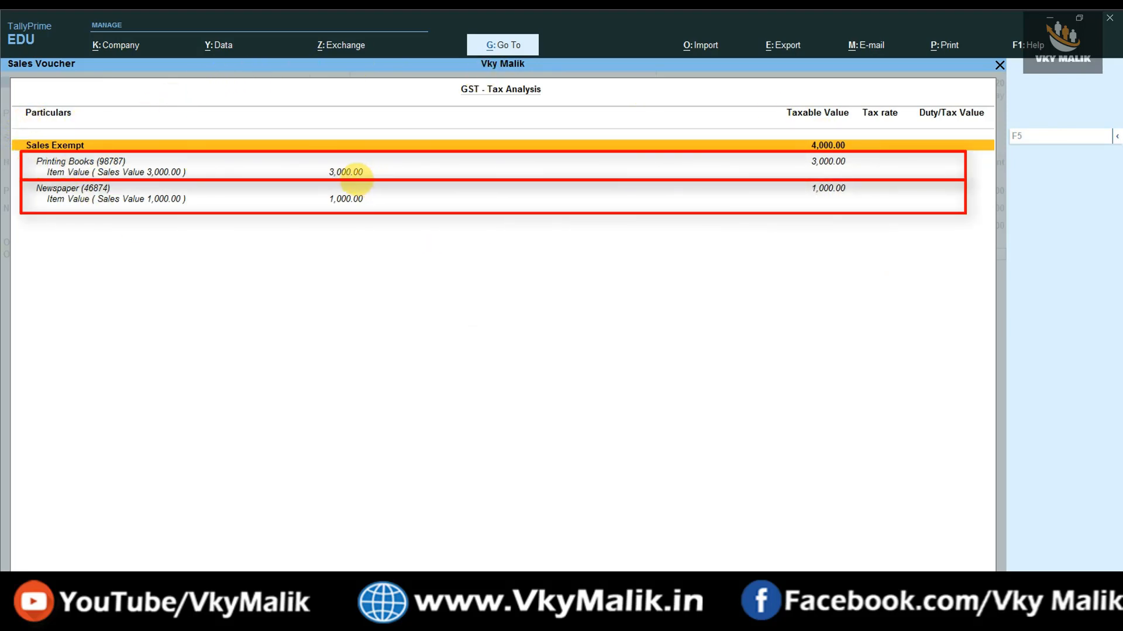
left_click(349, 173)
left_click(346, 199)
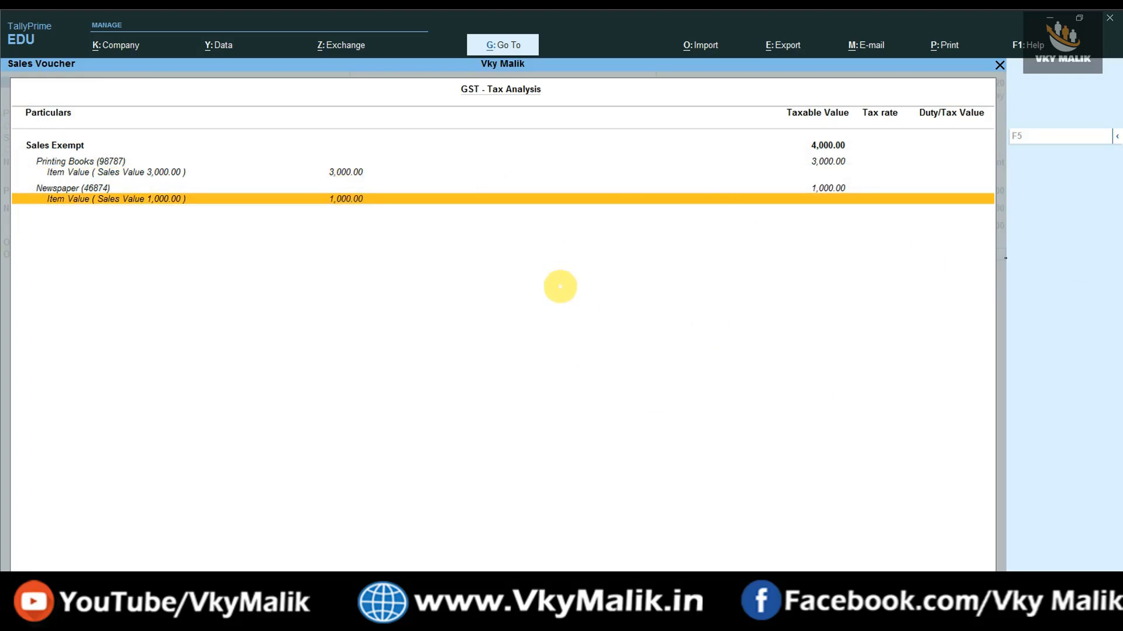
key("Escape")
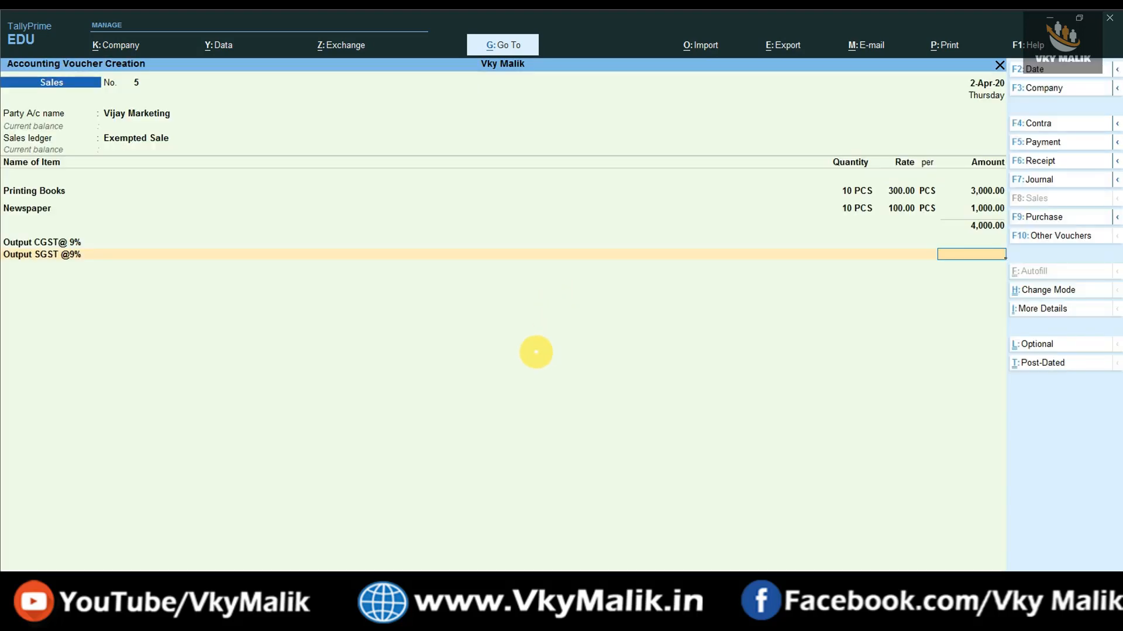
key("ctrl")
Save the sales voucher and drill into GSTR-1's Nil Rated Invoices (8A-8D) breakdown.
key("ctrl+a")
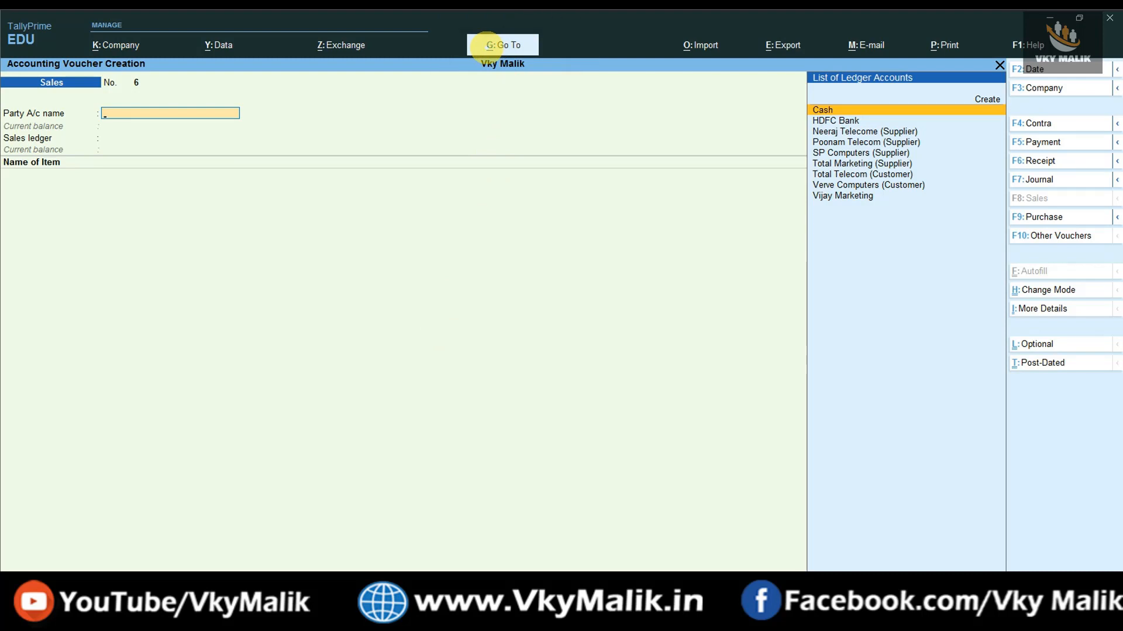
left_click(490, 46)
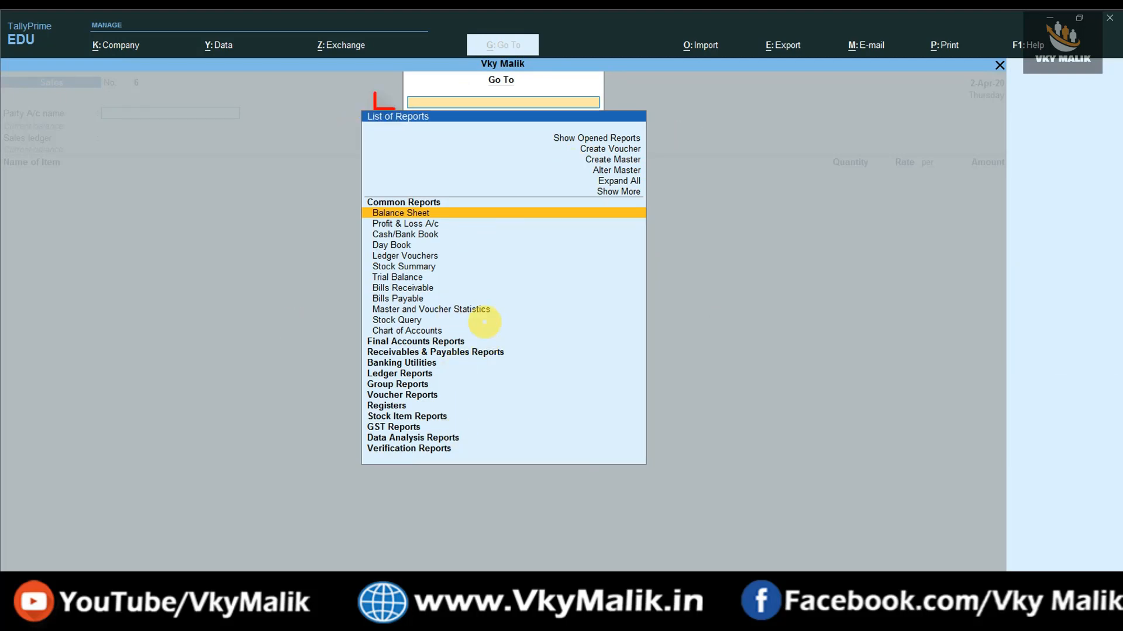
type("Gstr1")
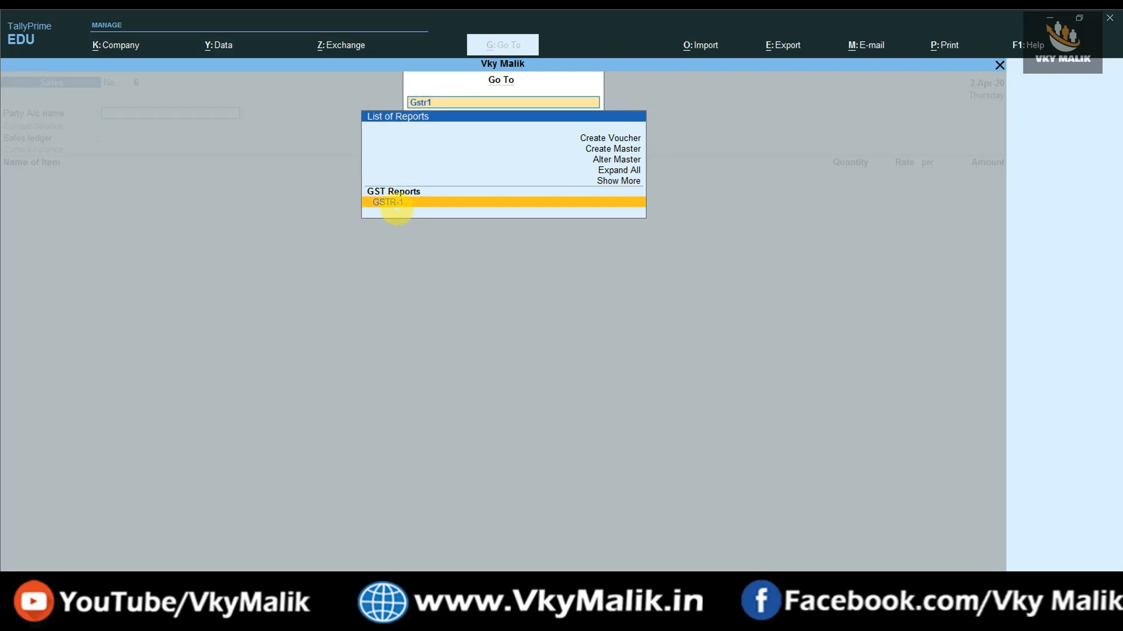
left_click(416, 208)
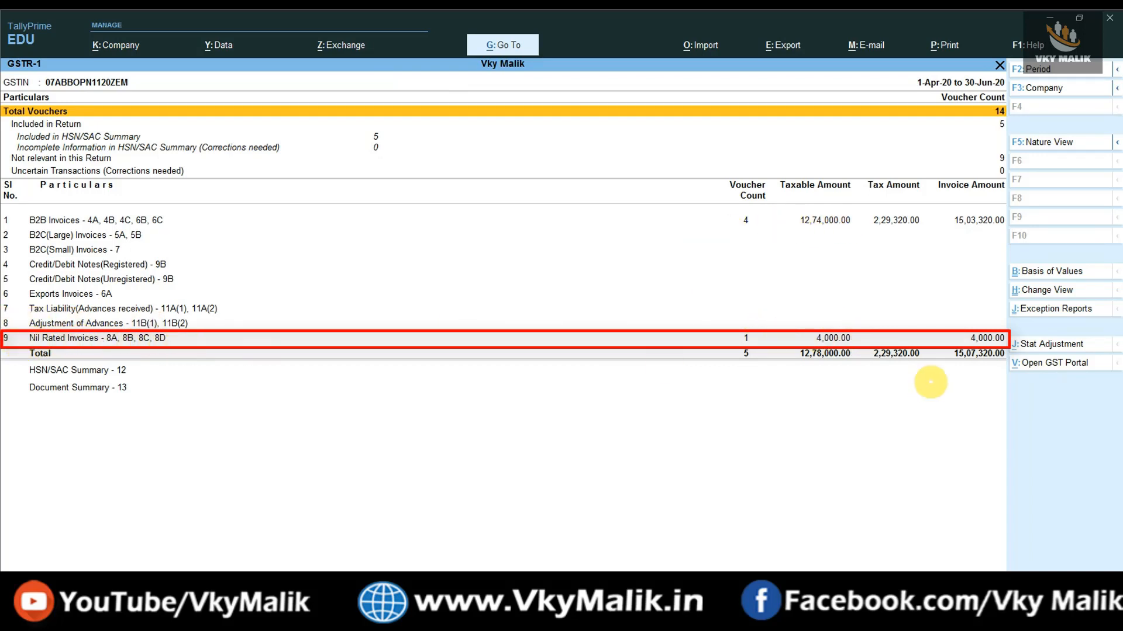
left_click(804, 337)
left_click(804, 337)
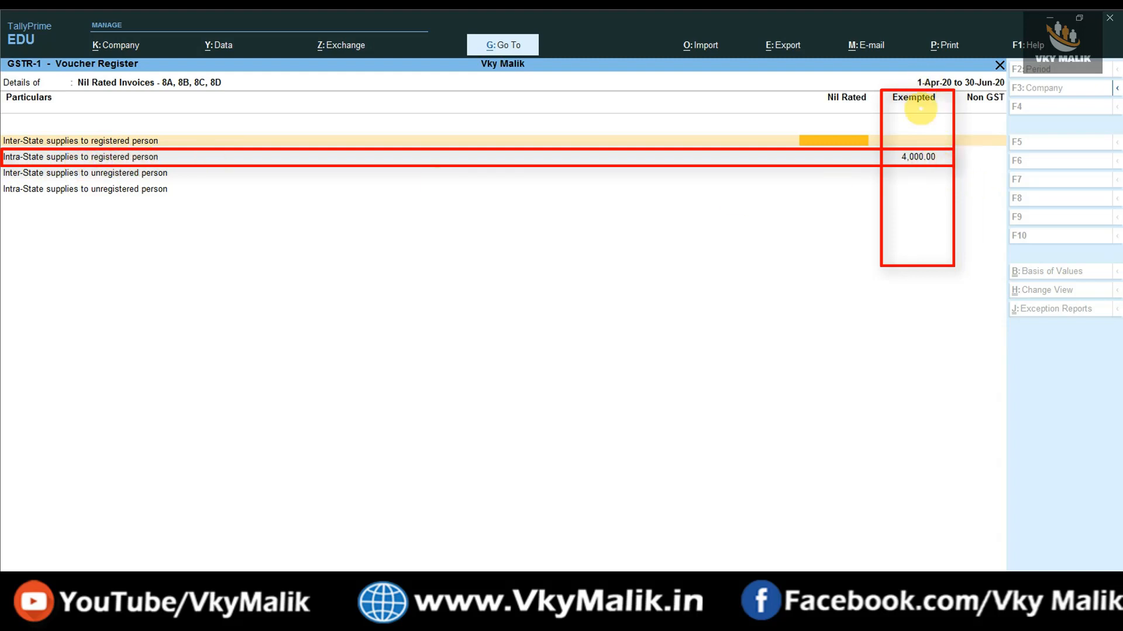
Highlight the 4,000.00 exempted intra-state registered supplies, then return to the GSTR-1 summary.
left_click(918, 157)
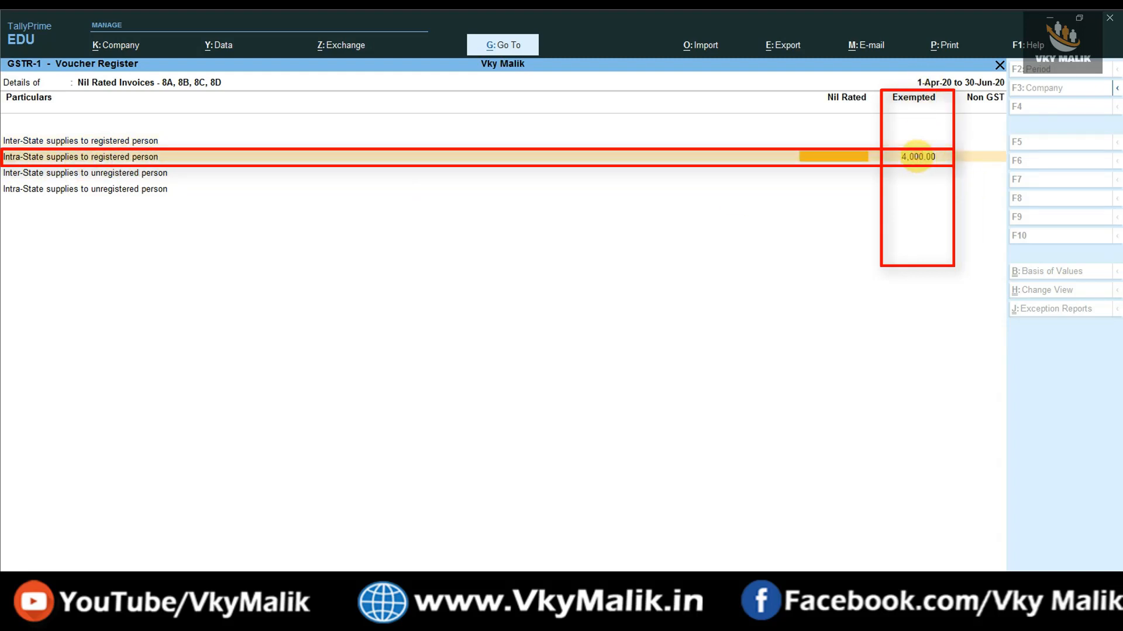
left_click(918, 157)
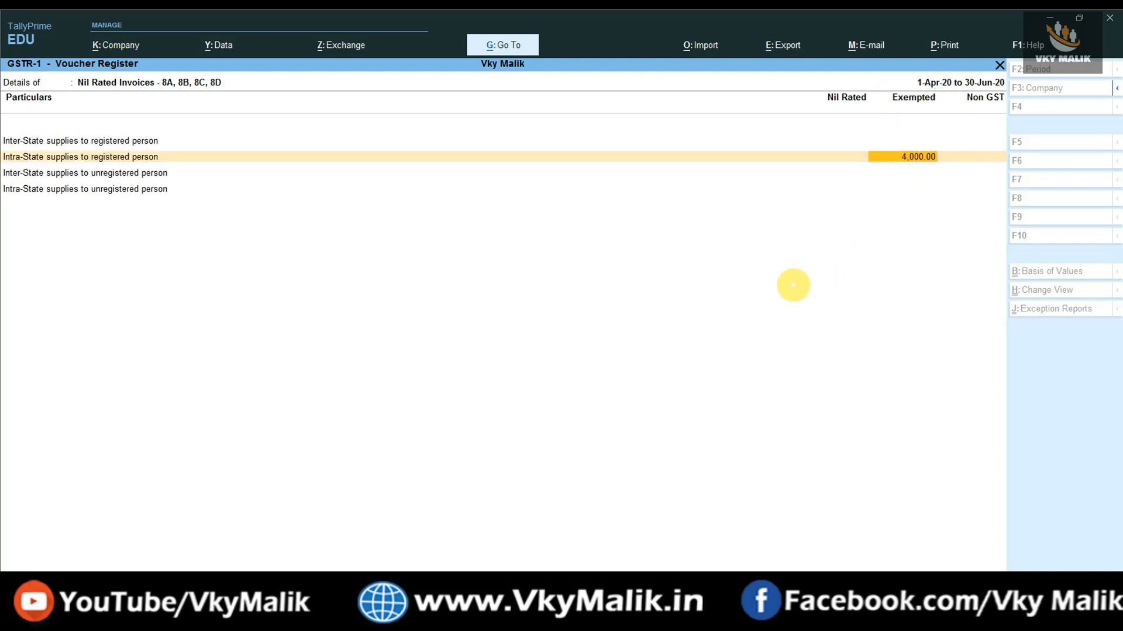
key("Escape")
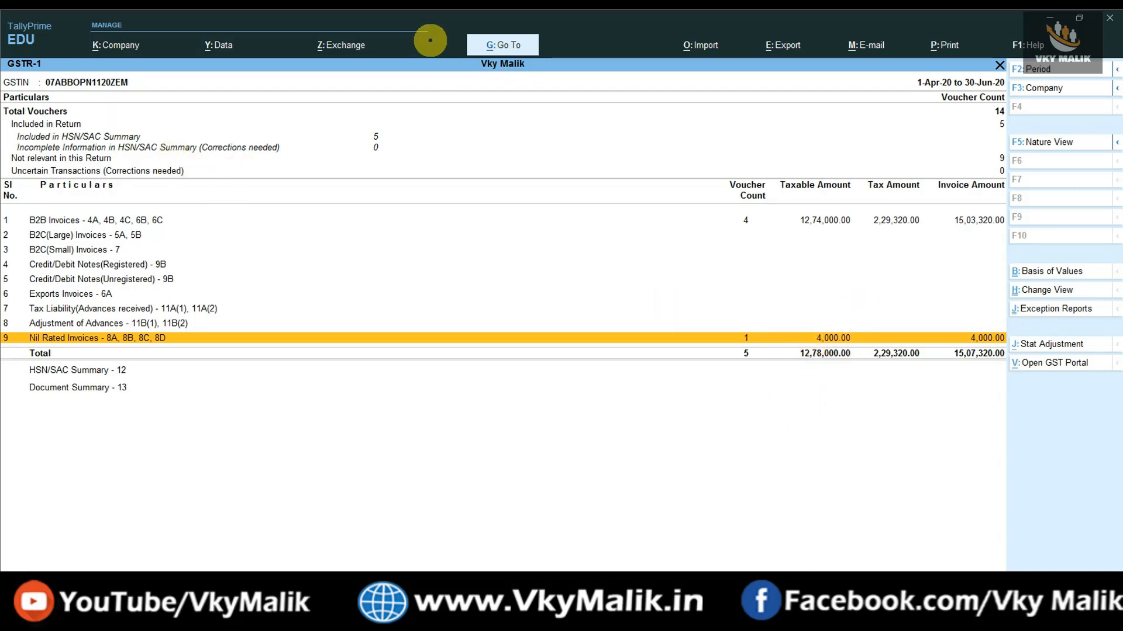
Open the GSTR-3B return report via the Gstr search.
left_click(503, 45)
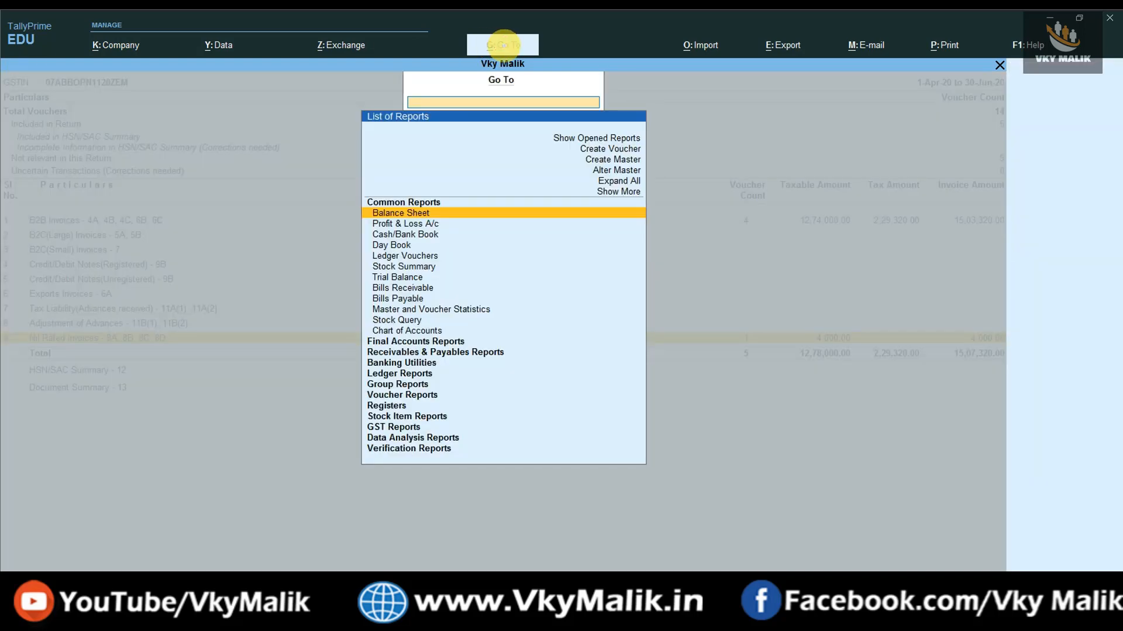
type("Gstr")
key("Down")
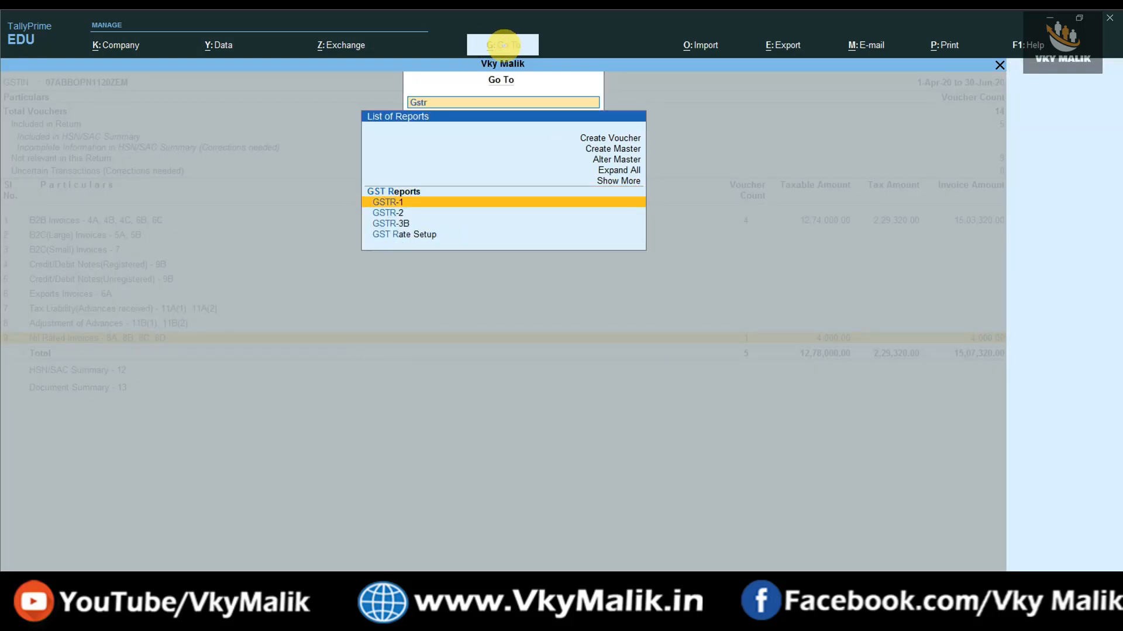
key("Down")
key("Down")
key("Return")
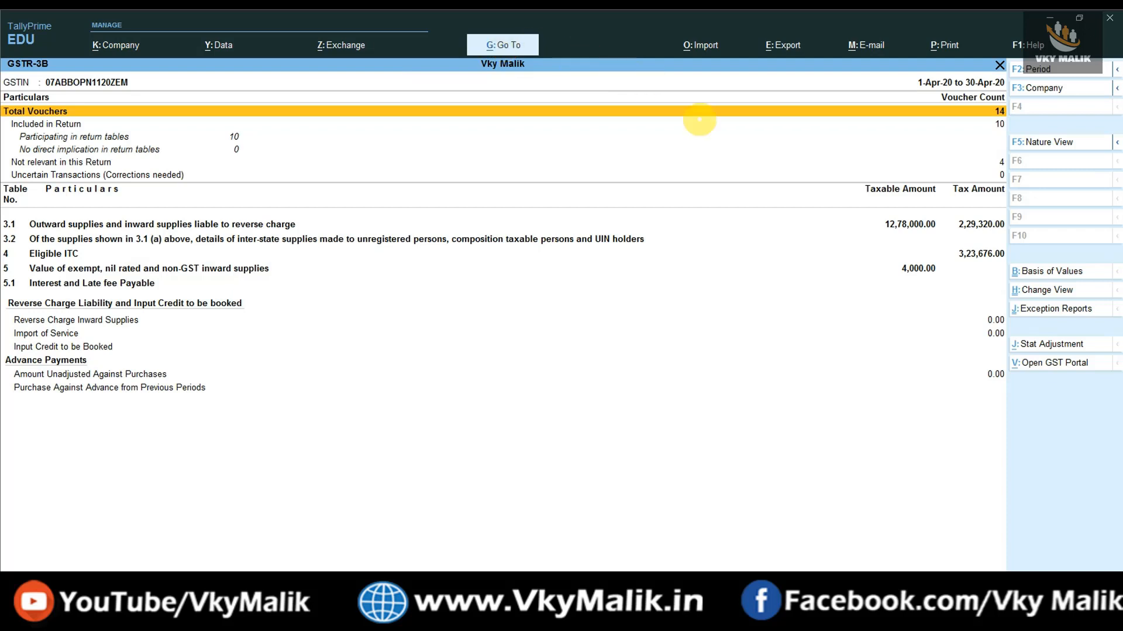
In detailed view, verify table 5 exempt and nil-rated supplies show 4,000.00, then return to GSTR-1.
left_click(919, 268)
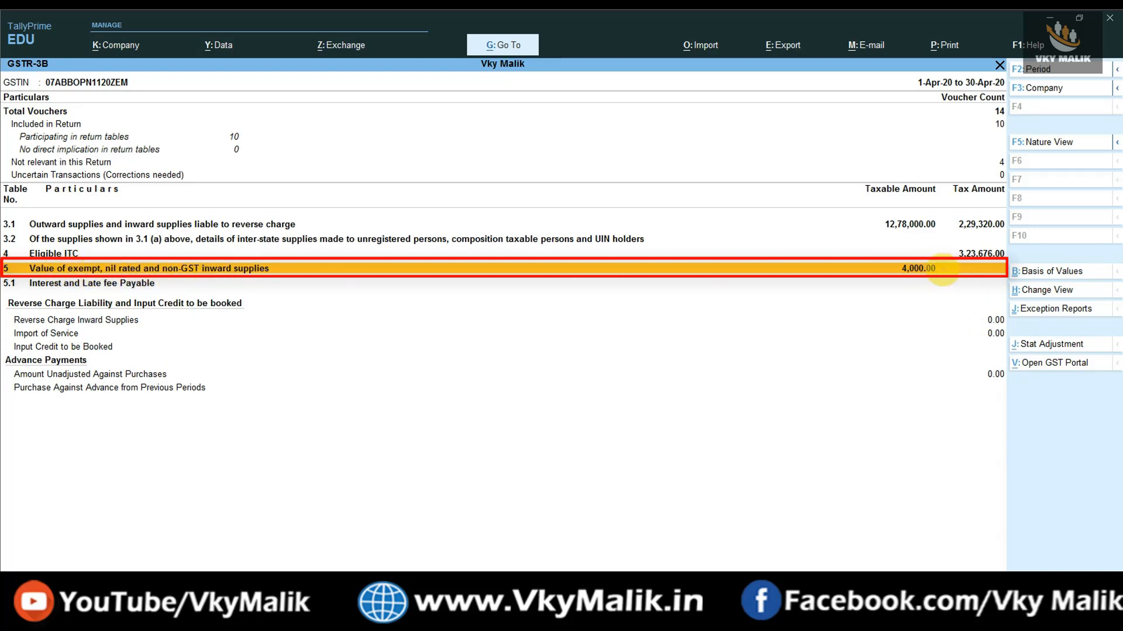
key("alt+F5")
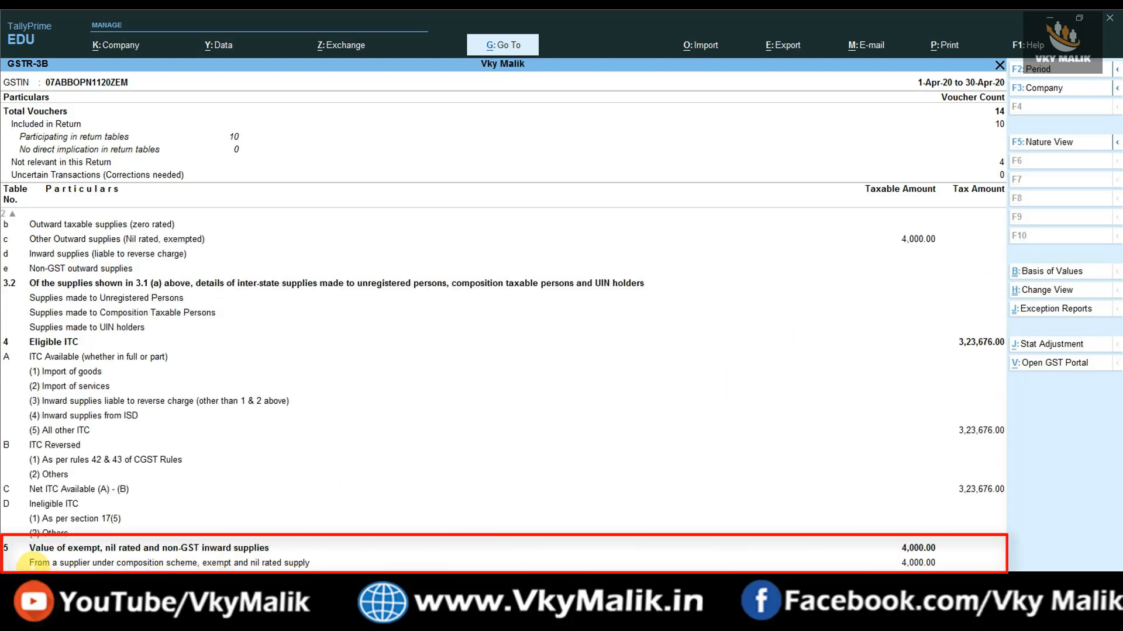
left_click(32, 564)
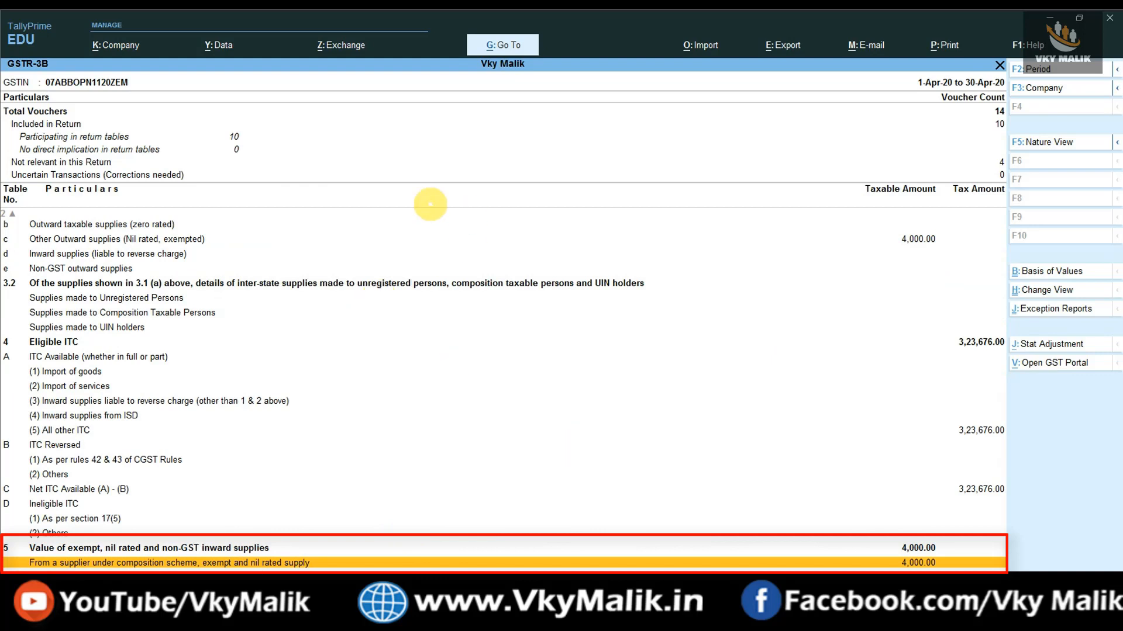
key("Escape")
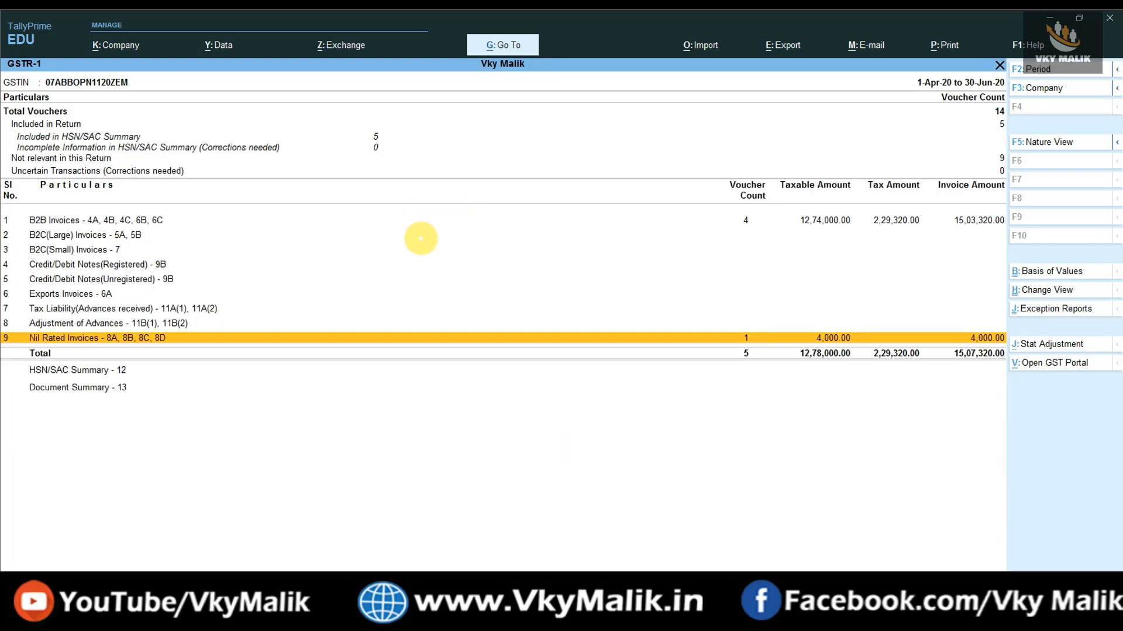
Open the Stock Summary report.
left_click(506, 44)
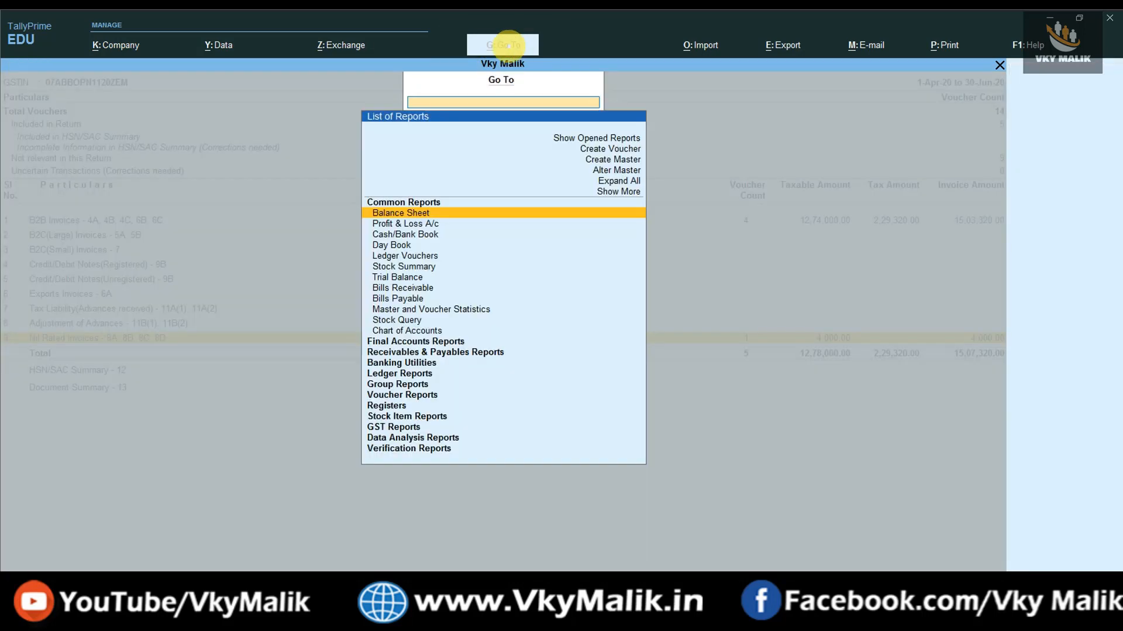
type("Stock Summ")
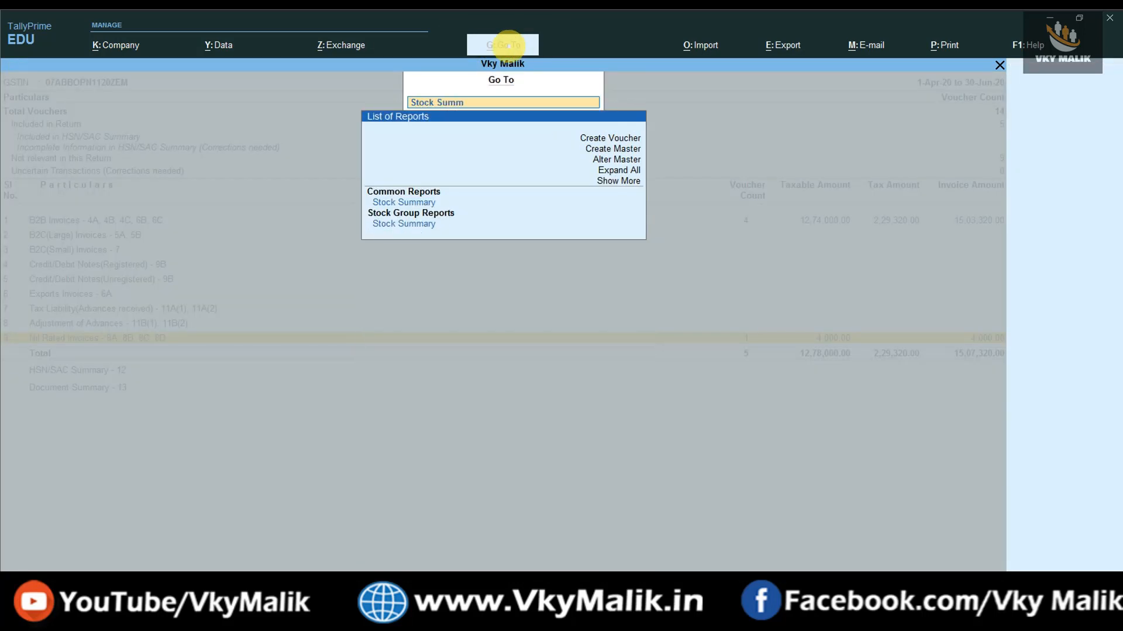
key("Down")
key("Down")
key("Return")
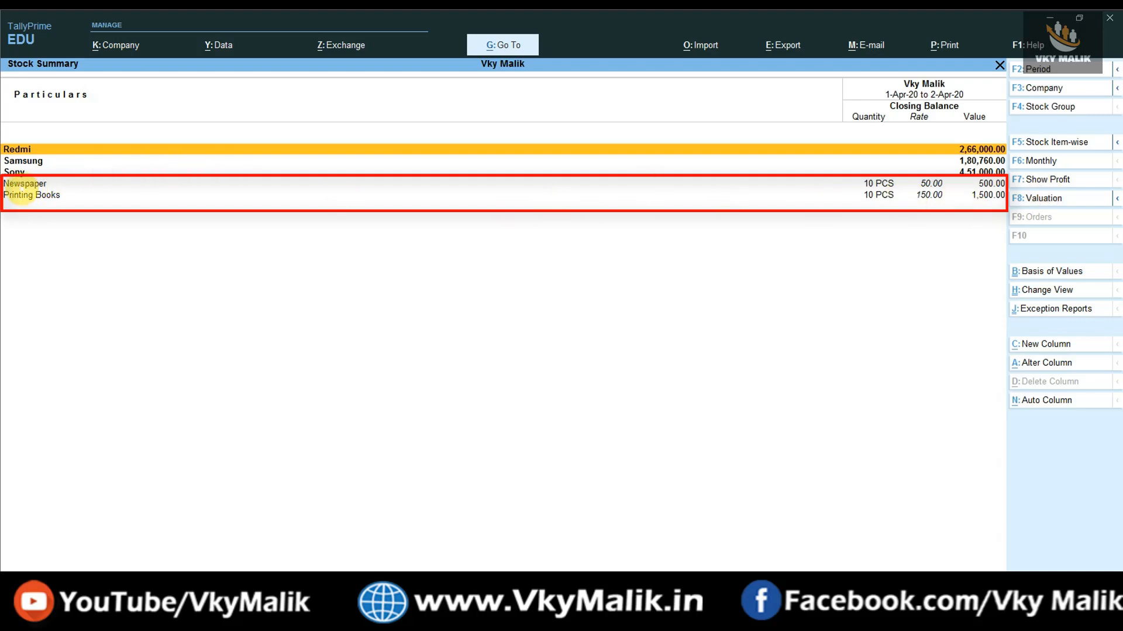
Open Printing Books' monthly summary: April 20 PCS in, 10 PCS out, 10 PCS closing.
left_click(20, 185)
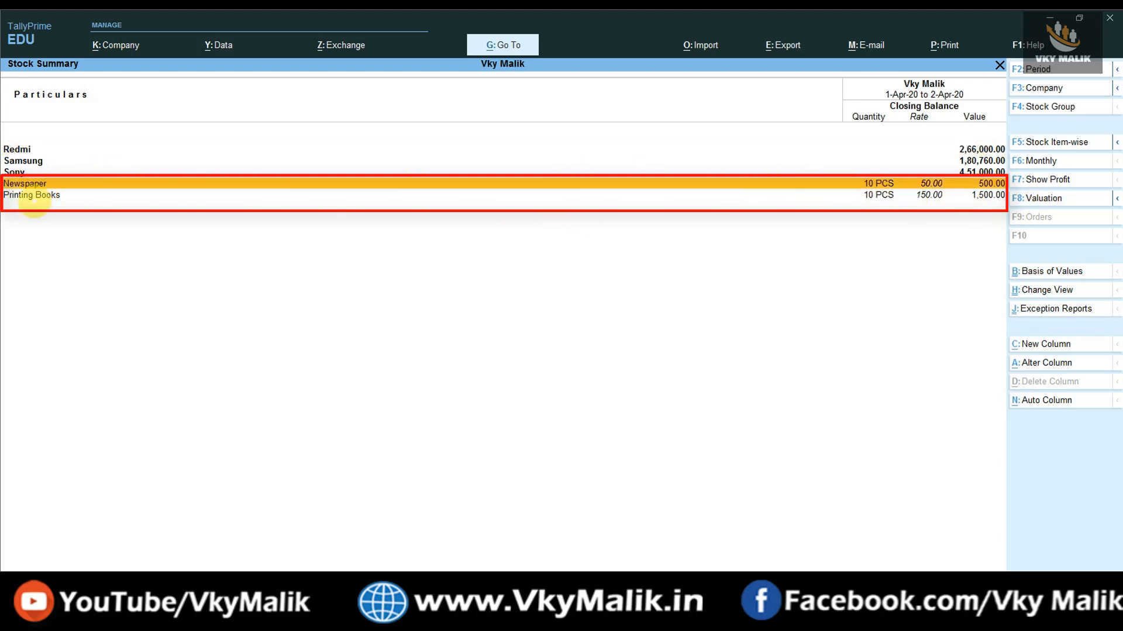
left_click(28, 196)
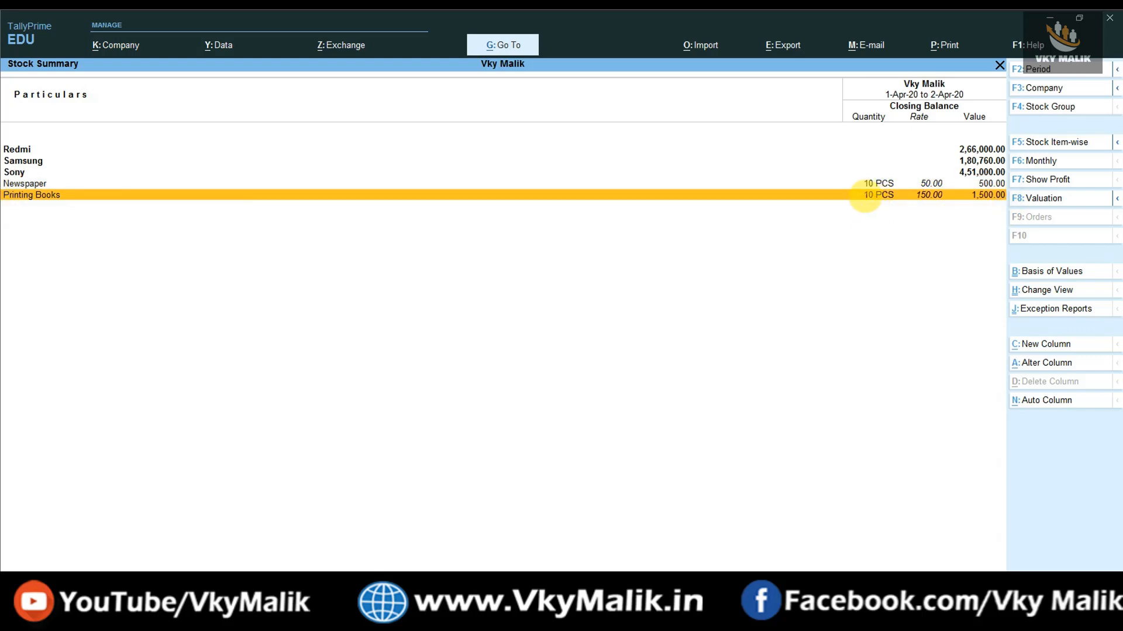
left_click(865, 197)
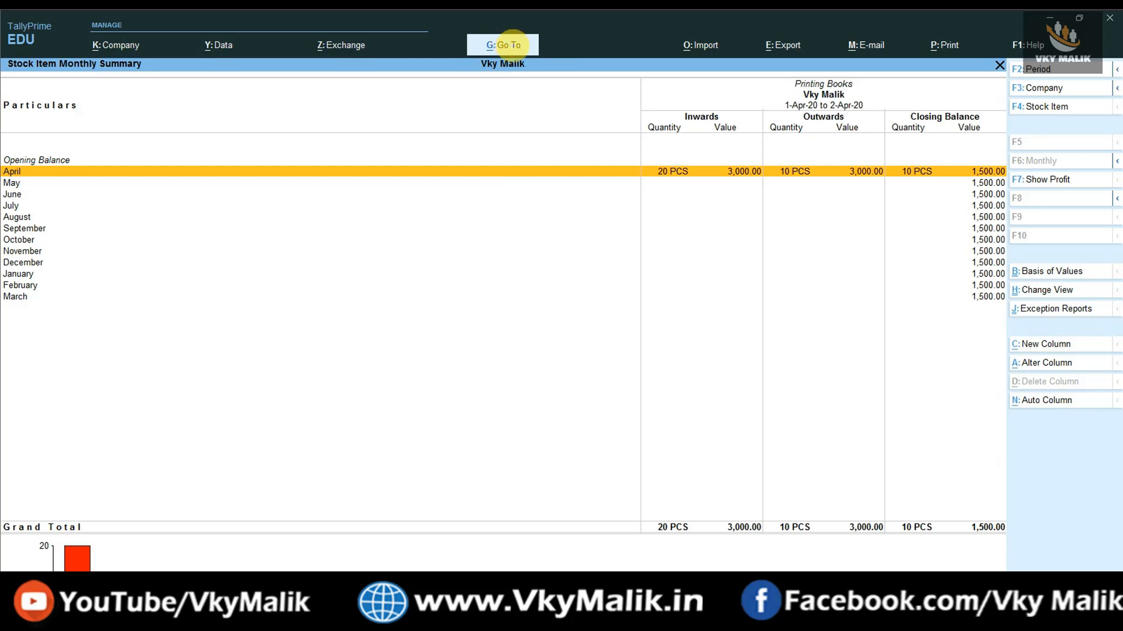
Run a Stock Query on Newspaper, confirming the 10 PCS sale to Vijay Marketing at 100.00.
left_click(508, 44)
type("Stock")
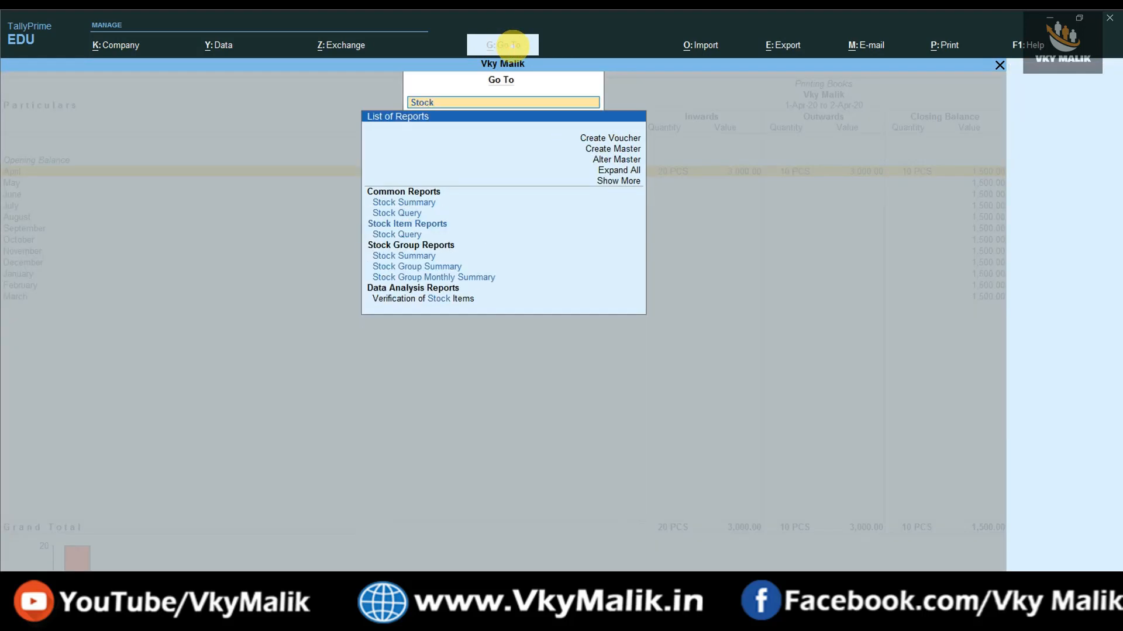
type(" Q")
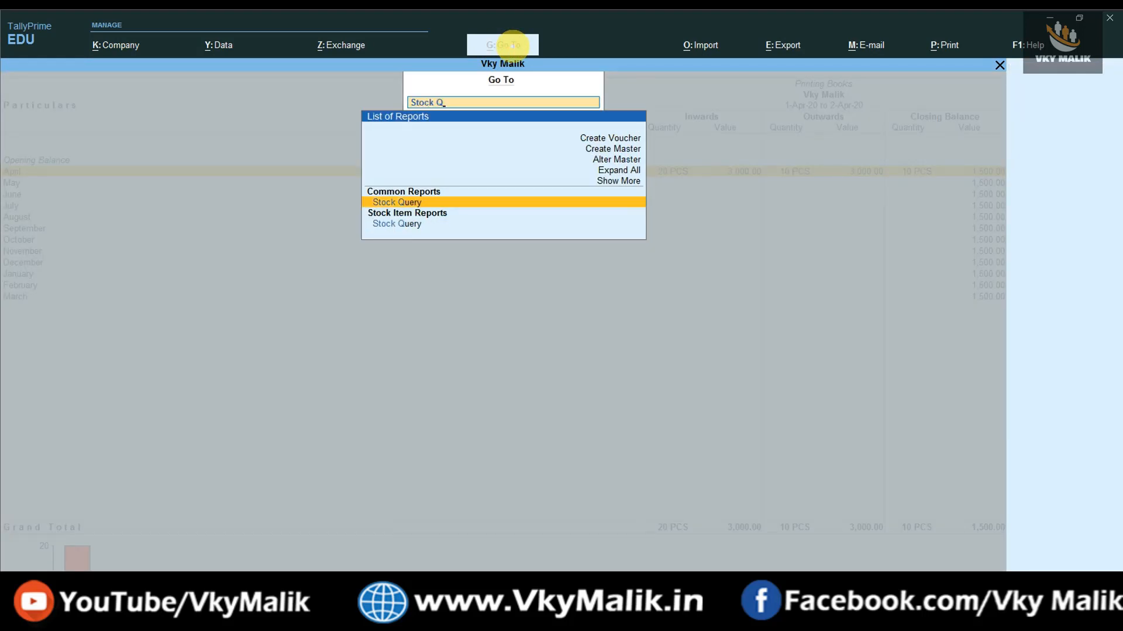
key("Return")
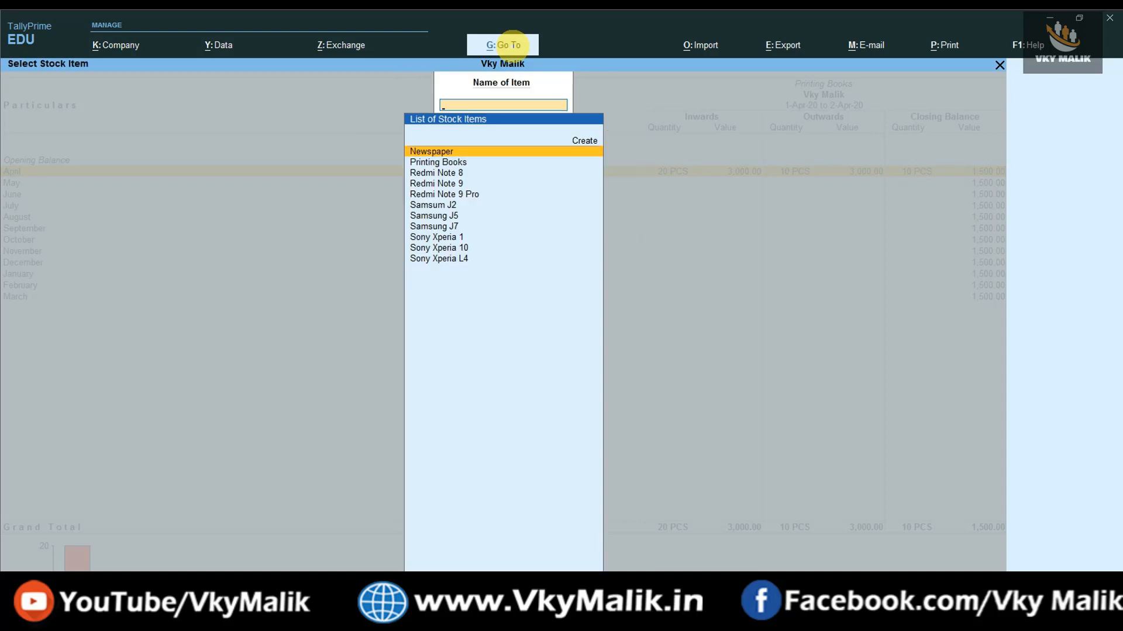
key("Down")
key("Down")
key("Down")
key("Down")
key("Down")
key("Down")
key("Down")
key("Down")
key("Down")
key("Down")
key("Up")
key("Up")
key("Up")
key("Up")
key("Up")
key("Up")
key("Up")
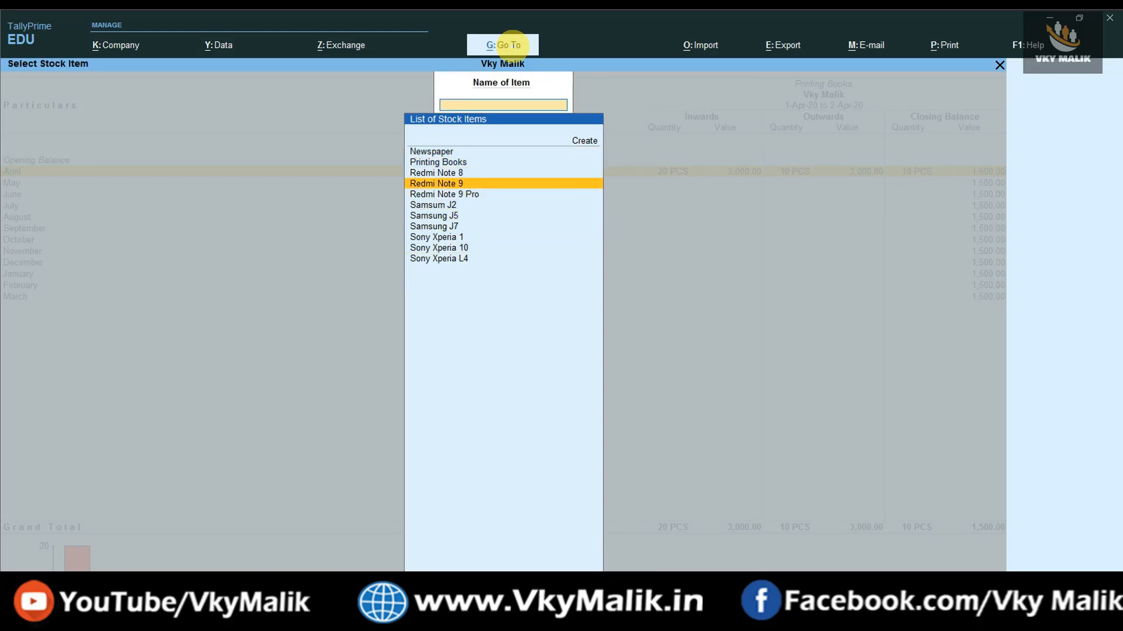
key("Up")
key("Up")
key("Up")
key("Return")
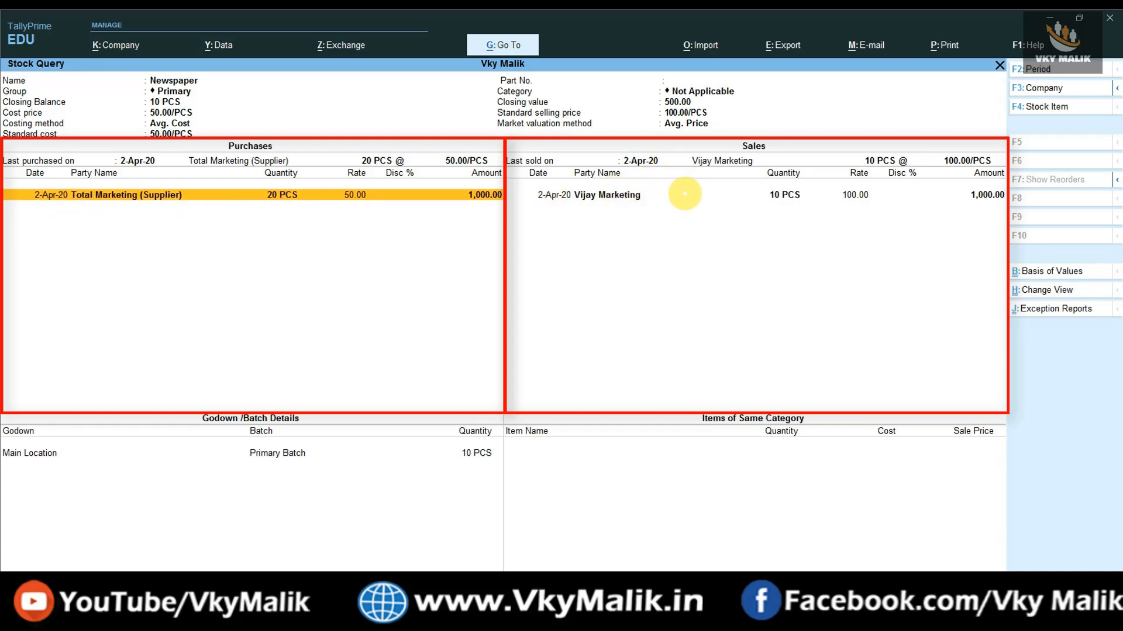
left_click(684, 194)
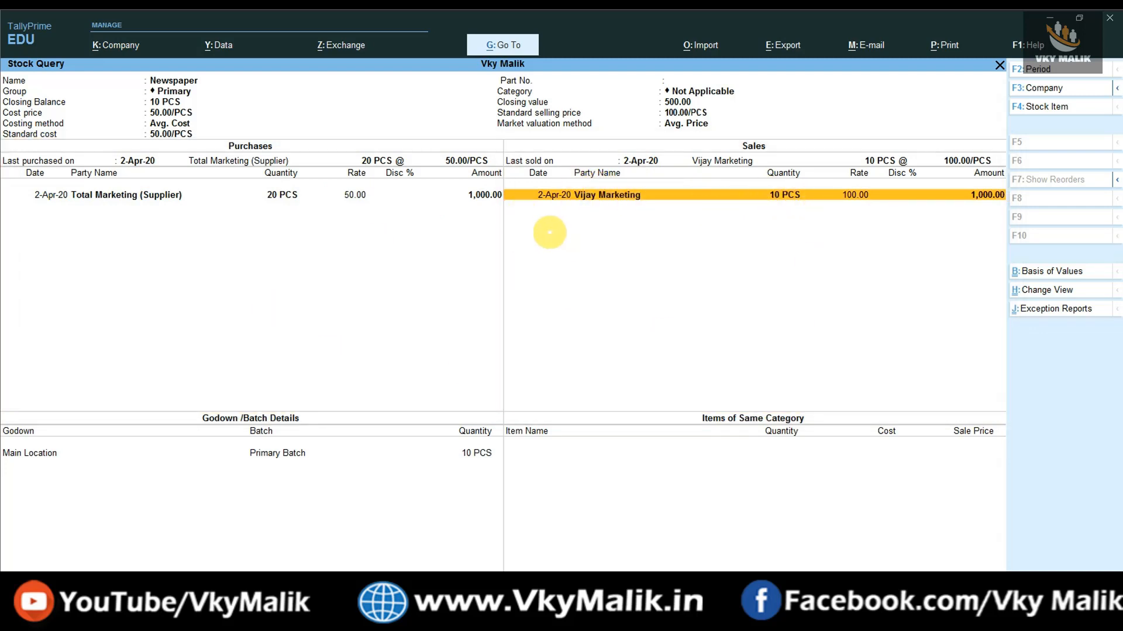
key("Escape")
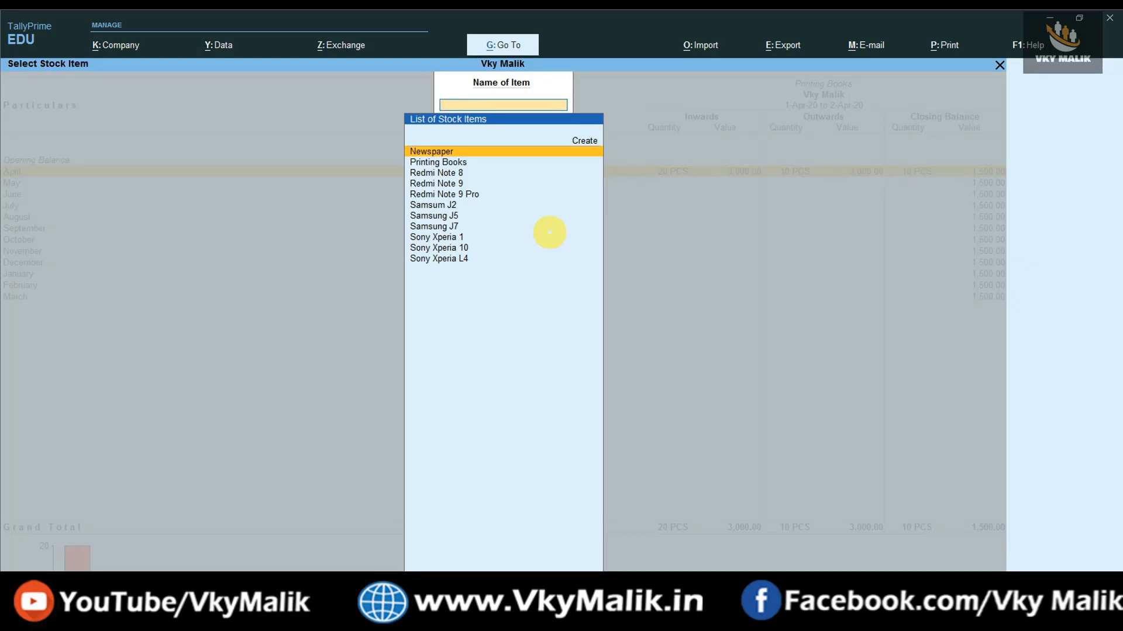
From the Sales Register's April vouchers, open the 2-Apr-20 Vijay Marketing voucher for alteration.
key("Escape")
key("Escape")
key("Escape")
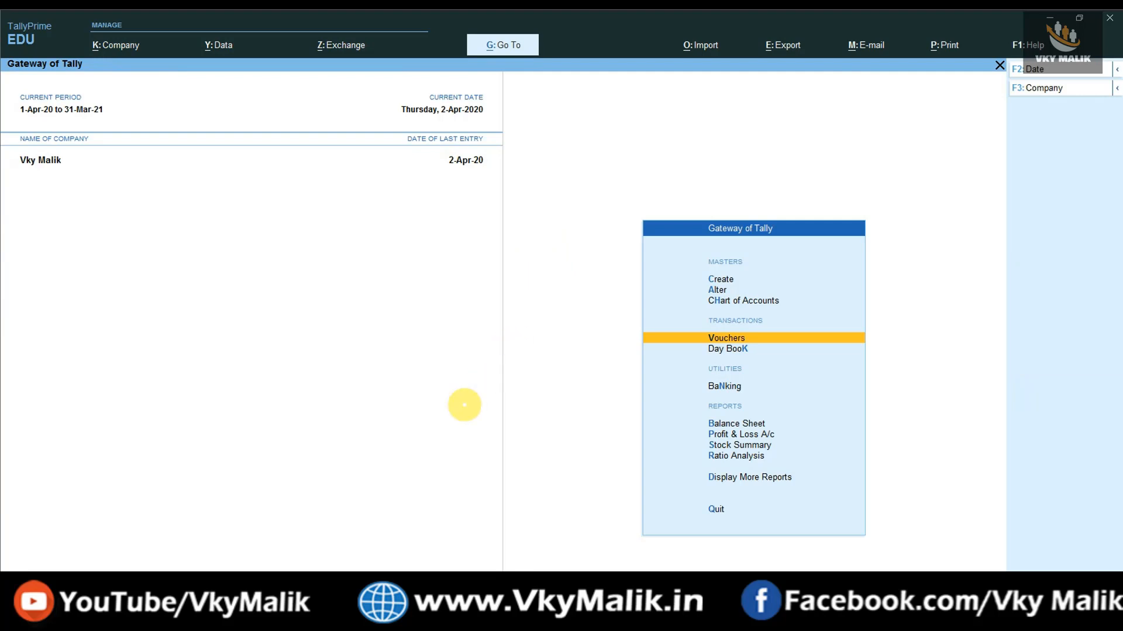
left_click(494, 45)
type("Sales Re")
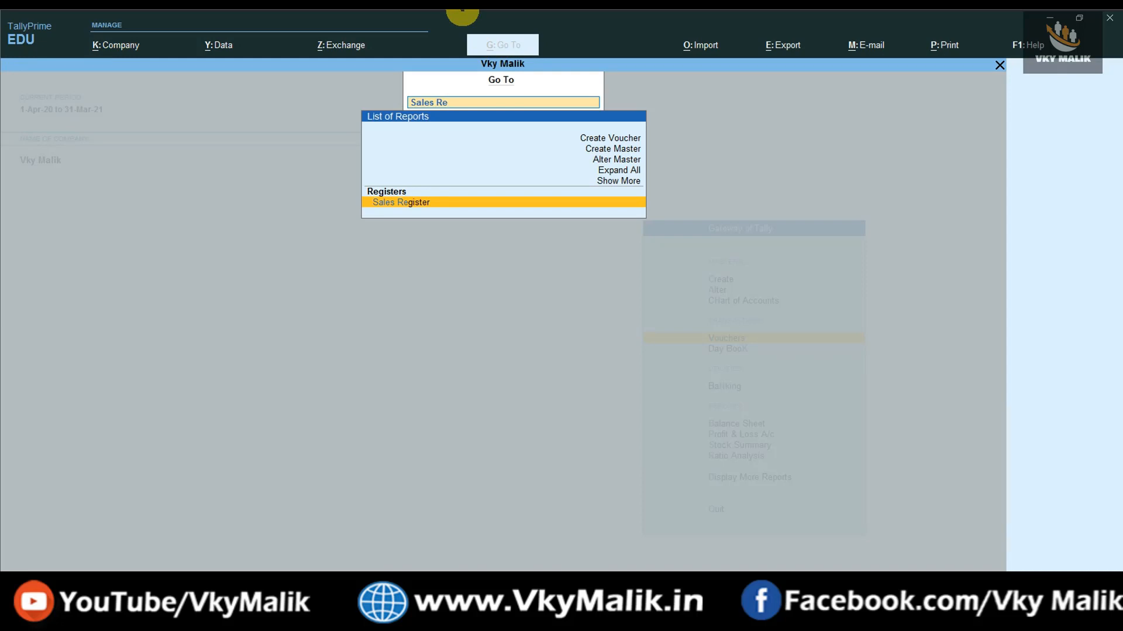
key("Return")
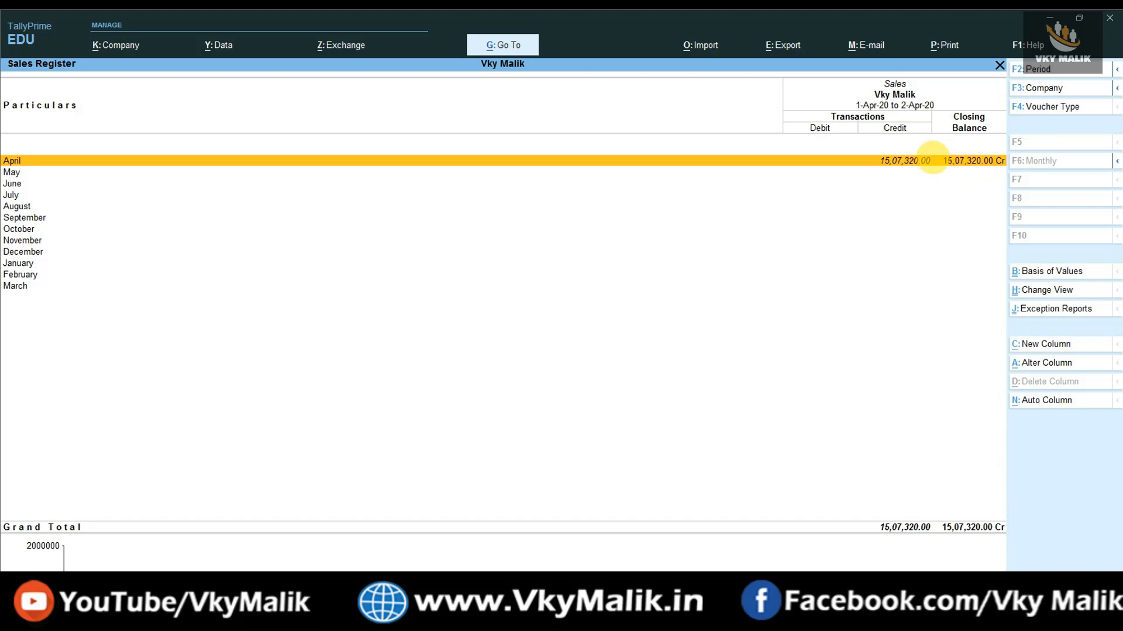
left_click(933, 158)
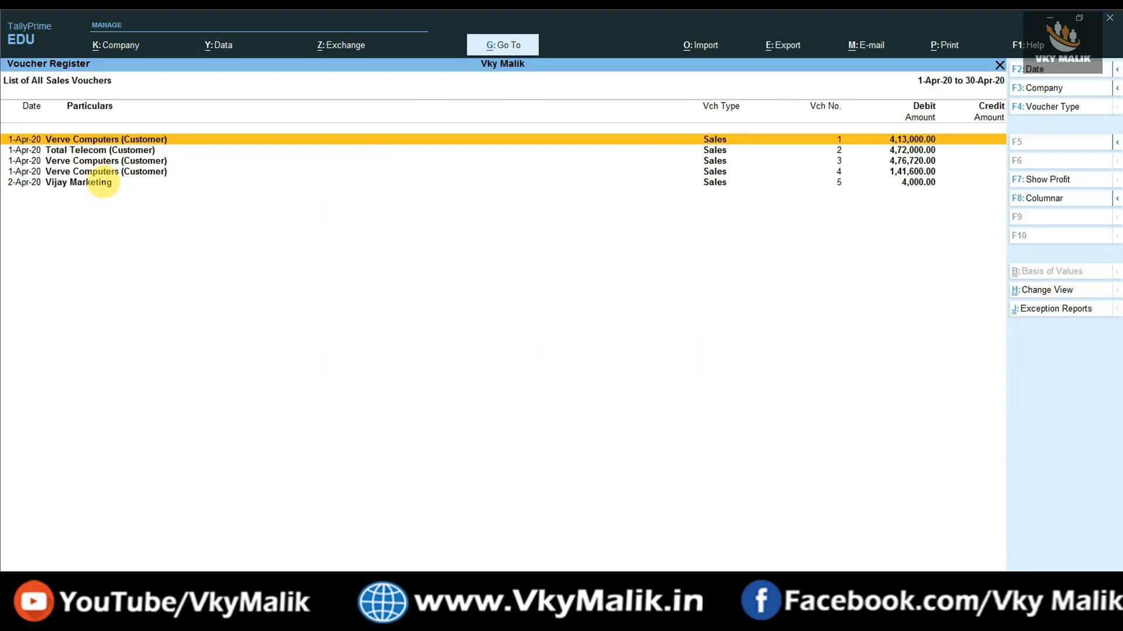
left_click(106, 182)
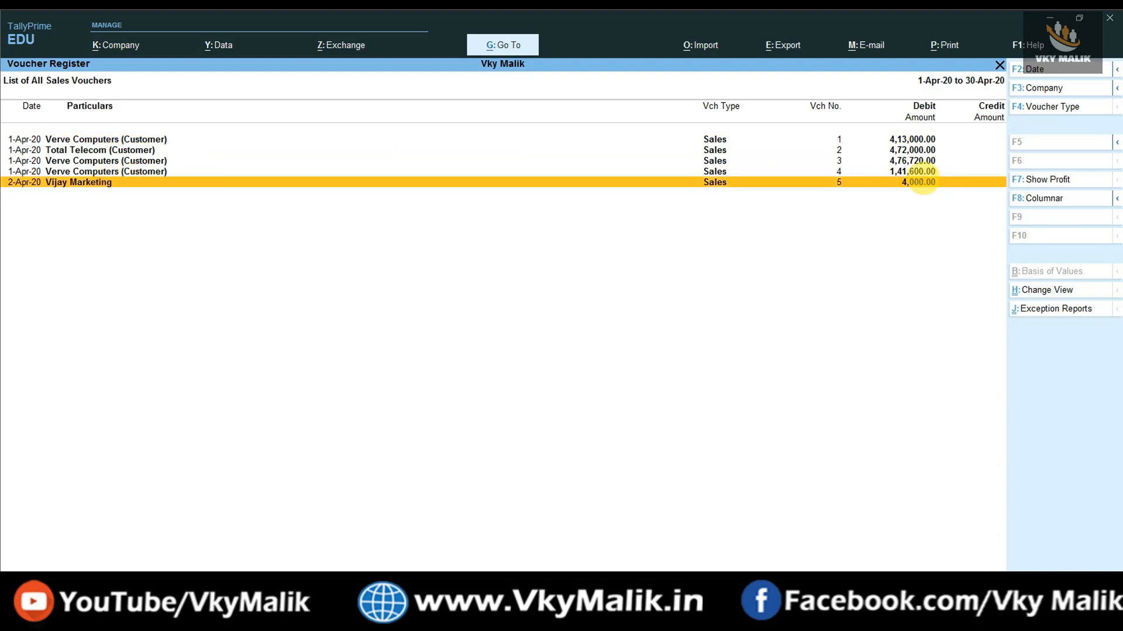
double_click(922, 182)
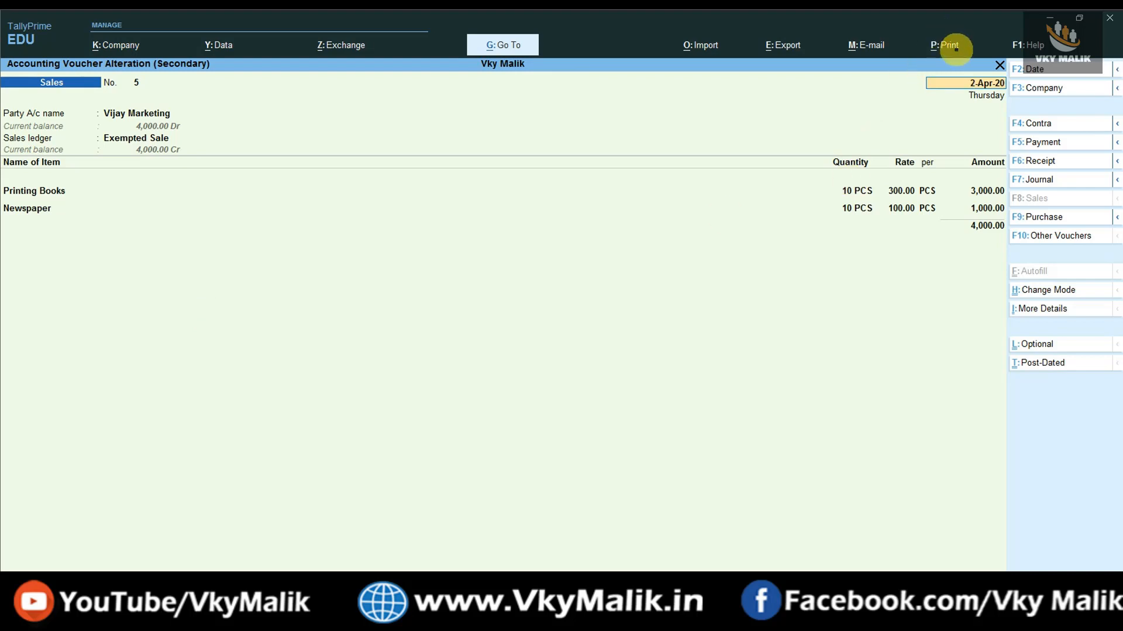
Preview invoice 5's Bill of Supply enlarged, scroll through it, and close the preview.
left_click(948, 45)
left_click(959, 92)
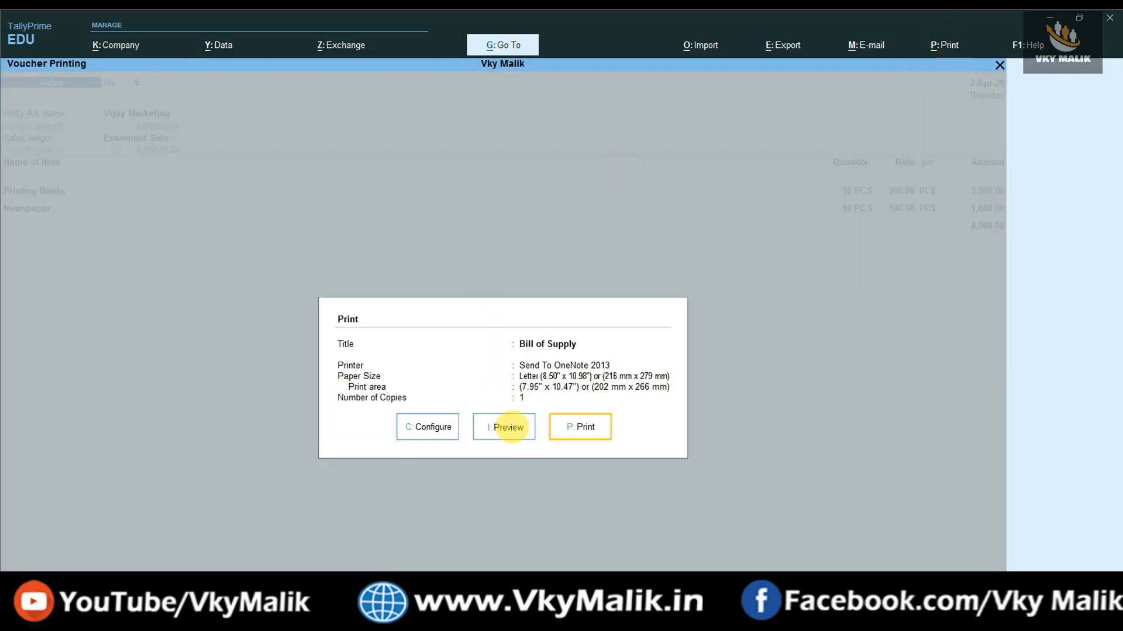
left_click(509, 428)
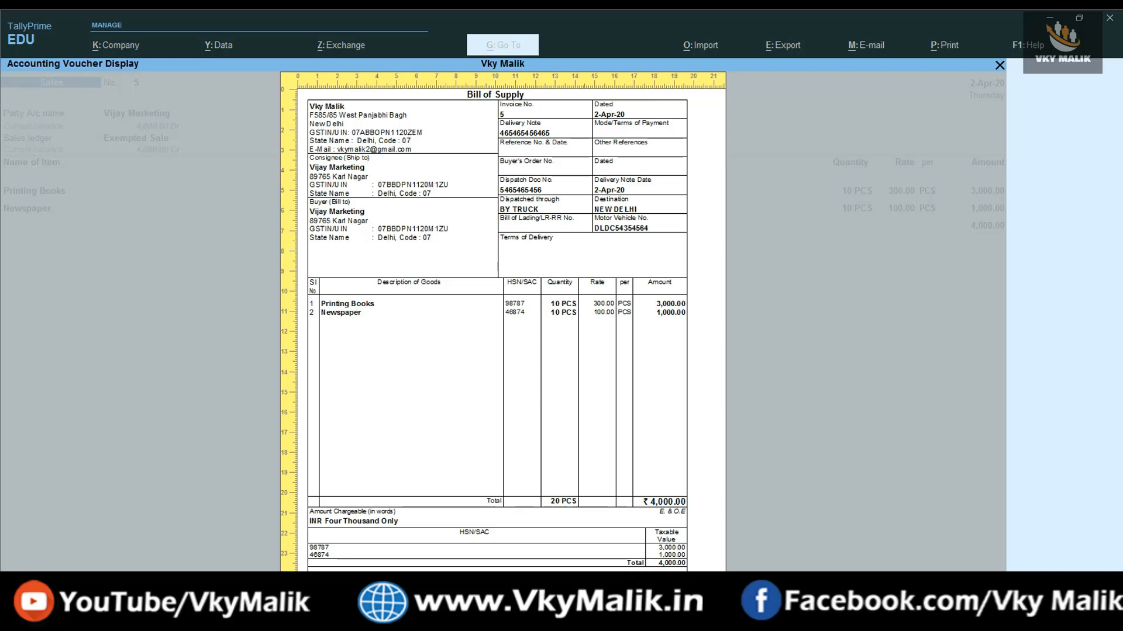
key("alt+z")
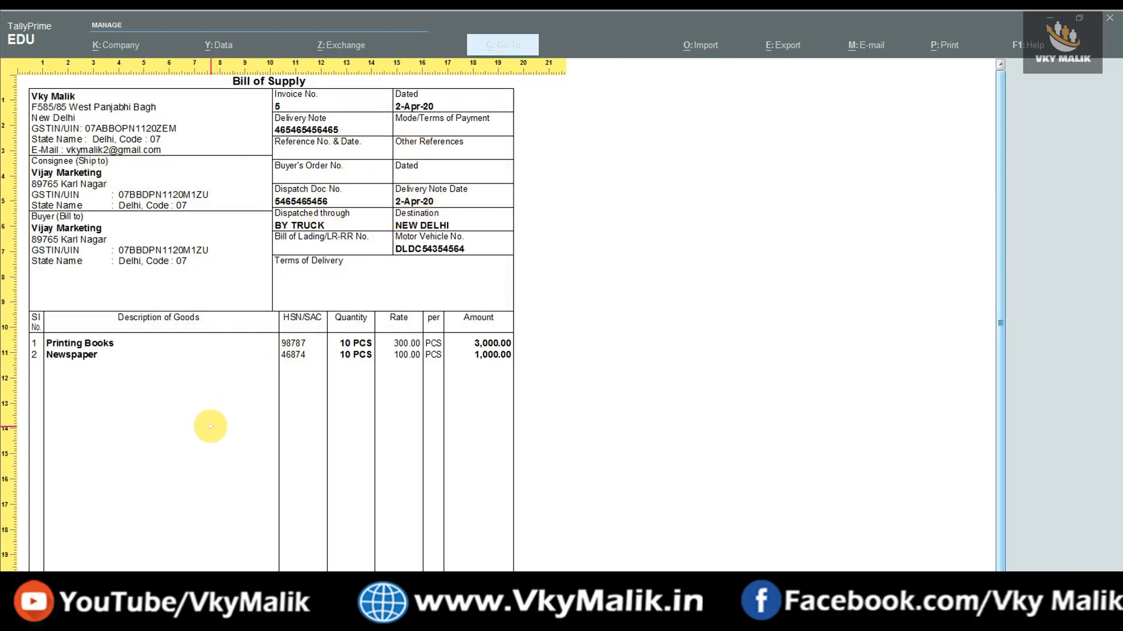
scroll(213, 425, "down", 2)
scroll(213, 426, "down", 1)
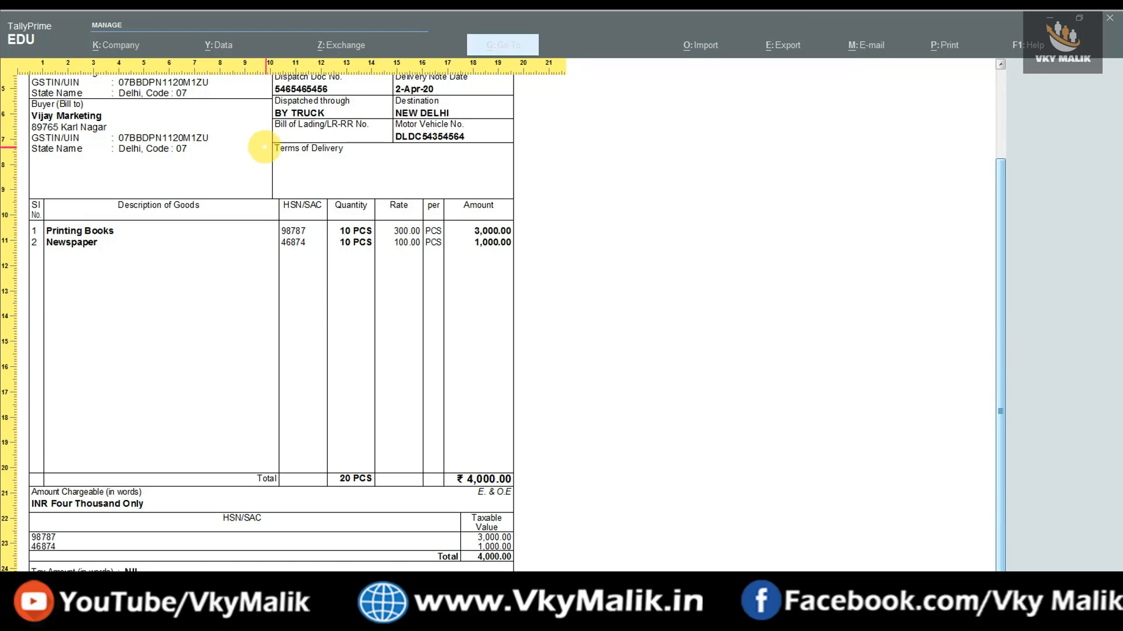
key("Escape")
key("Escape")
key("Escape")
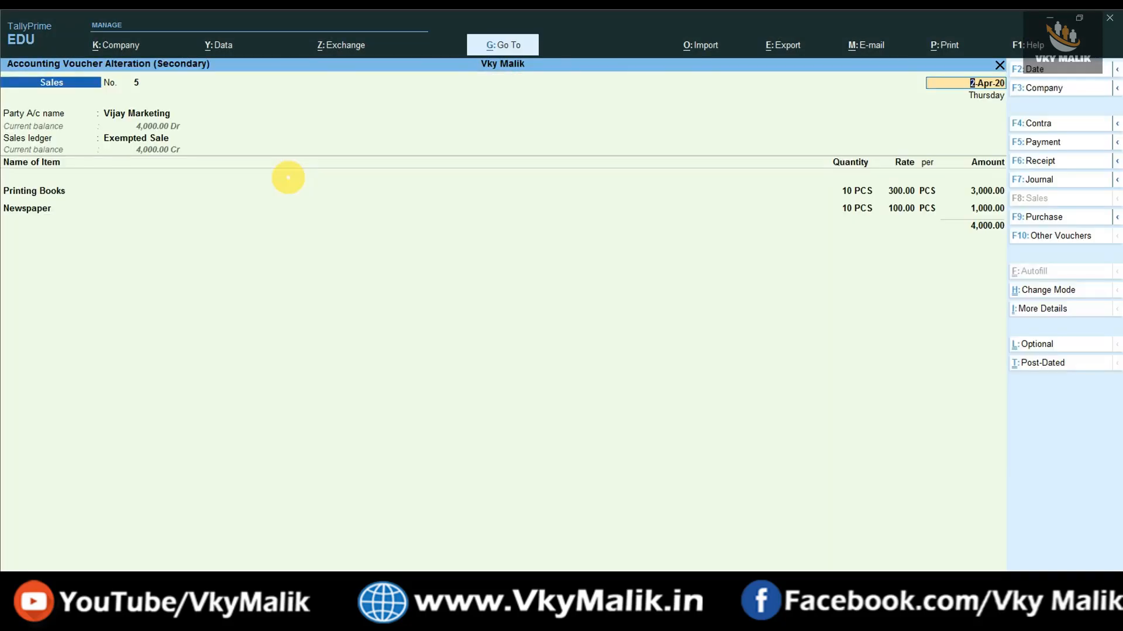
Exit the voucher alteration and register back to the Gateway of Tally.
key("Escape")
key("Escape")
key("Up")
key("Up")
key("Up")
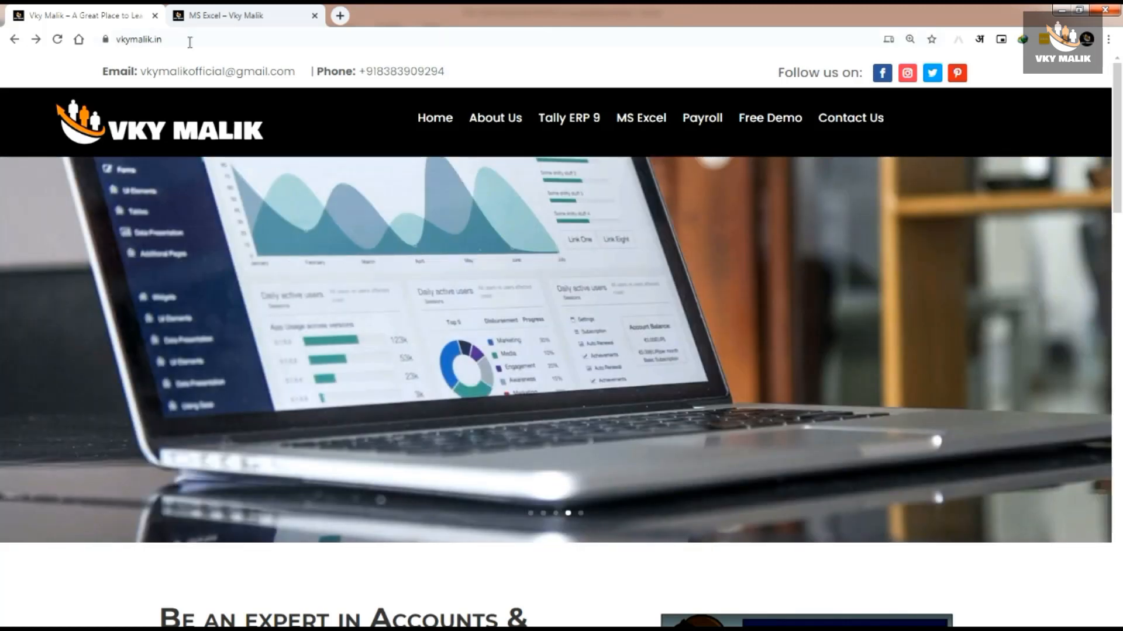
Scroll vkymalik.in to Popular Courses and open the Microsoft Excel Basic to Advance course.
left_click(188, 38)
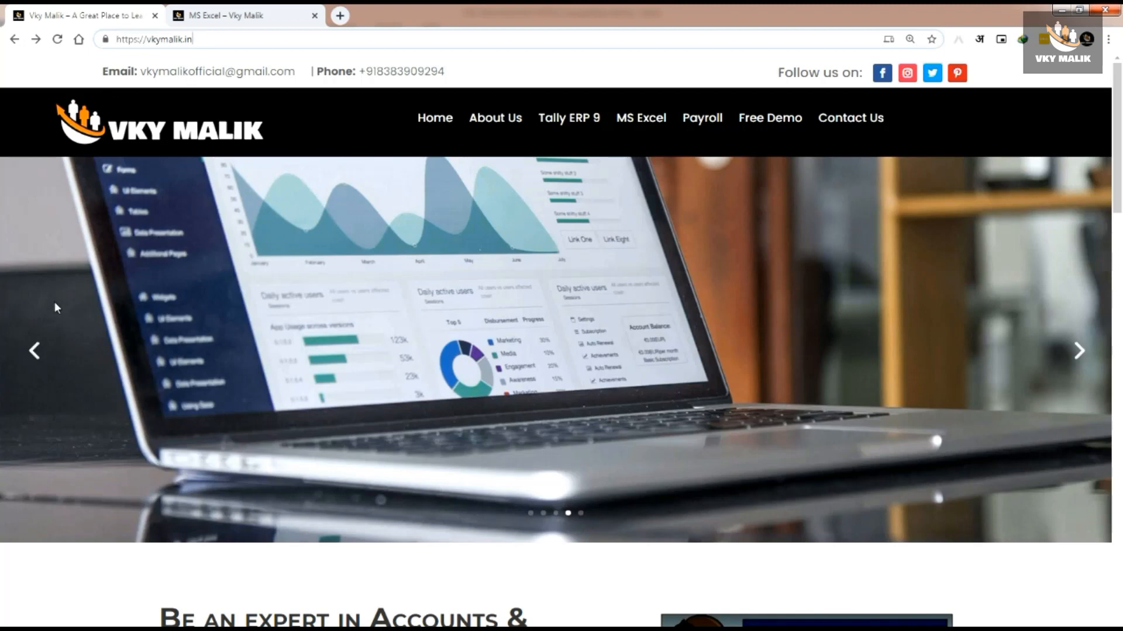
left_click(28, 580)
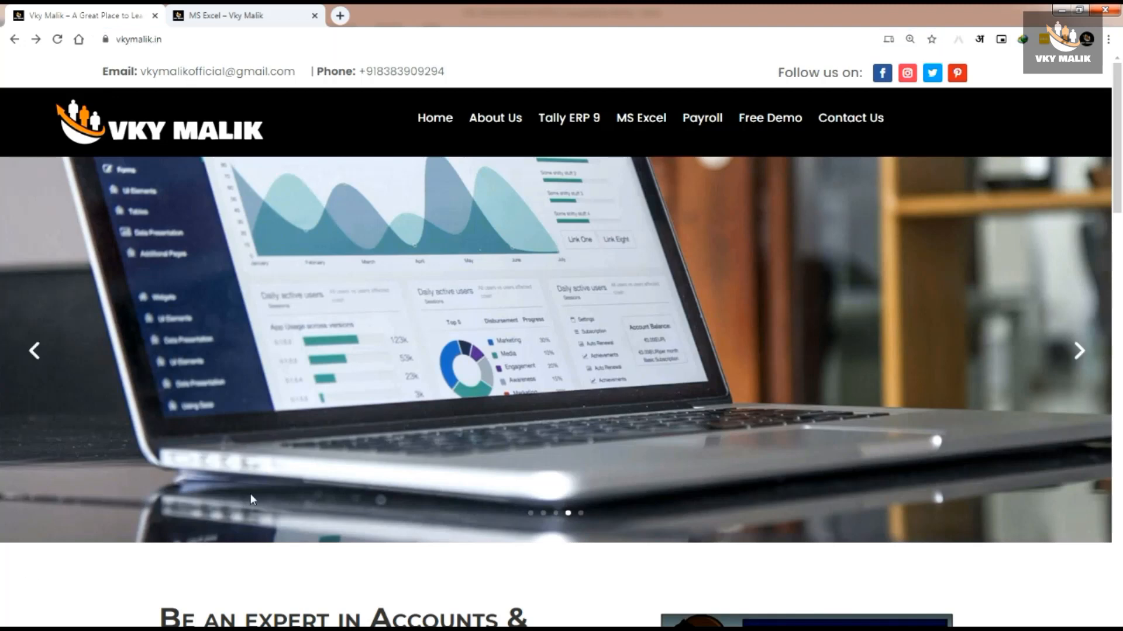
scroll(250, 494, "down", 10)
scroll(266, 503, "down", 2)
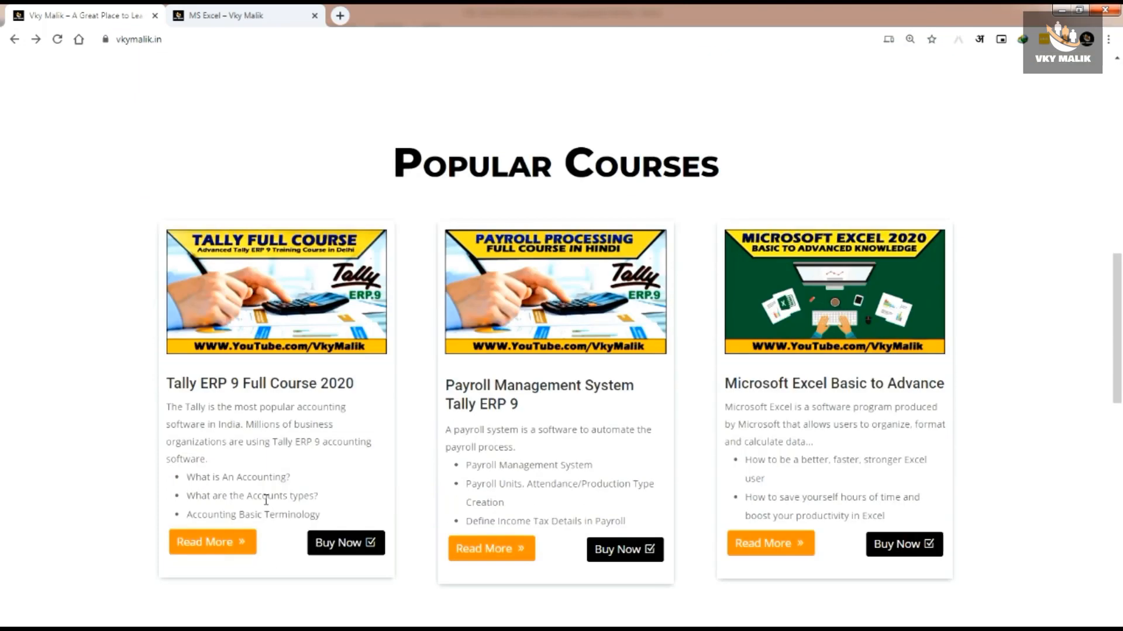
scroll(266, 500, "down", 1)
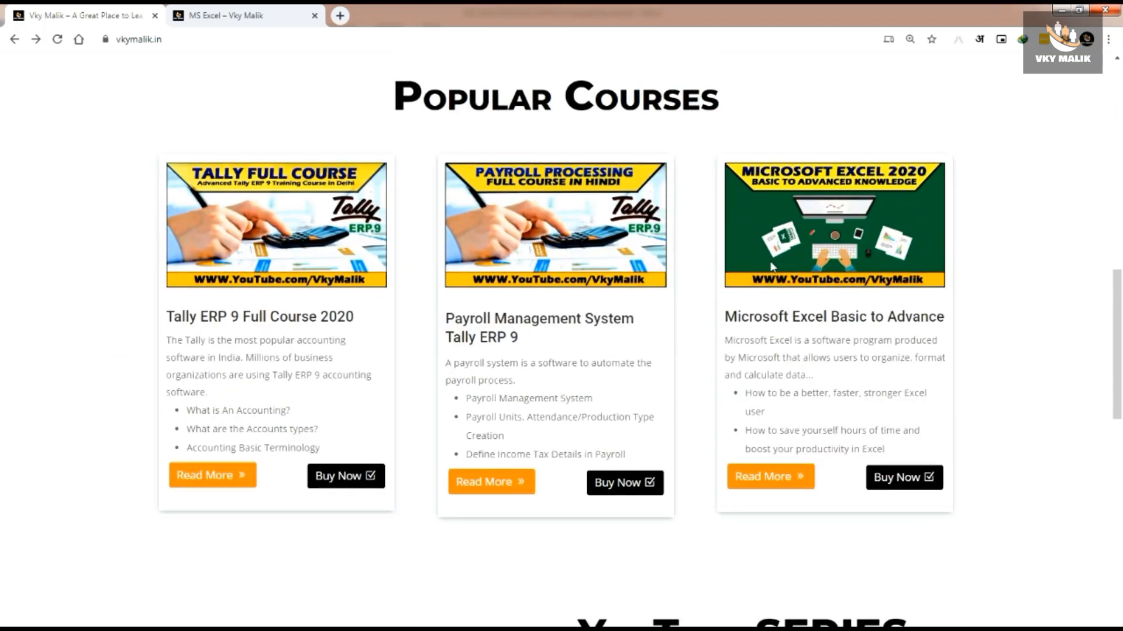
mouse_move(691, 121)
left_mouse_down()
mouse_move(909, 403)
mouse_move(981, 471)
mouse_move(1014, 535)
left_mouse_up()
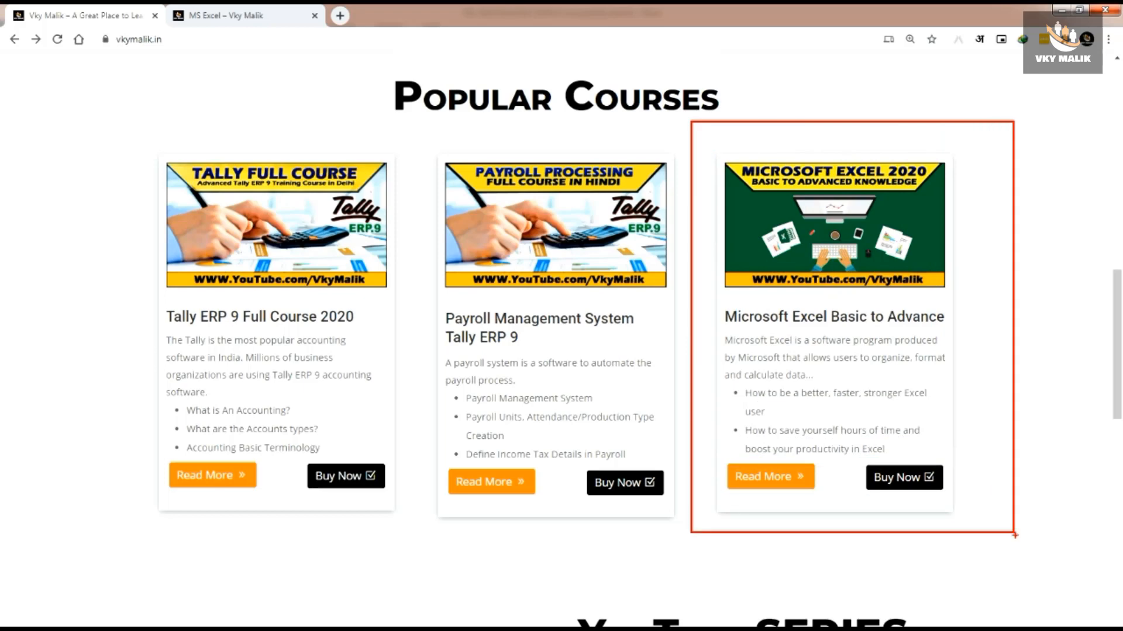
left_click(771, 488)
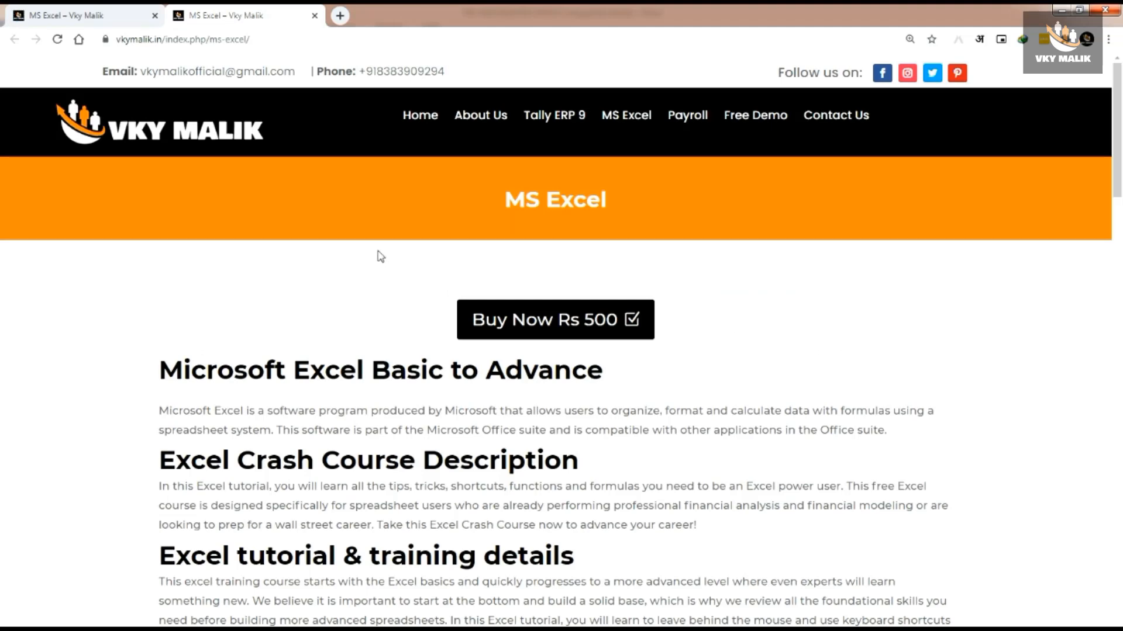
scroll(381, 257, "down", 3)
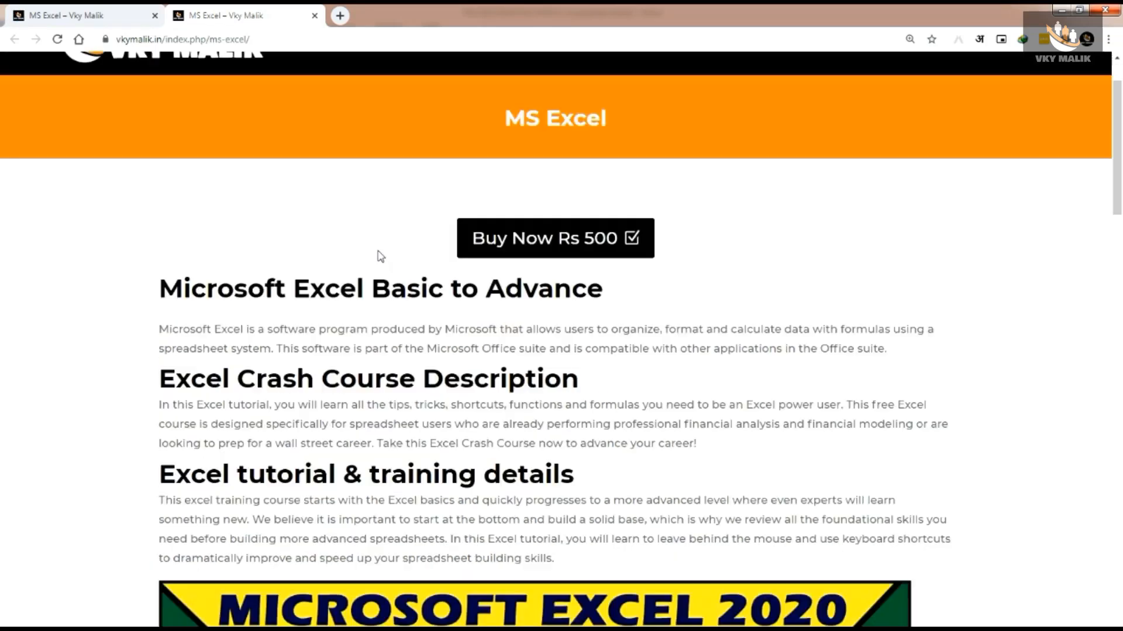
scroll(379, 251, "down", 2)
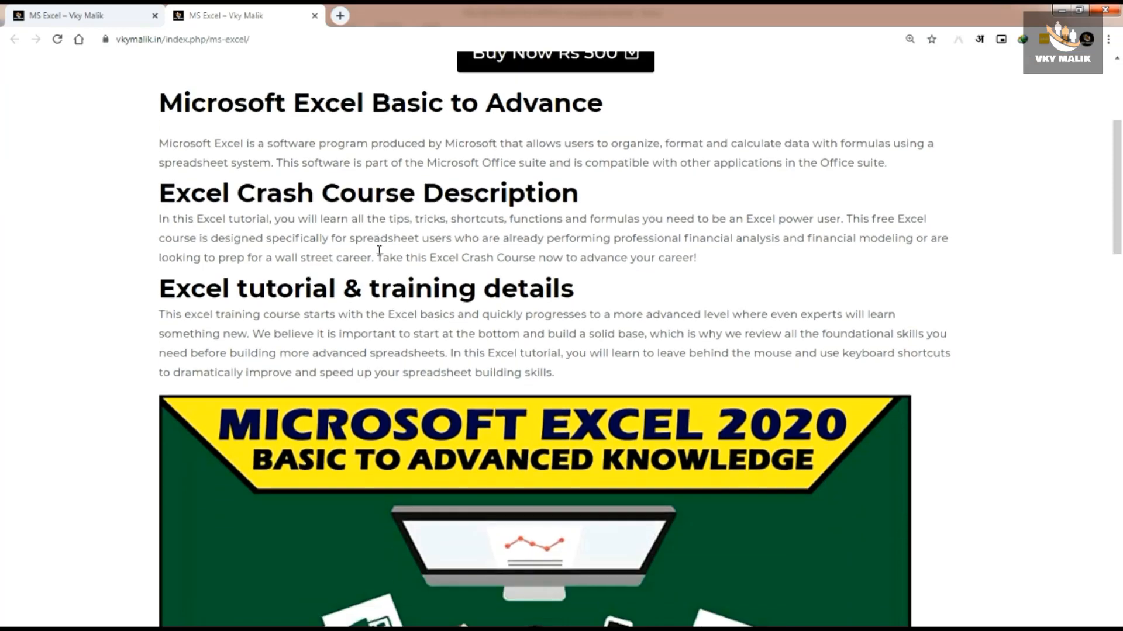
scroll(378, 252, "down", 4)
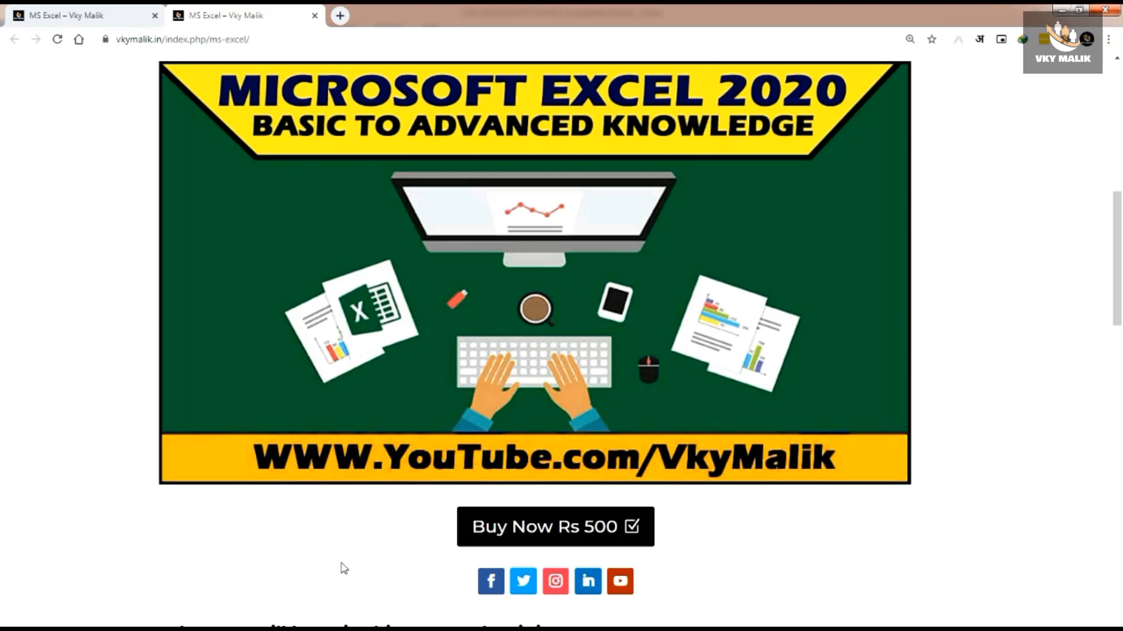
scroll(343, 569, "down", 8)
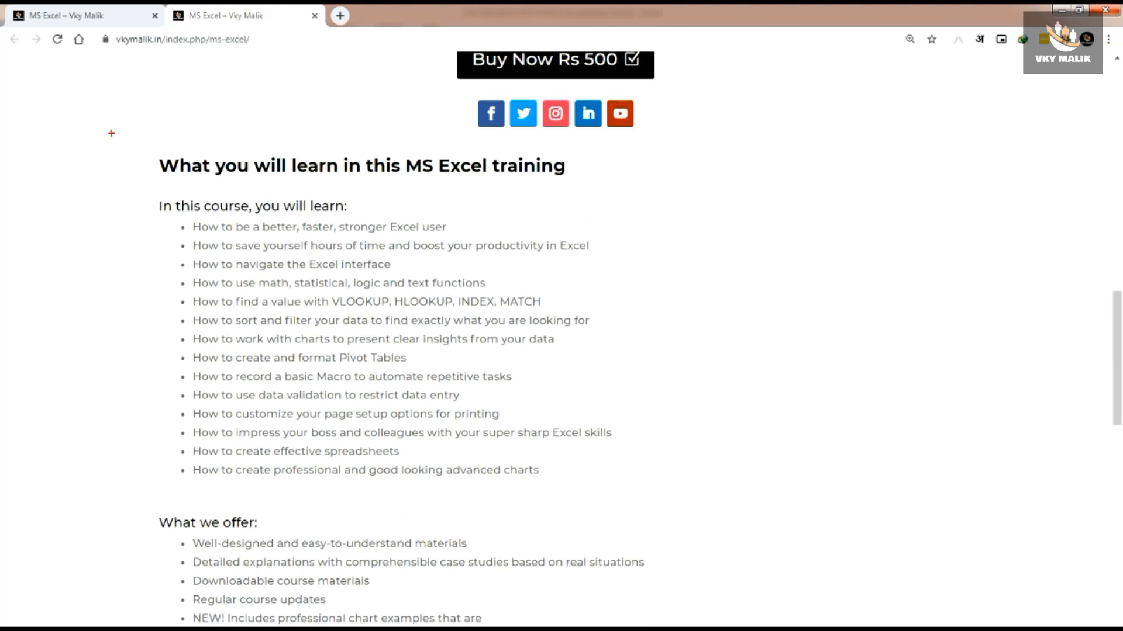
mouse_move(111, 133)
left_mouse_down()
mouse_move(309, 253)
mouse_move(401, 383)
mouse_move(676, 491)
left_mouse_up()
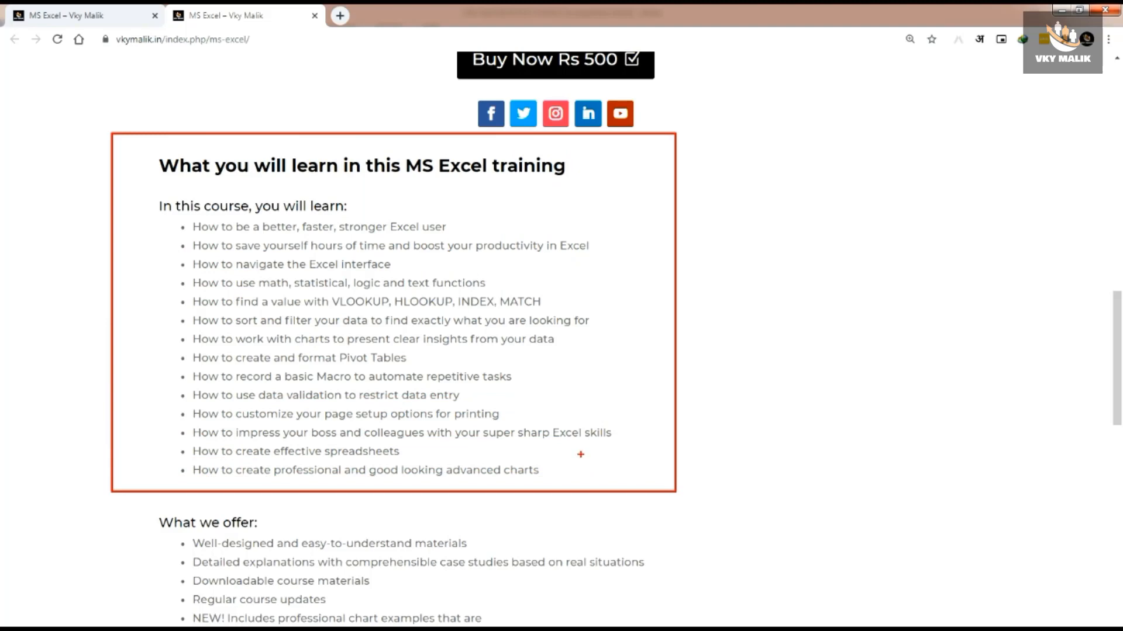
key("Escape")
scroll(111, 146, "down", 6)
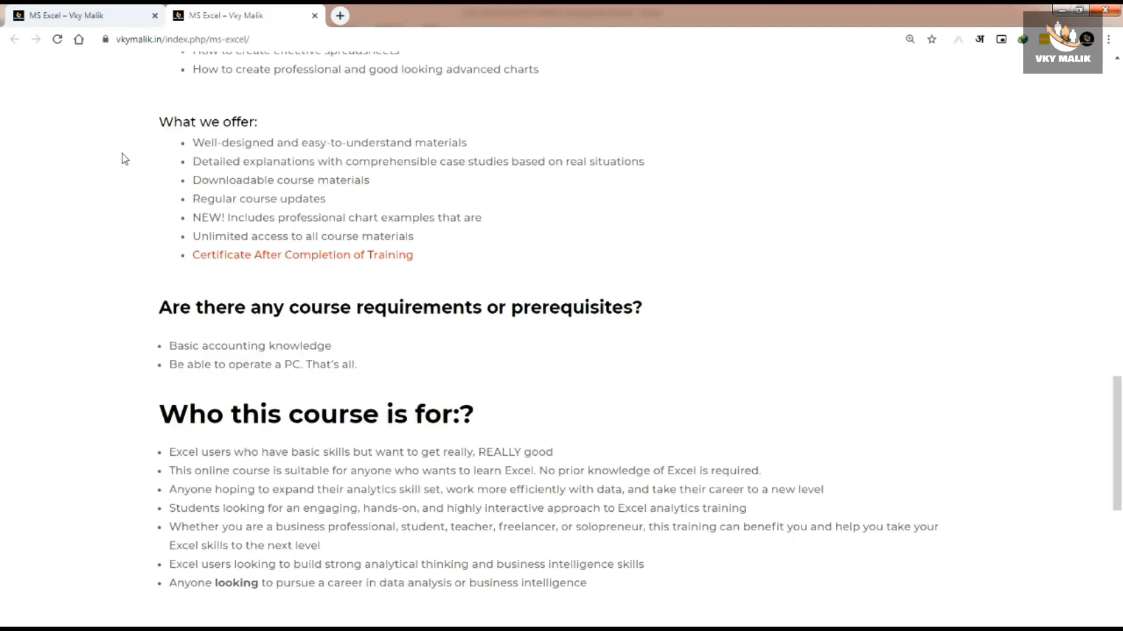
mouse_move(115, 94)
left_mouse_down()
mouse_move(193, 138)
mouse_move(701, 281)
left_mouse_up()
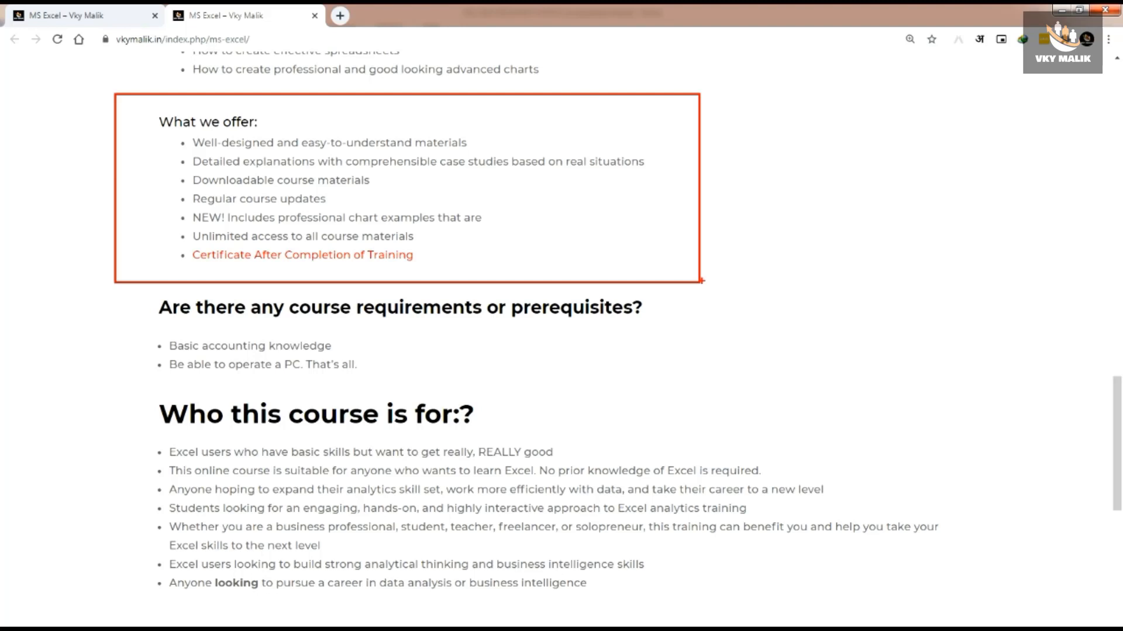
key("Escape")
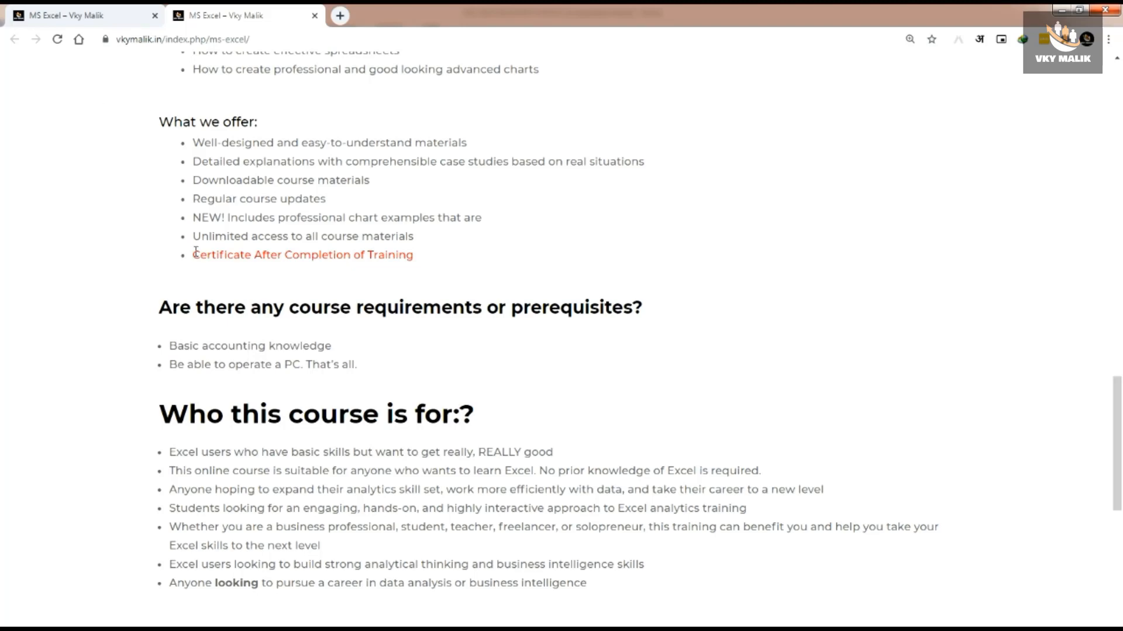
scroll(252, 326, "down", 3)
scroll(218, 310, "down", 1)
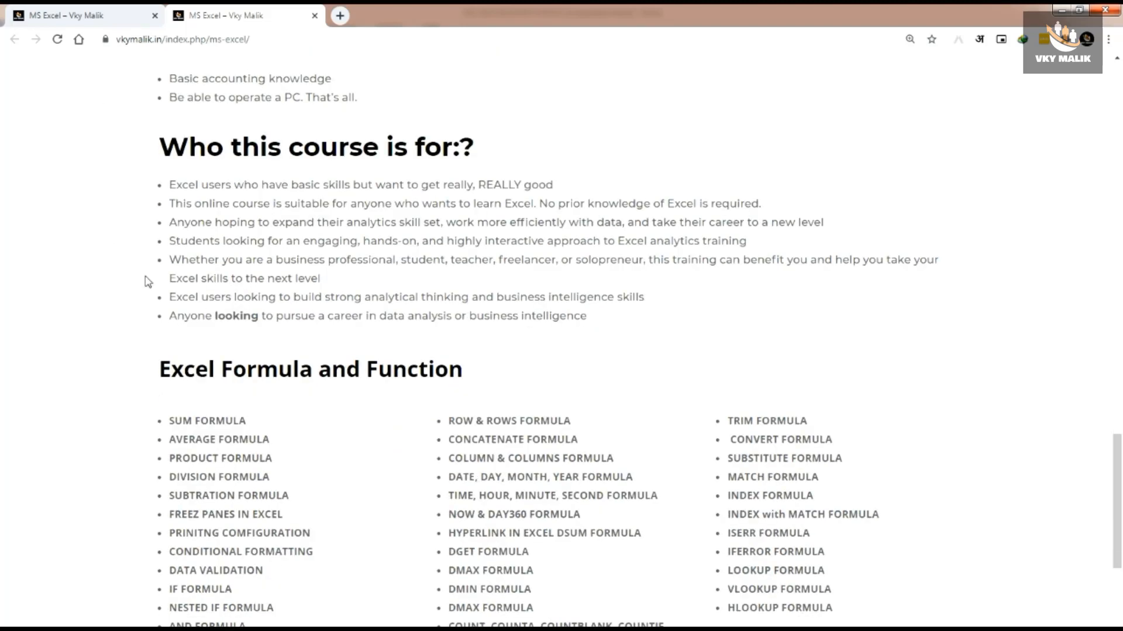
mouse_move(109, 117)
left_mouse_down()
mouse_move(543, 261)
mouse_move(1011, 354)
left_mouse_up()
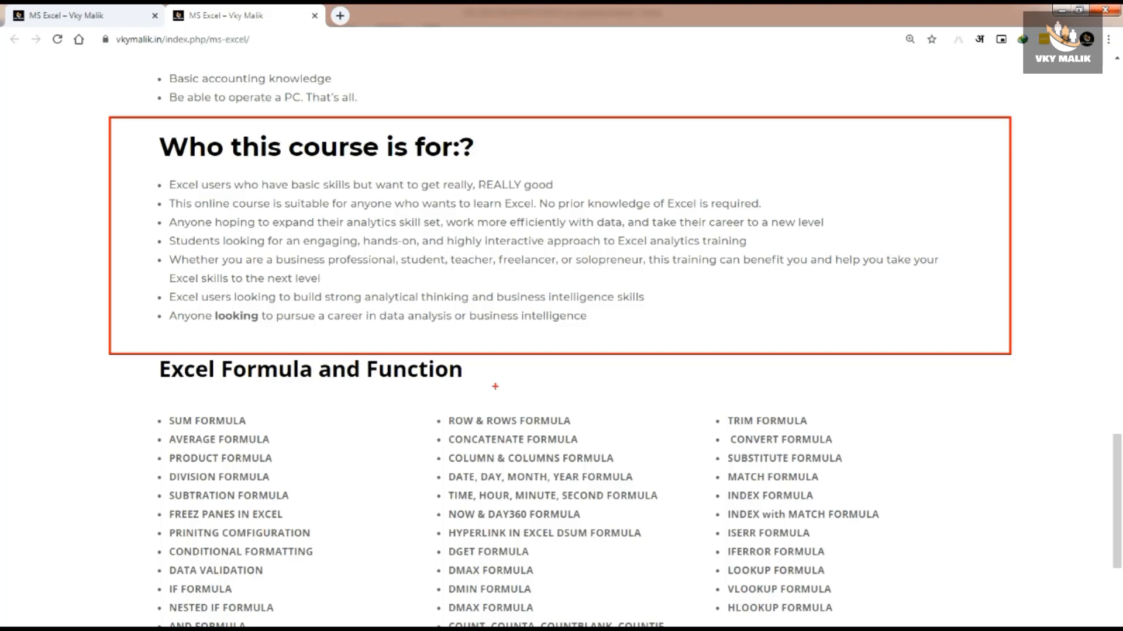
scroll(228, 209, "down", 6)
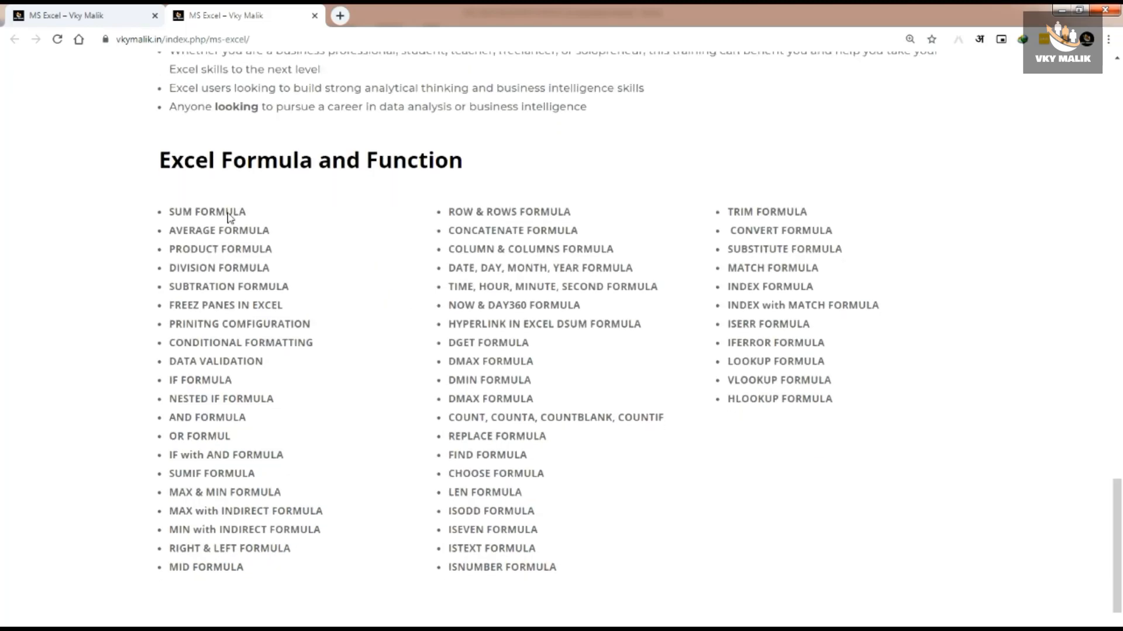
scroll(228, 212, "up", 2)
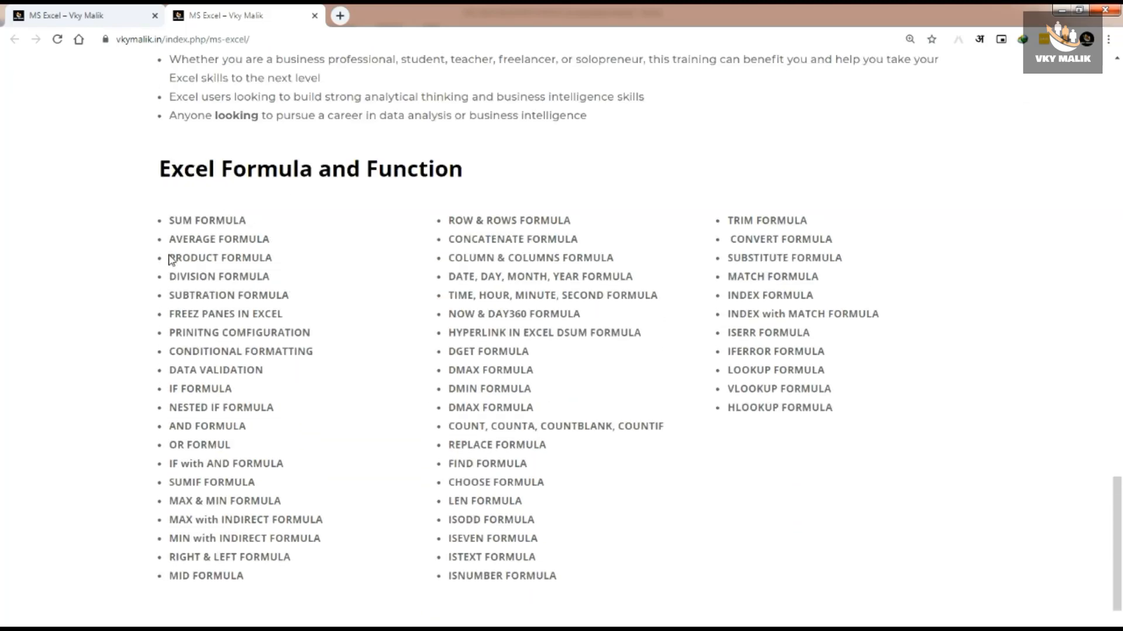
mouse_move(103, 138)
left_mouse_down()
mouse_move(709, 468)
mouse_move(1064, 599)
left_mouse_up()
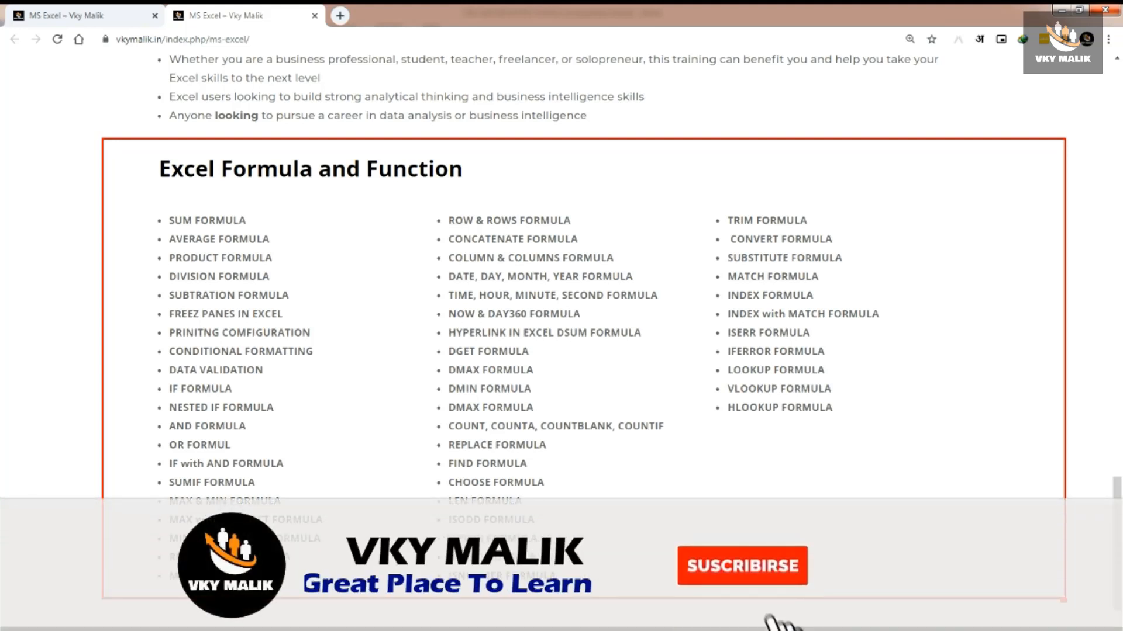
scroll(111, 328, "down", 5)
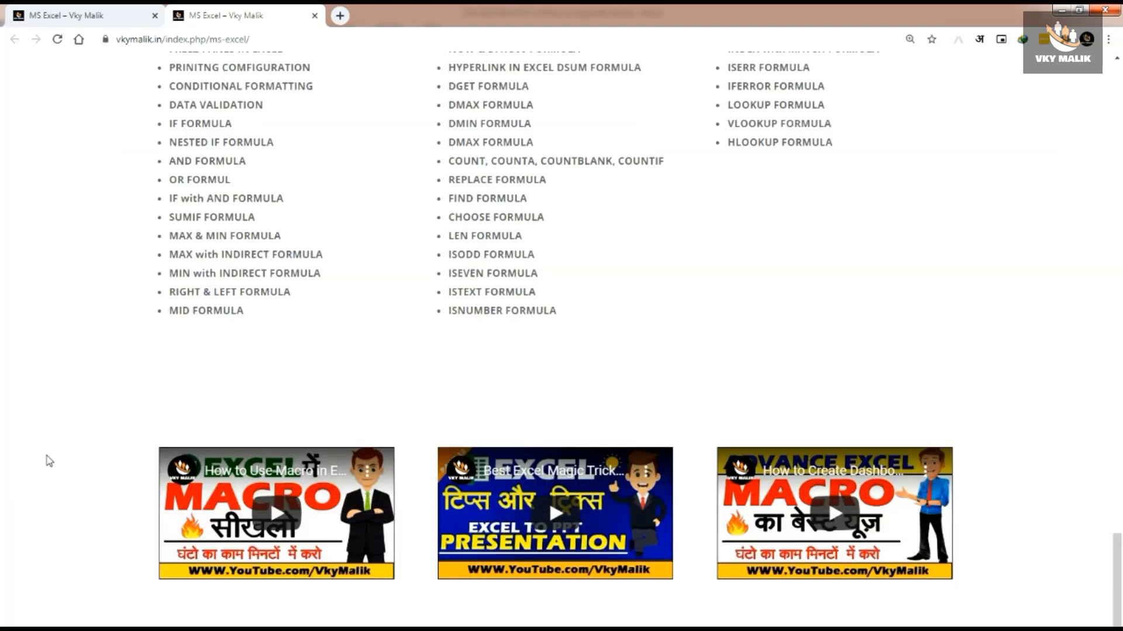
scroll(49, 461, "up", 10)
scroll(47, 459, "up", 8)
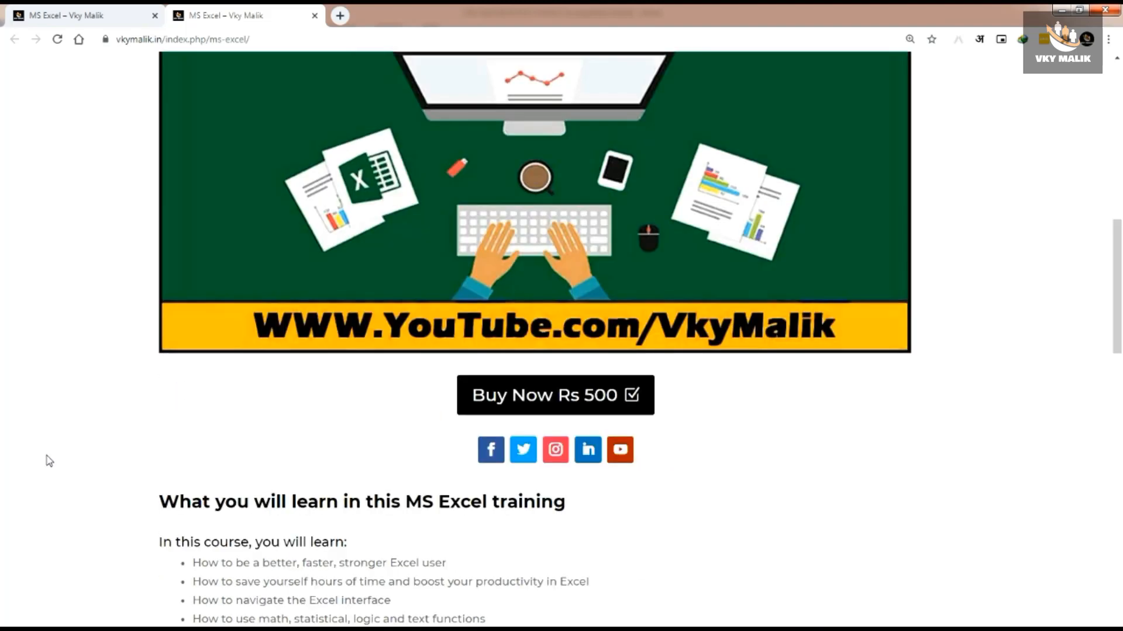
scroll(506, 513, "up", 4)
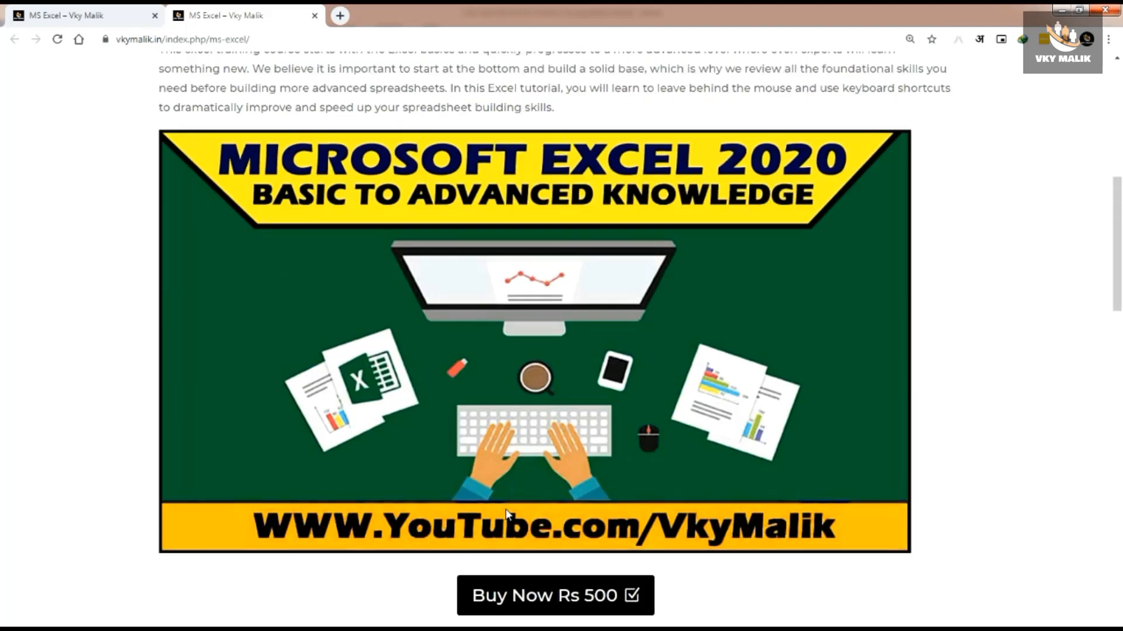
scroll(505, 513, "down", 1)
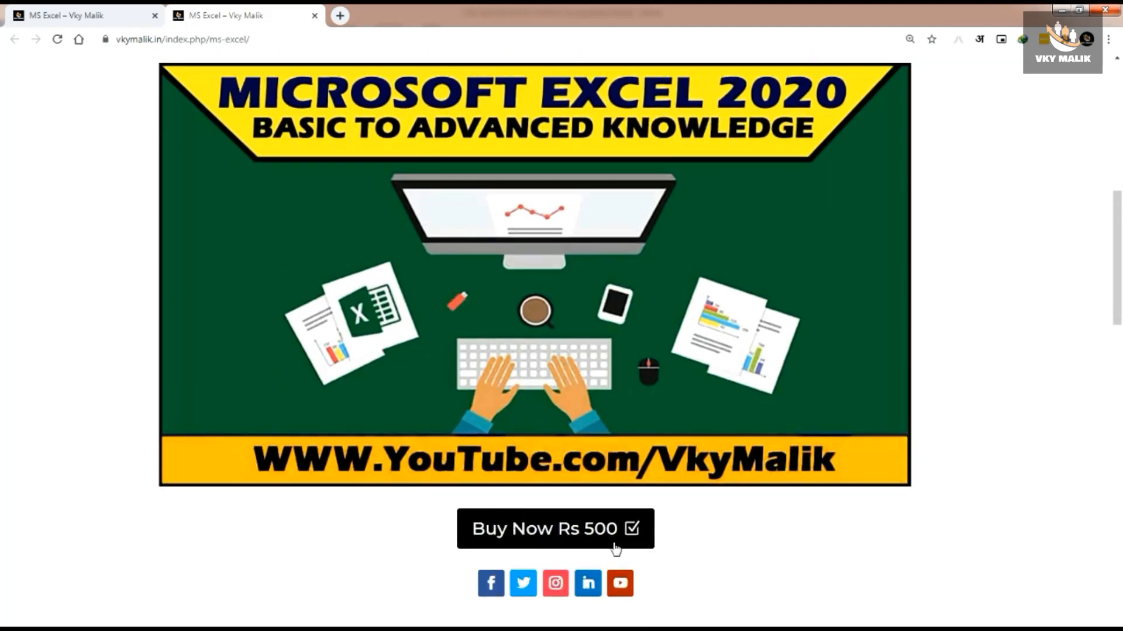